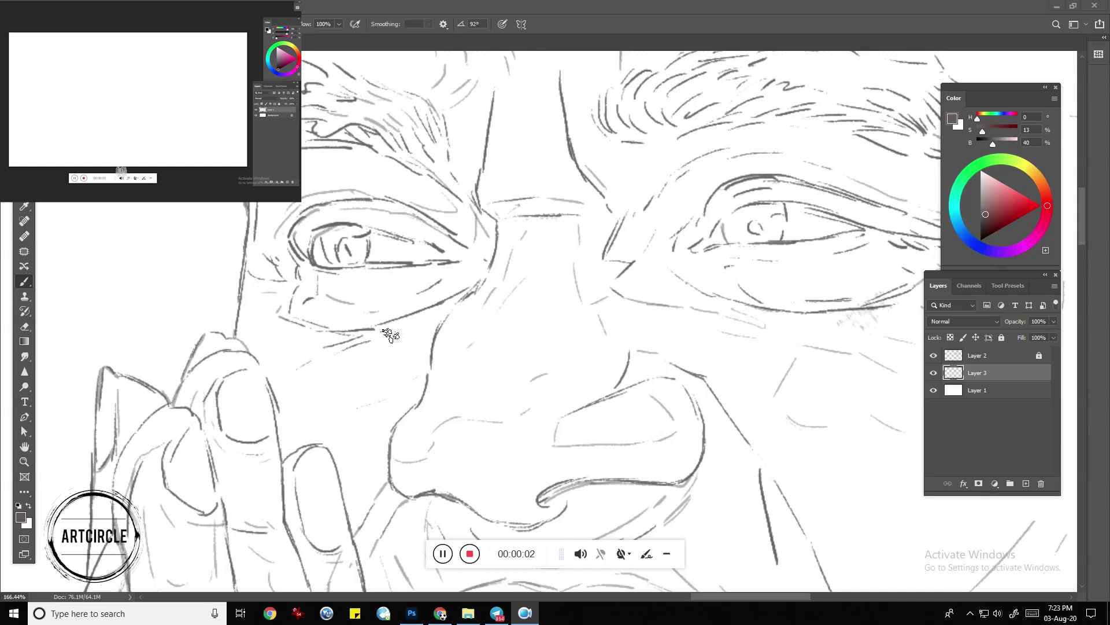
Shade the left eye's lid, eyebrow, crease and outer corner in grey
{"action": "mouse_move", "coordinate": [347, 240]}
{"action": "left_mouse_down"}
{"action": "mouse_move", "coordinate": [359, 257]}
{"action": "mouse_move", "coordinate": [306, 254]}
{"action": "mouse_move", "coordinate": [461, 250]}
{"action": "left_mouse_up"}
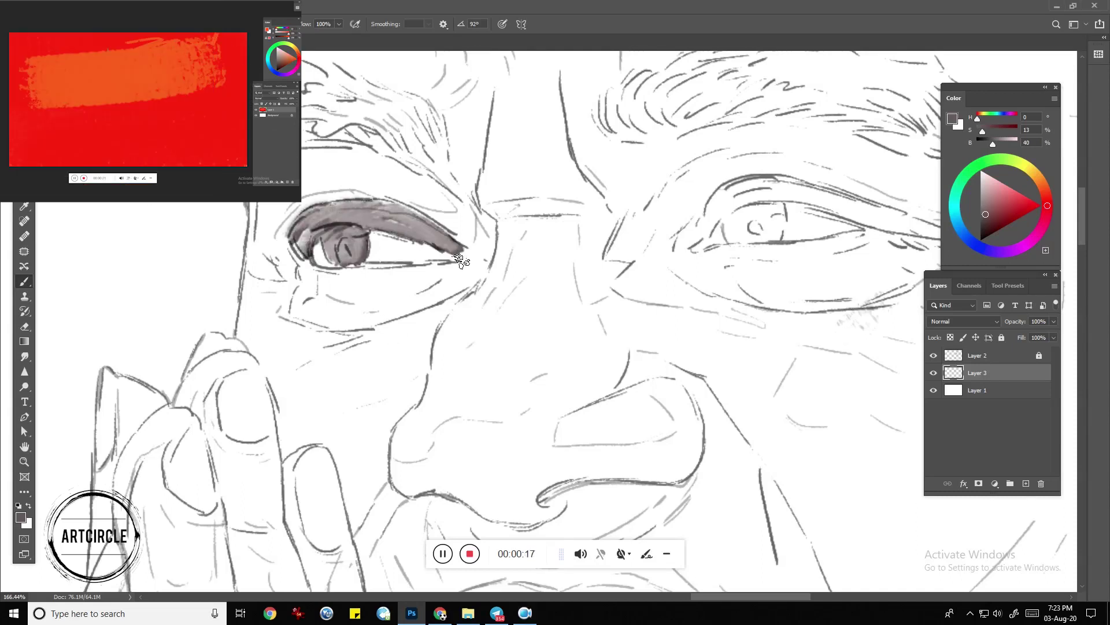
{"action": "key", "text": "ctrl+plus"}
{"action": "left_click_drag", "start_coordinate": [370, 324], "coordinate": [578, 301]}
{"action": "mouse_move", "coordinate": [601, 347]}
{"action": "left_mouse_down"}
{"action": "mouse_move", "coordinate": [350, 304]}
{"action": "mouse_move", "coordinate": [417, 277]}
{"action": "left_mouse_up"}
{"action": "mouse_move", "coordinate": [370, 312]}
{"action": "left_mouse_down"}
{"action": "mouse_move", "coordinate": [607, 324]}
{"action": "mouse_move", "coordinate": [571, 310]}
{"action": "mouse_move", "coordinate": [648, 361]}
{"action": "left_mouse_up"}
{"action": "scroll", "coordinate": [578, 318], "scroll_direction": "down", "scroll_amount": 3}
{"action": "left_click_drag", "start_coordinate": [544, 300], "coordinate": [405, 347]}
{"action": "left_click_drag", "start_coordinate": [370, 249], "coordinate": [563, 277]}
Add grey shading to the lower lid, under-eye, iris and toward the cheek
{"action": "mouse_move", "coordinate": [624, 261]}
{"action": "left_mouse_down"}
{"action": "mouse_move", "coordinate": [573, 407]}
{"action": "mouse_move", "coordinate": [417, 439]}
{"action": "mouse_move", "coordinate": [566, 439]}
{"action": "left_mouse_up"}
{"action": "mouse_move", "coordinate": [497, 427]}
{"action": "left_mouse_down"}
{"action": "mouse_move", "coordinate": [576, 446]}
{"action": "mouse_move", "coordinate": [416, 468]}
{"action": "left_mouse_up"}
{"action": "left_click_drag", "start_coordinate": [538, 469], "coordinate": [654, 359]}
{"action": "left_click_drag", "start_coordinate": [457, 370], "coordinate": [515, 333]}
{"action": "left_click_drag", "start_coordinate": [728, 310], "coordinate": [786, 347]}
{"action": "mouse_move", "coordinate": [769, 260]}
{"action": "left_mouse_down"}
{"action": "mouse_move", "coordinate": [825, 341]}
{"action": "mouse_move", "coordinate": [908, 237]}
{"action": "left_mouse_up"}
Paint a black pupil and upper lash line, plus a dark red lower waterline
{"action": "left_click", "coordinate": [981, 240]}
{"action": "mouse_move", "coordinate": [457, 353]}
{"action": "left_mouse_down"}
{"action": "mouse_move", "coordinate": [509, 336]}
{"action": "mouse_move", "coordinate": [538, 341]}
{"action": "mouse_move", "coordinate": [439, 338]}
{"action": "mouse_move", "coordinate": [468, 324]}
{"action": "left_mouse_up"}
{"action": "mouse_move", "coordinate": [411, 353]}
{"action": "left_mouse_down"}
{"action": "mouse_move", "coordinate": [462, 399]}
{"action": "mouse_move", "coordinate": [622, 375]}
{"action": "left_mouse_up"}
{"action": "left_click", "coordinate": [1006, 220]}
{"action": "left_click_drag", "start_coordinate": [486, 347], "coordinate": [503, 387]}
Add grey-blue and teal strokes on the crease and lids, then dark mauve on the lower lid
{"action": "left_click", "coordinate": [955, 215]}
{"action": "left_click", "coordinate": [981, 215]}
{"action": "left_click_drag", "start_coordinate": [422, 324], "coordinate": [636, 301]}
{"action": "left_click_drag", "start_coordinate": [370, 289], "coordinate": [485, 243]}
{"action": "left_click_drag", "start_coordinate": [439, 313], "coordinate": [584, 306]}
{"action": "left_click_drag", "start_coordinate": [480, 318], "coordinate": [578, 315]}
{"action": "left_click", "coordinate": [1046, 214]}
{"action": "left_click", "coordinate": [986, 221]}
{"action": "mouse_move", "coordinate": [428, 393]}
{"action": "left_mouse_down"}
{"action": "mouse_move", "coordinate": [505, 408]}
{"action": "mouse_move", "coordinate": [636, 375]}
{"action": "mouse_move", "coordinate": [665, 307]}
{"action": "mouse_move", "coordinate": [521, 446]}
{"action": "left_mouse_up"}
{"action": "left_click_drag", "start_coordinate": [607, 370], "coordinate": [554, 365]}
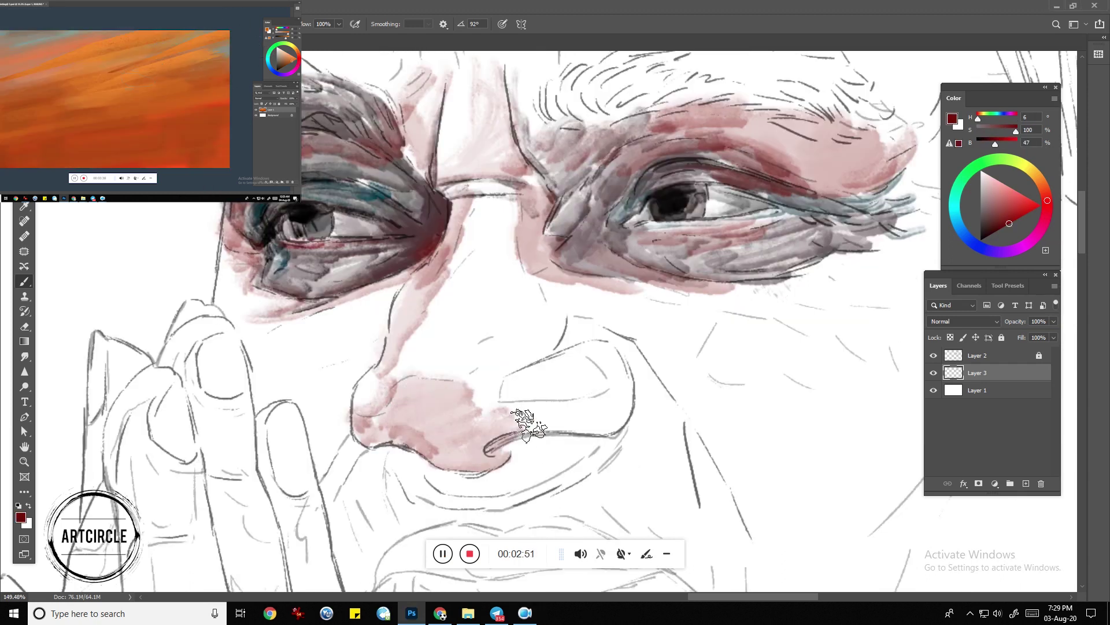
Wash pink-red over the nose tip, nostril and around the mouth
{"action": "mouse_move", "coordinate": [523, 423]}
{"action": "left_mouse_down"}
{"action": "mouse_move", "coordinate": [632, 426]}
{"action": "mouse_move", "coordinate": [470, 508]}
{"action": "mouse_move", "coordinate": [426, 486]}
{"action": "mouse_move", "coordinate": [379, 555]}
{"action": "mouse_move", "coordinate": [336, 456]}
{"action": "left_mouse_up"}
{"action": "left_click_drag", "start_coordinate": [341, 497], "coordinate": [492, 584]}
{"action": "mouse_move", "coordinate": [463, 428]}
{"action": "left_mouse_down"}
{"action": "mouse_move", "coordinate": [550, 405]}
{"action": "mouse_move", "coordinate": [641, 405]}
{"action": "left_mouse_up"}
{"action": "mouse_move", "coordinate": [636, 243]}
{"action": "left_mouse_down"}
{"action": "mouse_move", "coordinate": [707, 322]}
{"action": "mouse_move", "coordinate": [620, 384]}
{"action": "mouse_move", "coordinate": [657, 429]}
{"action": "mouse_move", "coordinate": [575, 364]}
{"action": "mouse_move", "coordinate": [564, 95]}
{"action": "mouse_move", "coordinate": [453, 218]}
{"action": "mouse_move", "coordinate": [483, 302]}
{"action": "mouse_move", "coordinate": [521, 327]}
{"action": "mouse_move", "coordinate": [564, 162]}
{"action": "mouse_move", "coordinate": [719, 193]}
{"action": "mouse_move", "coordinate": [743, 290]}
{"action": "mouse_move", "coordinate": [588, 231]}
{"action": "mouse_move", "coordinate": [789, 335]}
{"action": "mouse_move", "coordinate": [905, 306]}
{"action": "left_mouse_up"}
Paint the nostril dark red and repaint both lips in muted red
{"action": "mouse_move", "coordinate": [517, 238]}
{"action": "left_mouse_down"}
{"action": "mouse_move", "coordinate": [399, 254]}
{"action": "mouse_move", "coordinate": [578, 243]}
{"action": "mouse_move", "coordinate": [508, 302]}
{"action": "mouse_move", "coordinate": [486, 243]}
{"action": "mouse_move", "coordinate": [474, 289]}
{"action": "mouse_move", "coordinate": [386, 366]}
{"action": "mouse_move", "coordinate": [446, 334]}
{"action": "mouse_move", "coordinate": [491, 354]}
{"action": "mouse_move", "coordinate": [636, 356]}
{"action": "mouse_move", "coordinate": [415, 388]}
{"action": "mouse_move", "coordinate": [496, 409]}
{"action": "mouse_move", "coordinate": [502, 360]}
{"action": "mouse_move", "coordinate": [596, 341]}
{"action": "mouse_move", "coordinate": [422, 347]}
{"action": "mouse_move", "coordinate": [382, 399]}
{"action": "left_mouse_up"}
{"action": "left_click", "coordinate": [502, 361], "text": "alt"}
{"action": "mouse_move", "coordinate": [382, 399]}
{"action": "left_mouse_down"}
{"action": "mouse_move", "coordinate": [659, 370]}
{"action": "mouse_move", "coordinate": [746, 416]}
{"action": "mouse_move", "coordinate": [744, 329]}
{"action": "mouse_move", "coordinate": [520, 254]}
{"action": "mouse_move", "coordinate": [462, 306]}
{"action": "mouse_move", "coordinate": [416, 324]}
{"action": "mouse_move", "coordinate": [355, 399]}
{"action": "mouse_move", "coordinate": [405, 439]}
{"action": "mouse_move", "coordinate": [486, 454]}
{"action": "left_mouse_up"}
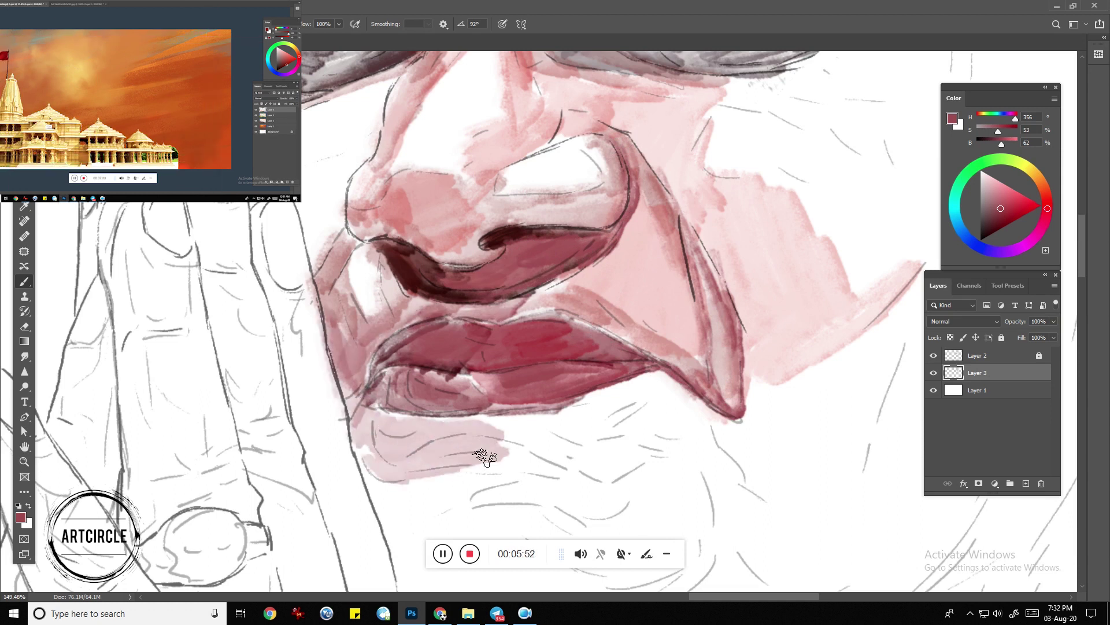
Darken both eyebrows and the areas around both eyes with black strokes
{"action": "scroll", "coordinate": [486, 453], "scroll_direction": "down", "scroll_amount": 3}
{"action": "left_click_drag", "start_coordinate": [497, 307], "coordinate": [600, 327]}
{"action": "scroll", "coordinate": [578, 243], "scroll_direction": "down", "scroll_amount": 3}
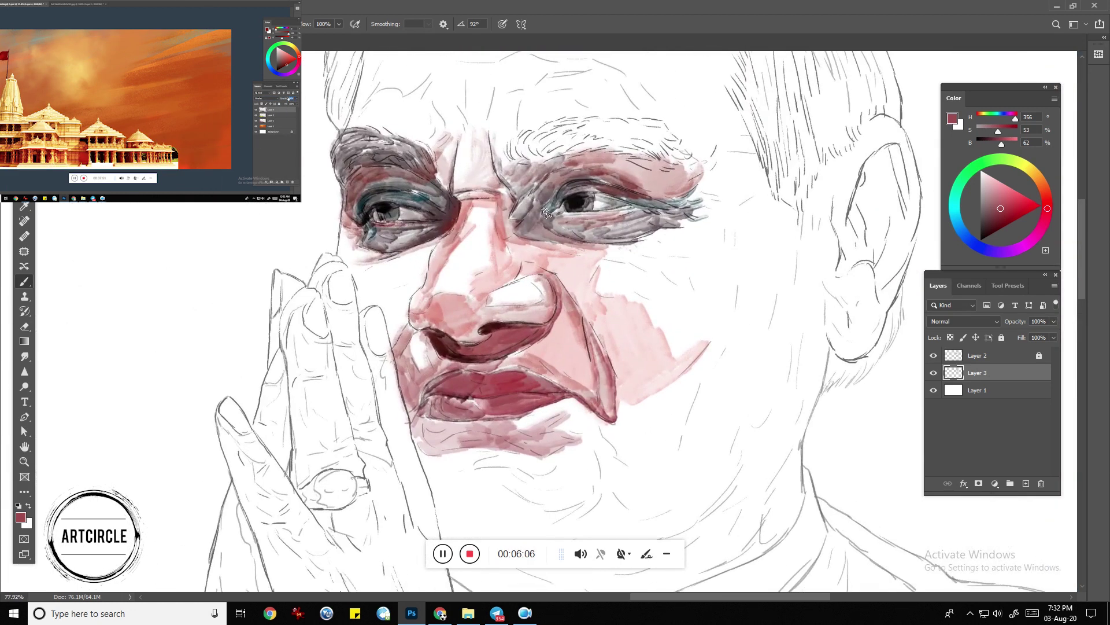
{"action": "mouse_move", "coordinate": [541, 147]}
{"action": "left_mouse_down"}
{"action": "mouse_move", "coordinate": [584, 136]}
{"action": "mouse_move", "coordinate": [642, 141]}
{"action": "mouse_move", "coordinate": [705, 168]}
{"action": "left_mouse_up"}
{"action": "key", "text": "d"}
{"action": "left_click_drag", "start_coordinate": [413, 159], "coordinate": [366, 157]}
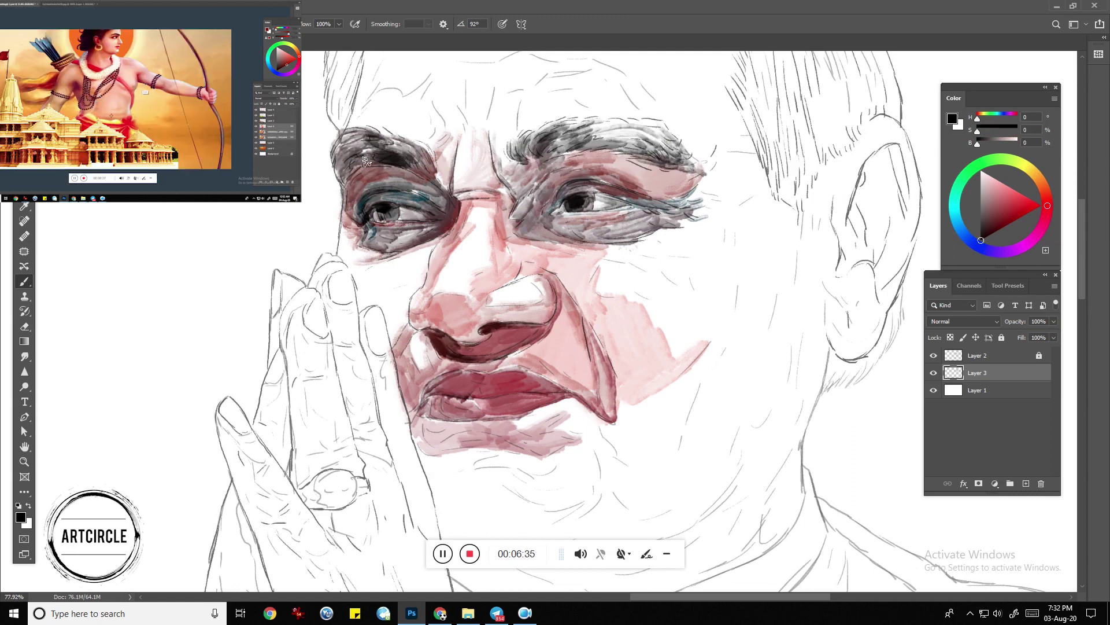
{"action": "mouse_move", "coordinate": [388, 208]}
{"action": "left_mouse_down"}
{"action": "mouse_move", "coordinate": [448, 223]}
{"action": "mouse_move", "coordinate": [419, 203]}
{"action": "left_mouse_up"}
{"action": "left_click_drag", "start_coordinate": [347, 228], "coordinate": [422, 200]}
{"action": "mouse_move", "coordinate": [555, 214]}
{"action": "left_mouse_down"}
{"action": "mouse_move", "coordinate": [607, 185]}
{"action": "mouse_move", "coordinate": [676, 215]}
{"action": "mouse_move", "coordinate": [611, 217]}
{"action": "mouse_move", "coordinate": [543, 240]}
{"action": "left_mouse_up"}
{"action": "mouse_move", "coordinate": [613, 243]}
{"action": "left_mouse_down"}
{"action": "mouse_move", "coordinate": [535, 196]}
{"action": "mouse_move", "coordinate": [555, 187]}
{"action": "mouse_move", "coordinate": [532, 144]}
{"action": "mouse_move", "coordinate": [538, 130]}
{"action": "left_mouse_up"}
Add dark strokes across the lips, beige on the chin and light brown on the ear
{"action": "mouse_move", "coordinate": [411, 419]}
{"action": "left_mouse_down"}
{"action": "mouse_move", "coordinate": [431, 398]}
{"action": "mouse_move", "coordinate": [511, 376]}
{"action": "mouse_move", "coordinate": [613, 419]}
{"action": "left_mouse_up"}
{"action": "mouse_move", "coordinate": [439, 446]}
{"action": "left_mouse_down"}
{"action": "mouse_move", "coordinate": [498, 444]}
{"action": "mouse_move", "coordinate": [495, 453]}
{"action": "left_mouse_up"}
{"action": "scroll", "coordinate": [496, 453], "scroll_direction": "down", "scroll_amount": 3}
{"action": "mouse_move", "coordinate": [422, 364]}
{"action": "left_mouse_down"}
{"action": "mouse_move", "coordinate": [499, 375]}
{"action": "mouse_move", "coordinate": [576, 464]}
{"action": "mouse_move", "coordinate": [451, 440]}
{"action": "mouse_move", "coordinate": [471, 496]}
{"action": "mouse_move", "coordinate": [413, 356]}
{"action": "mouse_move", "coordinate": [534, 365]}
{"action": "mouse_move", "coordinate": [716, 332]}
{"action": "left_mouse_up"}
{"action": "left_click", "coordinate": [494, 378], "text": "alt"}
{"action": "scroll", "coordinate": [715, 333], "scroll_direction": "up", "scroll_amount": 5}
{"action": "mouse_move", "coordinate": [815, 179]}
{"action": "left_mouse_down"}
{"action": "mouse_move", "coordinate": [790, 243]}
{"action": "mouse_move", "coordinate": [804, 368]}
{"action": "left_mouse_up"}
{"action": "left_click", "coordinate": [825, 270], "text": "alt"}
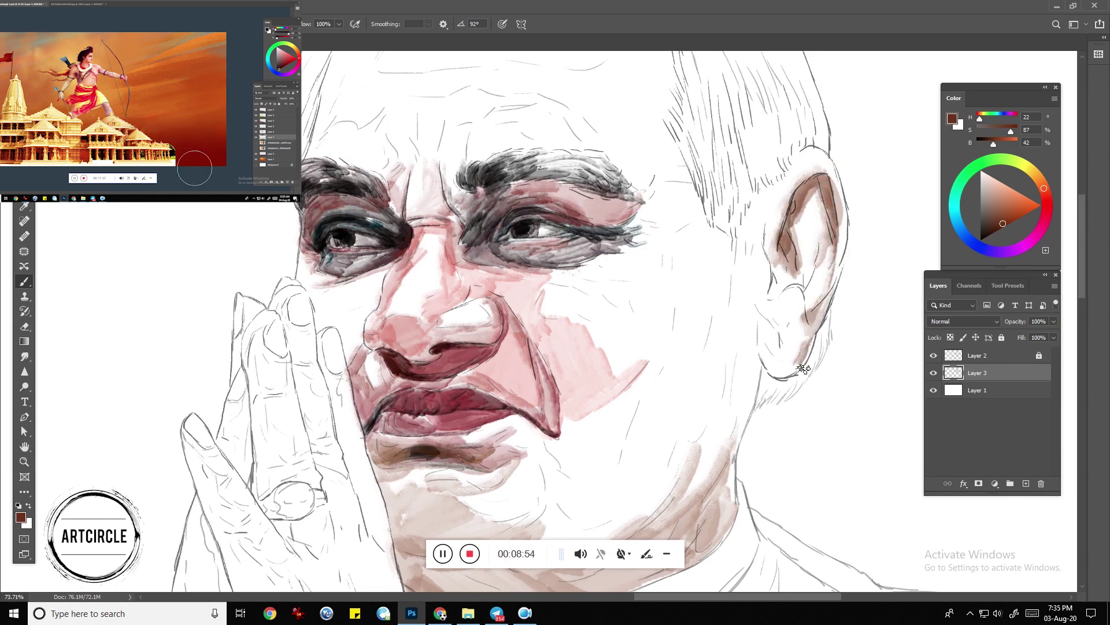
Paint brown and dark brown strokes over the ear and side hair
{"action": "left_click_drag", "start_coordinate": [821, 304], "coordinate": [758, 408]}
{"action": "left_click_drag", "start_coordinate": [786, 125], "coordinate": [766, 182]}
{"action": "left_click_drag", "start_coordinate": [752, 72], "coordinate": [723, 214]}
{"action": "left_click_drag", "start_coordinate": [740, 150], "coordinate": [694, 237]}
{"action": "left_click_drag", "start_coordinate": [695, 115], "coordinate": [722, 278]}
{"action": "left_click_drag", "start_coordinate": [717, 220], "coordinate": [735, 327]}
{"action": "left_click_drag", "start_coordinate": [746, 145], "coordinate": [775, 223]}
{"action": "left_click_drag", "start_coordinate": [781, 145], "coordinate": [817, 242]}
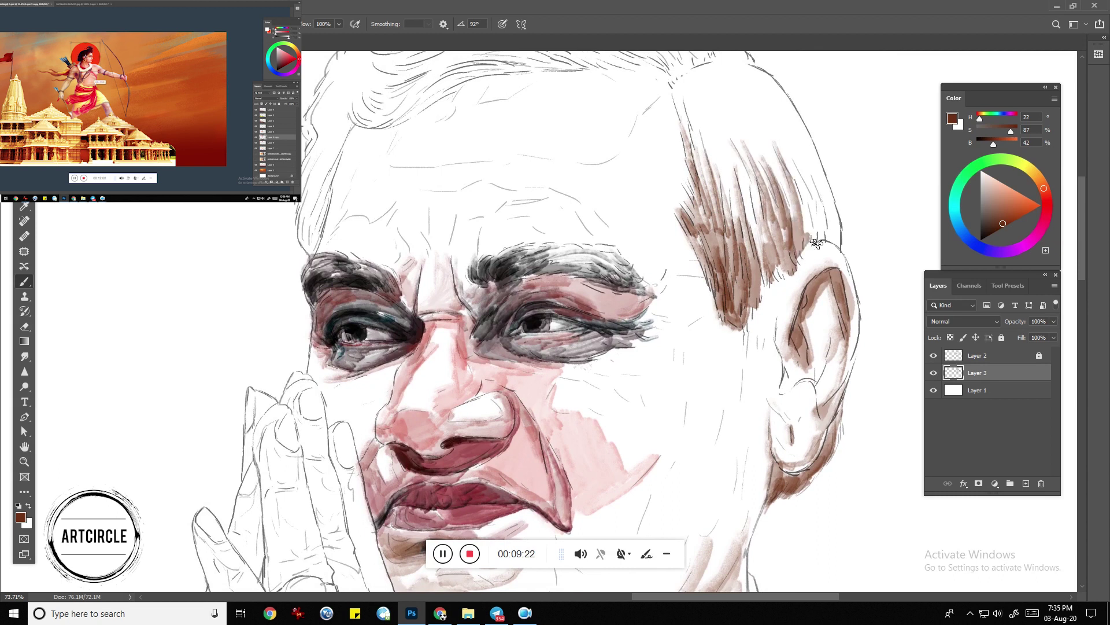
{"action": "left_click_drag", "start_coordinate": [808, 204], "coordinate": [825, 246]}
Add off-white hair highlights, then brown strokes across the brow, crown and left hair edge
{"action": "left_click", "coordinate": [810, 173], "text": "alt"}
{"action": "left_click_drag", "start_coordinate": [809, 162], "coordinate": [804, 243]}
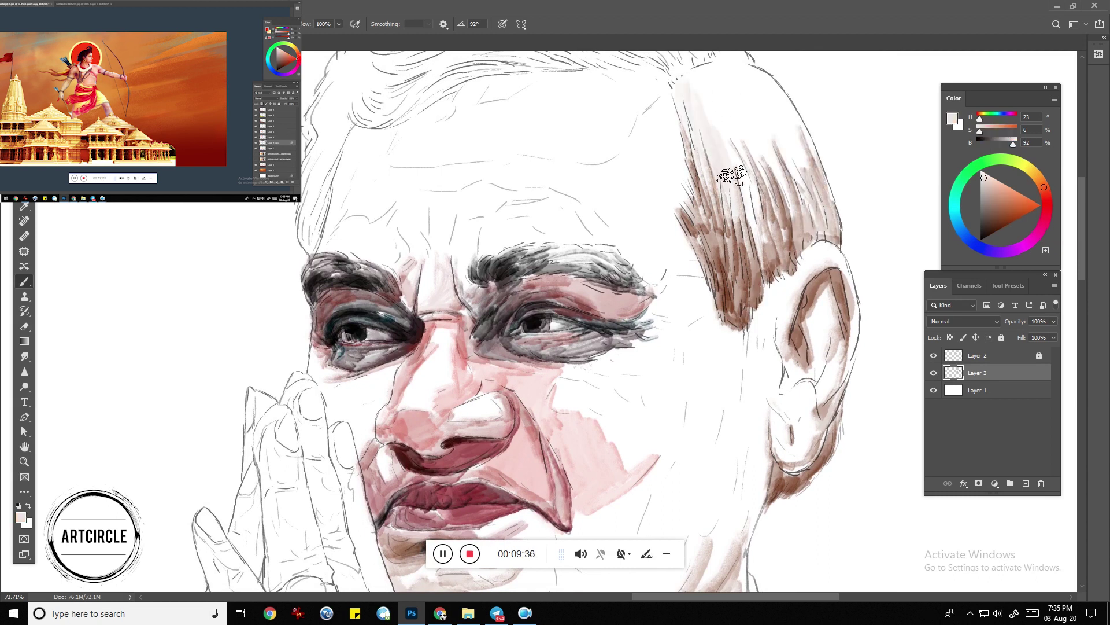
{"action": "left_click_drag", "start_coordinate": [739, 179], "coordinate": [737, 286]}
{"action": "left_click", "coordinate": [714, 249], "text": "alt"}
{"action": "left_click_drag", "start_coordinate": [390, 116], "coordinate": [440, 87]}
{"action": "mouse_move", "coordinate": [468, 84]}
{"action": "left_mouse_down"}
{"action": "mouse_move", "coordinate": [520, 170]}
{"action": "mouse_move", "coordinate": [619, 153]}
{"action": "left_mouse_up"}
{"action": "mouse_move", "coordinate": [622, 155]}
{"action": "left_mouse_down"}
{"action": "mouse_move", "coordinate": [454, 208]}
{"action": "mouse_move", "coordinate": [480, 124]}
{"action": "left_mouse_up"}
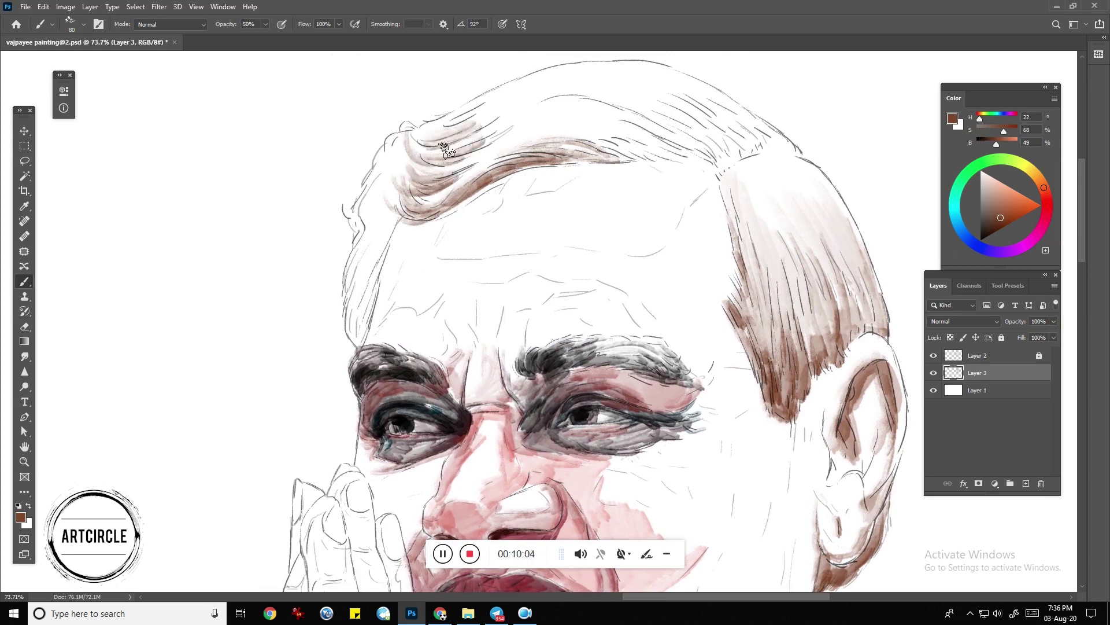
{"action": "left_click_drag", "start_coordinate": [422, 145], "coordinate": [565, 106]}
{"action": "mouse_move", "coordinate": [555, 145]}
{"action": "left_mouse_down"}
{"action": "mouse_move", "coordinate": [781, 99]}
{"action": "mouse_move", "coordinate": [399, 197]}
{"action": "mouse_move", "coordinate": [362, 313]}
{"action": "left_mouse_up"}
{"action": "mouse_move", "coordinate": [382, 249]}
{"action": "left_mouse_down"}
{"action": "mouse_move", "coordinate": [355, 344]}
{"action": "mouse_move", "coordinate": [430, 367]}
{"action": "left_mouse_up"}
Wash light pink over the forehead, temple and cheek beside the nose
{"action": "left_click", "coordinate": [471, 457], "text": "alt"}
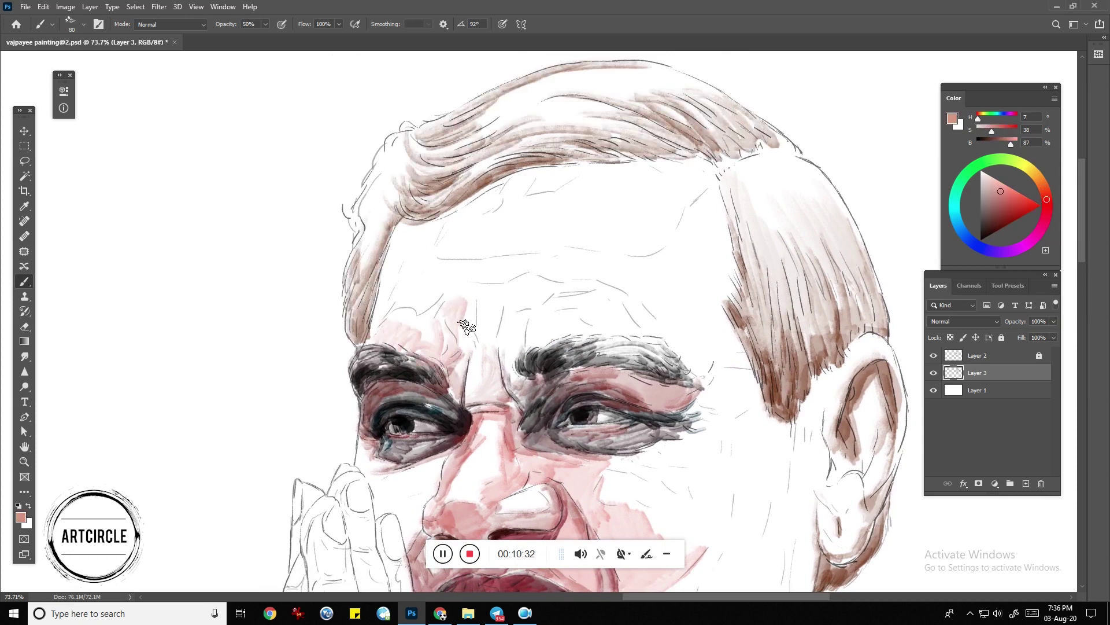
{"action": "mouse_move", "coordinate": [503, 316]}
{"action": "left_mouse_down"}
{"action": "mouse_move", "coordinate": [544, 323]}
{"action": "mouse_move", "coordinate": [659, 301]}
{"action": "left_mouse_up"}
{"action": "key", "text": "bracketright"}
{"action": "key", "text": "bracketright"}
{"action": "key", "text": "bracketright"}
{"action": "mouse_move", "coordinate": [555, 254]}
{"action": "left_mouse_down"}
{"action": "mouse_move", "coordinate": [615, 206]}
{"action": "mouse_move", "coordinate": [735, 359]}
{"action": "mouse_move", "coordinate": [466, 285]}
{"action": "mouse_move", "coordinate": [577, 193]}
{"action": "mouse_move", "coordinate": [405, 333]}
{"action": "left_mouse_up"}
{"action": "scroll", "coordinate": [405, 330], "scroll_direction": "down", "scroll_amount": 5}
{"action": "key", "text": "bracketleft"}
{"action": "key", "text": "bracketleft"}
{"action": "key", "text": "bracketleft"}
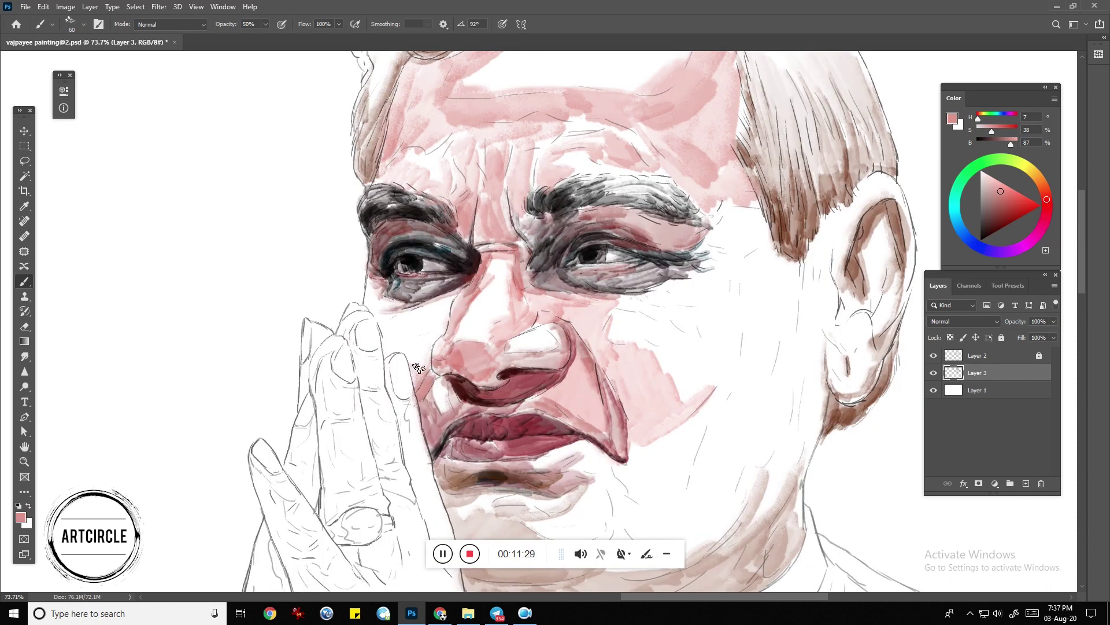
{"action": "left_click_drag", "start_coordinate": [421, 329], "coordinate": [412, 320]}
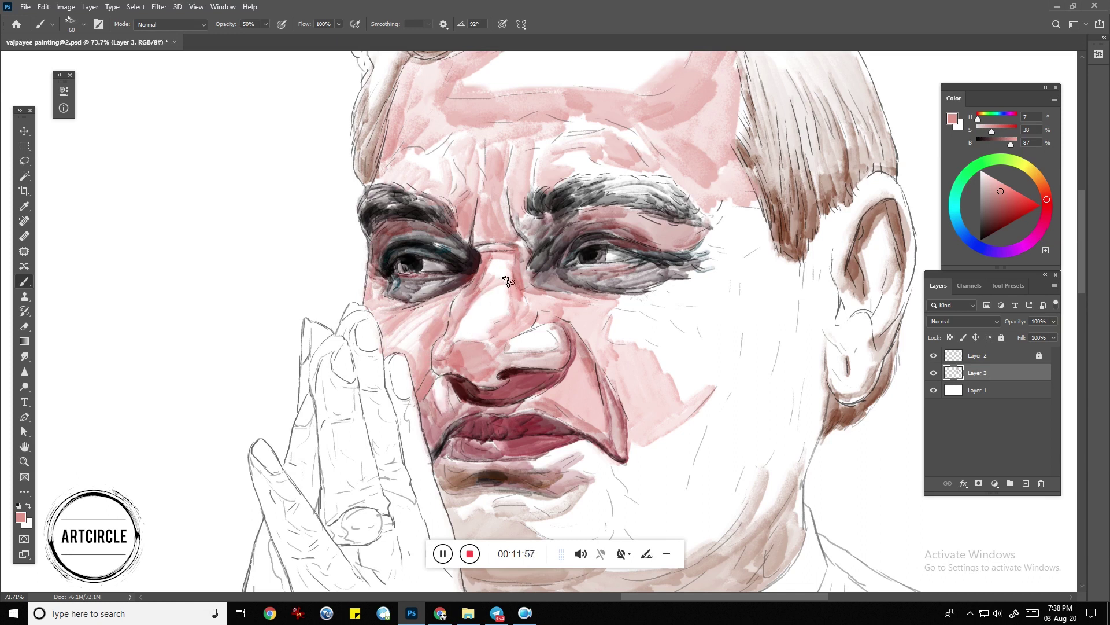
Wash pink over the chin, right jaw and across the forehead with a larger brush
{"action": "scroll", "coordinate": [490, 375], "scroll_direction": "down", "scroll_amount": 3}
{"action": "key", "text": "bracketright"}
{"action": "key", "text": "bracketright"}
{"action": "key", "text": "bracketright"}
{"action": "mouse_move", "coordinate": [598, 383]}
{"action": "left_mouse_down"}
{"action": "mouse_move", "coordinate": [565, 454]}
{"action": "mouse_move", "coordinate": [634, 460]}
{"action": "mouse_move", "coordinate": [661, 381]}
{"action": "mouse_move", "coordinate": [649, 396]}
{"action": "mouse_move", "coordinate": [688, 445]}
{"action": "mouse_move", "coordinate": [721, 339]}
{"action": "mouse_move", "coordinate": [808, 335]}
{"action": "mouse_move", "coordinate": [717, 422]}
{"action": "mouse_move", "coordinate": [630, 475]}
{"action": "left_mouse_up"}
{"action": "scroll", "coordinate": [702, 290], "scroll_direction": "down", "scroll_amount": 5}
{"action": "key", "text": "bracketright"}
{"action": "key", "text": "bracketright"}
{"action": "key", "text": "bracketright"}
{"action": "mouse_move", "coordinate": [613, 192]}
{"action": "left_mouse_down"}
{"action": "mouse_move", "coordinate": [590, 181]}
{"action": "mouse_move", "coordinate": [705, 161]}
{"action": "mouse_move", "coordinate": [696, 271]}
{"action": "left_mouse_up"}
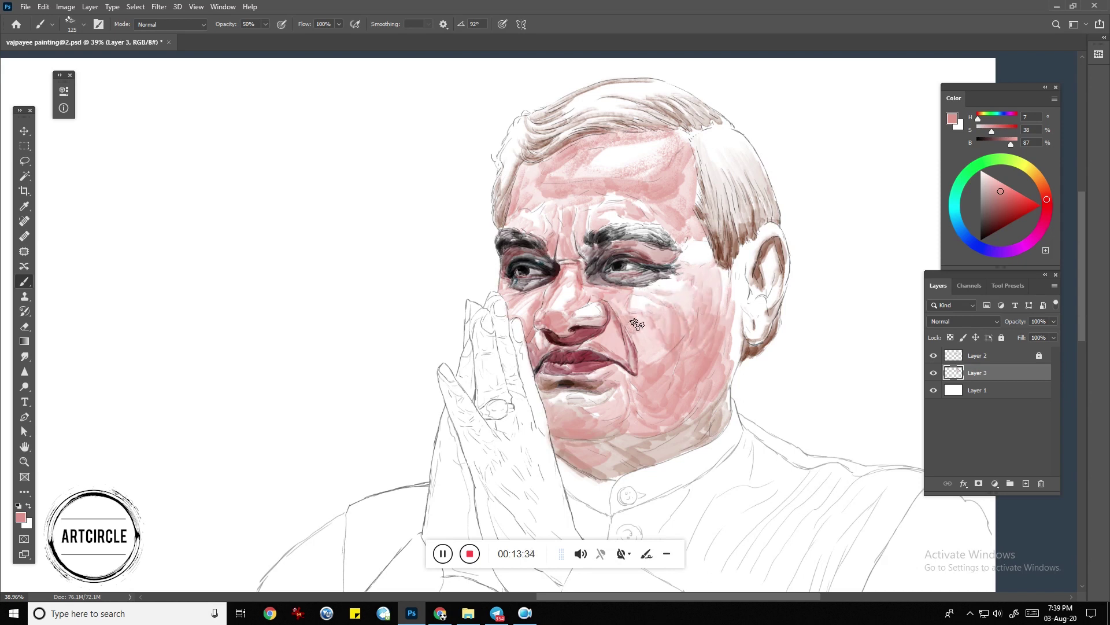
Sample brown from the chin shadow and dark red from the lips
{"action": "left_click", "coordinate": [571, 442], "text": "alt"}
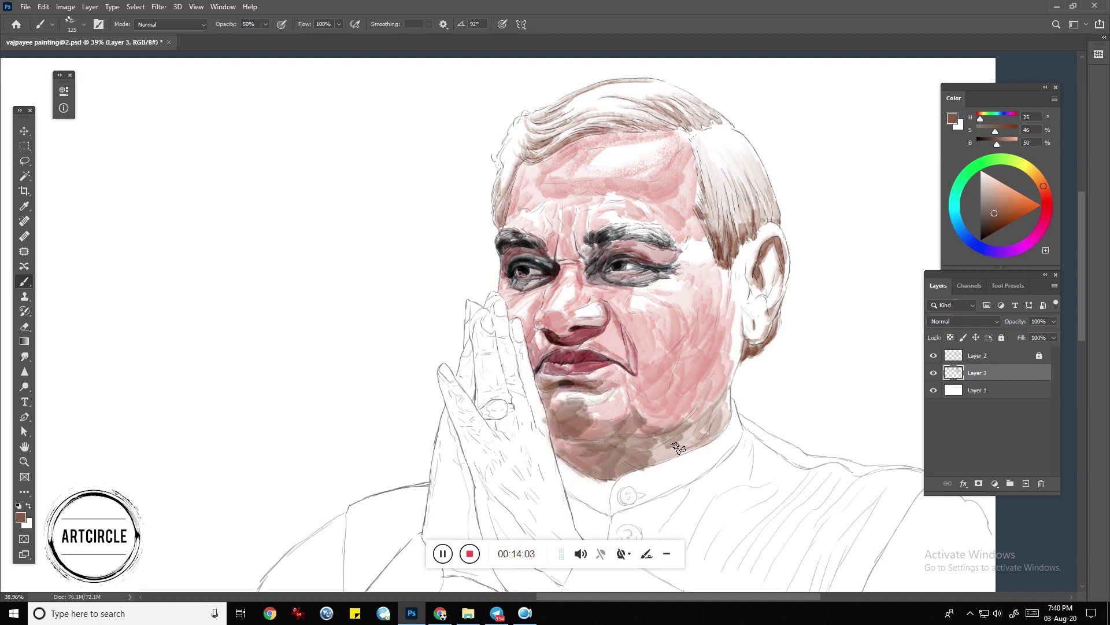
{"action": "left_click", "coordinate": [569, 346], "text": "alt"}
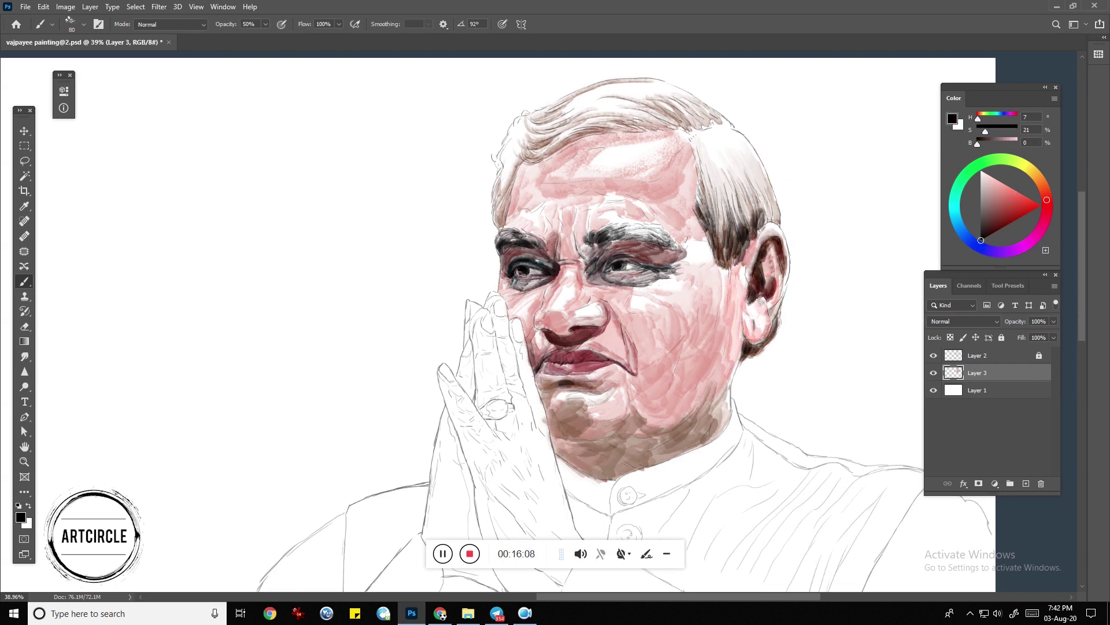
{"action": "scroll", "coordinate": [579, 174], "scroll_direction": "down", "scroll_amount": 3}
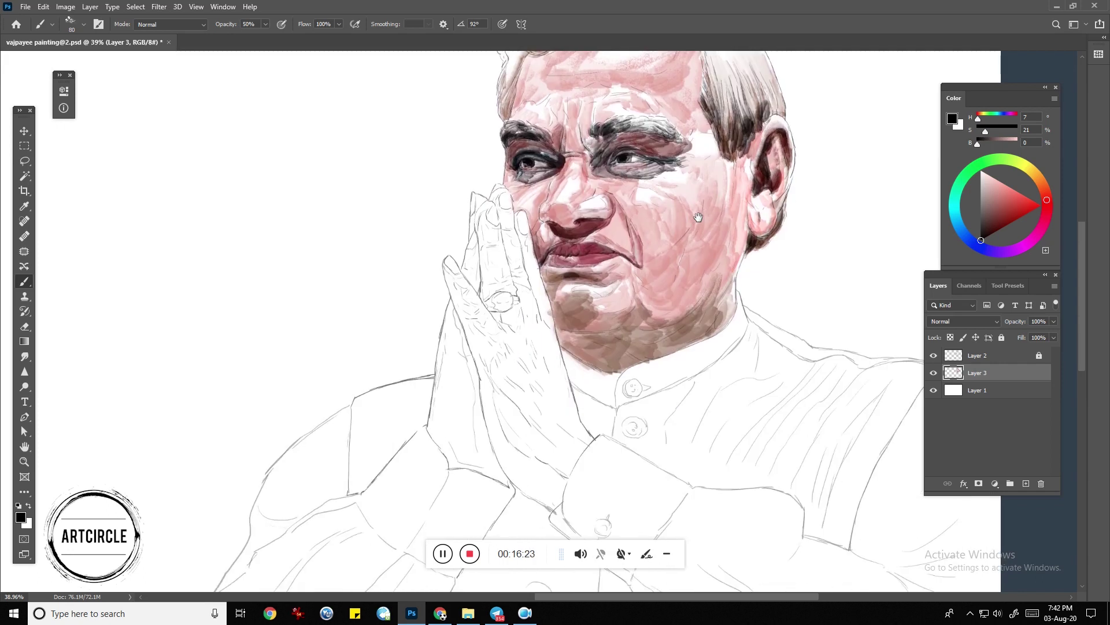
{"action": "scroll", "coordinate": [523, 219], "scroll_direction": "down", "scroll_amount": 2}
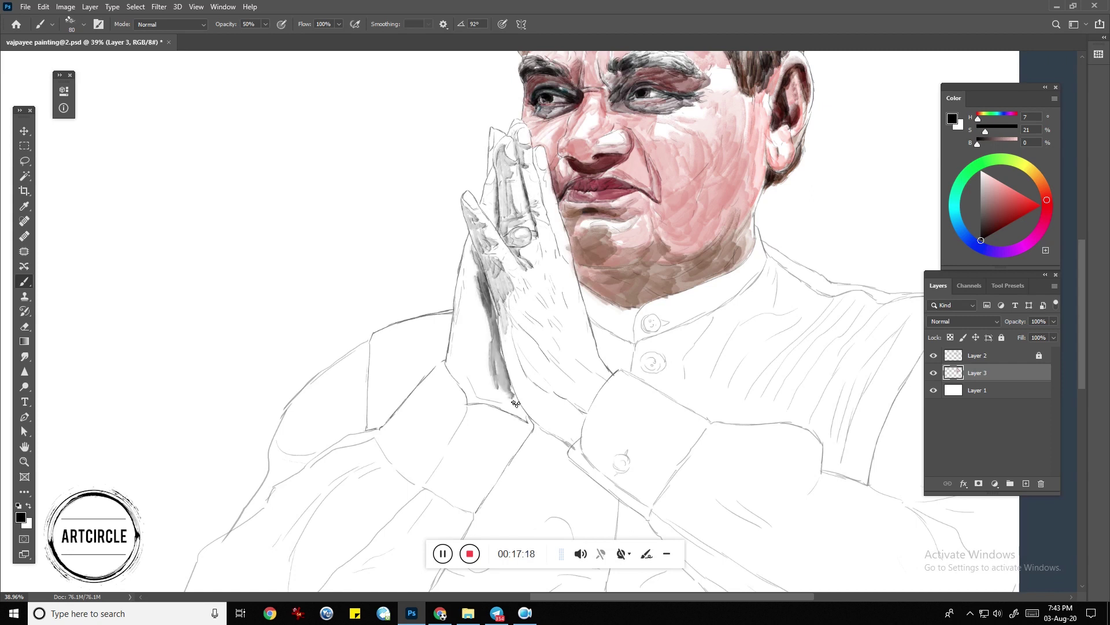
{"action": "scroll", "coordinate": [486, 301], "scroll_direction": "down", "scroll_amount": 2}
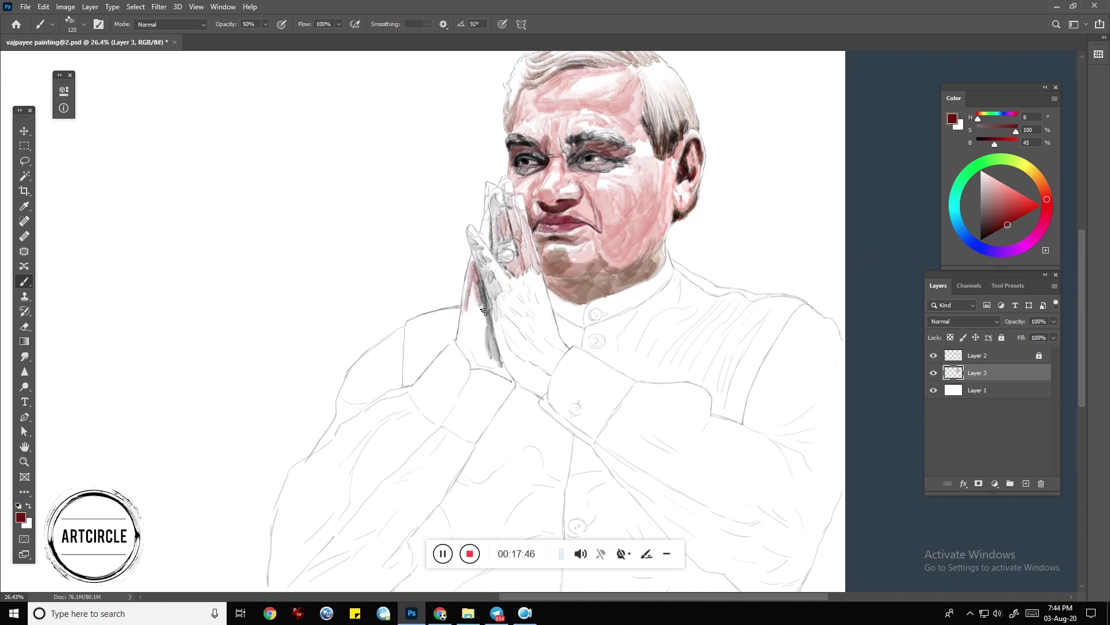
Paint the joined hands in salmon and red-orange washes down to the cuff
{"action": "left_click", "coordinate": [489, 350], "text": "alt"}
{"action": "mouse_move", "coordinate": [488, 347]}
{"action": "left_mouse_down"}
{"action": "mouse_move", "coordinate": [494, 330]}
{"action": "mouse_move", "coordinate": [530, 360]}
{"action": "left_mouse_up"}
{"action": "left_click", "coordinate": [486, 349], "text": "alt"}
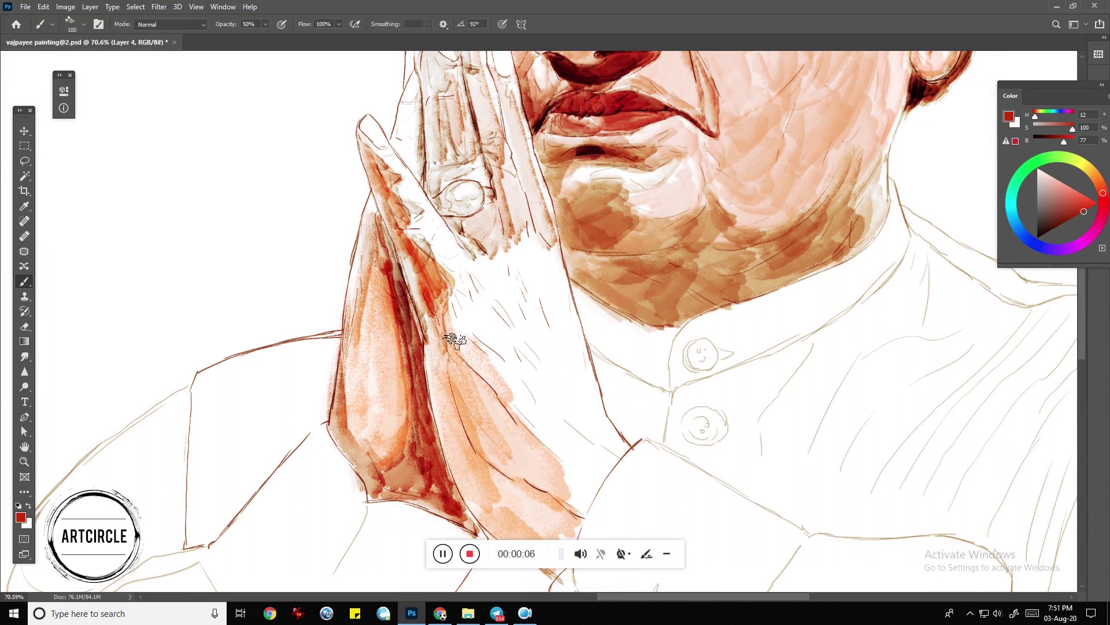
{"action": "mouse_move", "coordinate": [454, 341]}
{"action": "left_mouse_down"}
{"action": "mouse_move", "coordinate": [459, 354]}
{"action": "mouse_move", "coordinate": [399, 236]}
{"action": "left_mouse_up"}
{"action": "mouse_move", "coordinate": [441, 340]}
{"action": "left_mouse_down"}
{"action": "mouse_move", "coordinate": [510, 404]}
{"action": "mouse_move", "coordinate": [463, 396]}
{"action": "mouse_move", "coordinate": [436, 230]}
{"action": "mouse_move", "coordinate": [422, 297]}
{"action": "mouse_move", "coordinate": [522, 426]}
{"action": "mouse_move", "coordinate": [486, 288]}
{"action": "mouse_move", "coordinate": [559, 415]}
{"action": "mouse_move", "coordinate": [535, 425]}
{"action": "mouse_move", "coordinate": [450, 380]}
{"action": "left_mouse_up"}
{"action": "mouse_move", "coordinate": [436, 444]}
{"action": "left_mouse_down"}
{"action": "mouse_move", "coordinate": [515, 538]}
{"action": "mouse_move", "coordinate": [395, 282]}
{"action": "left_mouse_up"}
{"action": "mouse_move", "coordinate": [316, 443]}
{"action": "left_mouse_down"}
{"action": "mouse_move", "coordinate": [341, 417]}
{"action": "mouse_move", "coordinate": [376, 481]}
{"action": "left_mouse_up"}
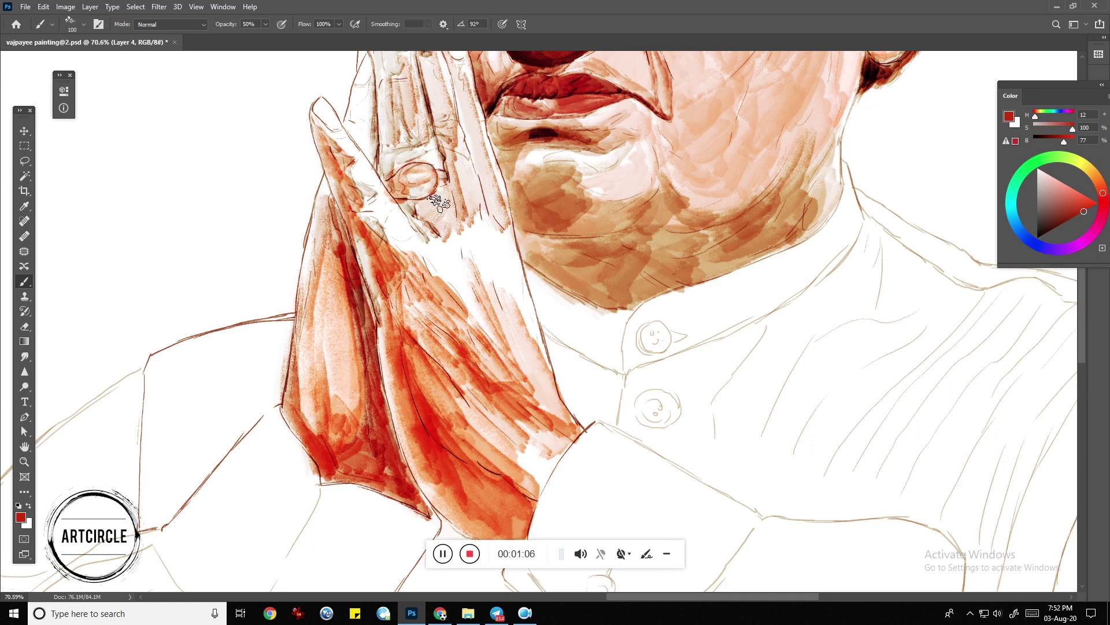
Paint red-orange strokes over the fingers around the ring and between them
{"action": "left_click_drag", "start_coordinate": [436, 225], "coordinate": [382, 205]}
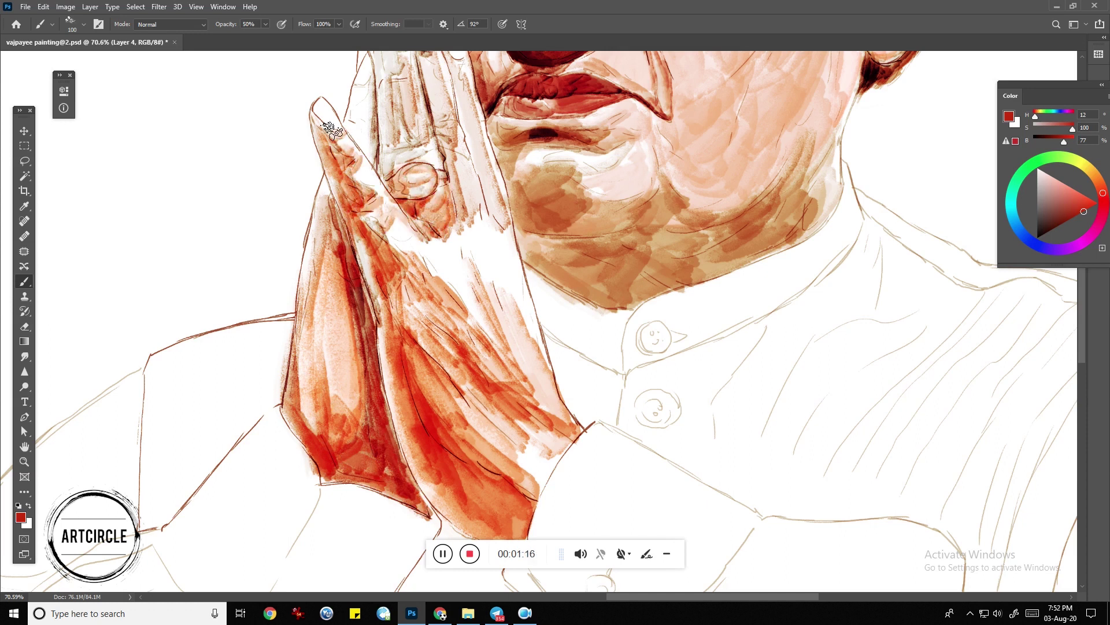
{"action": "scroll", "coordinate": [354, 242], "scroll_direction": "up", "scroll_amount": 5}
{"action": "scroll", "coordinate": [357, 281], "scroll_direction": "up", "scroll_amount": 2}
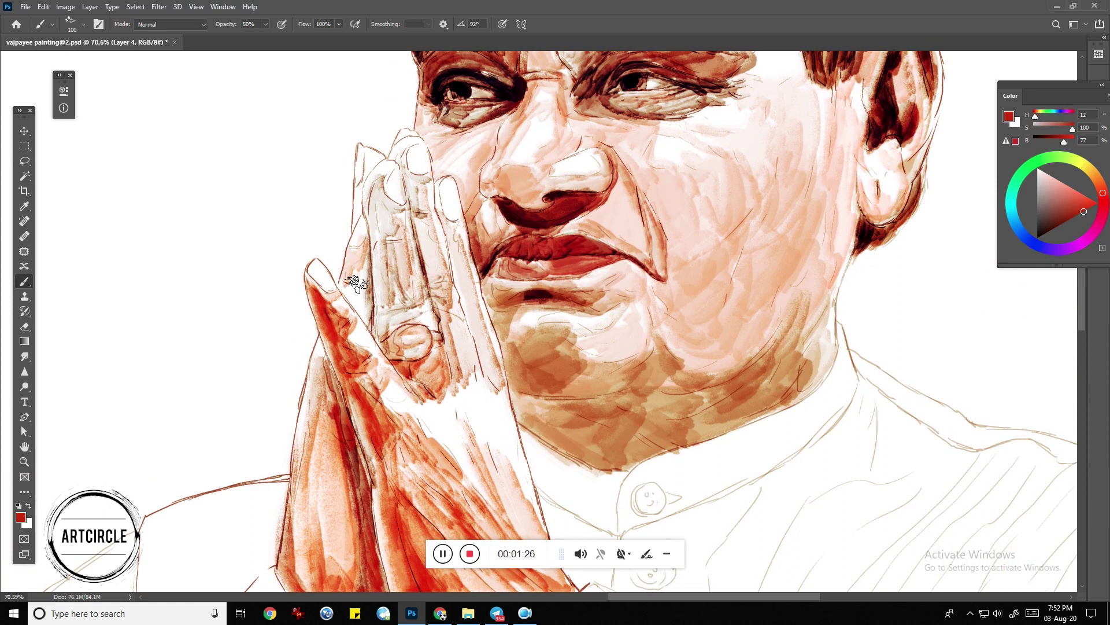
{"action": "left_click_drag", "start_coordinate": [392, 232], "coordinate": [395, 216]}
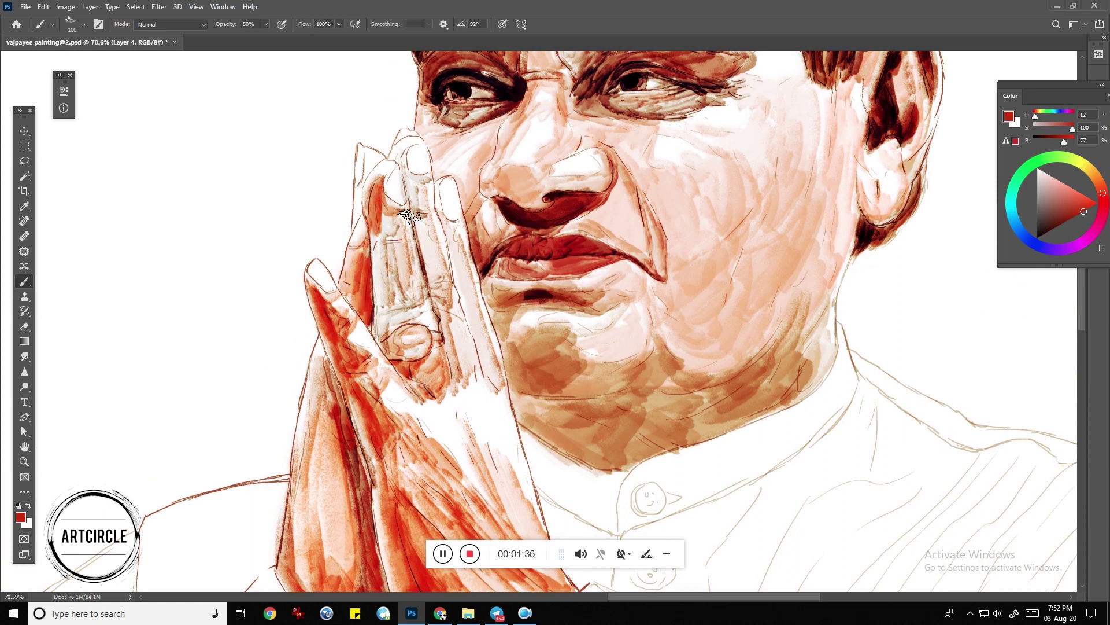
{"action": "left_click_drag", "start_coordinate": [399, 317], "coordinate": [391, 338]}
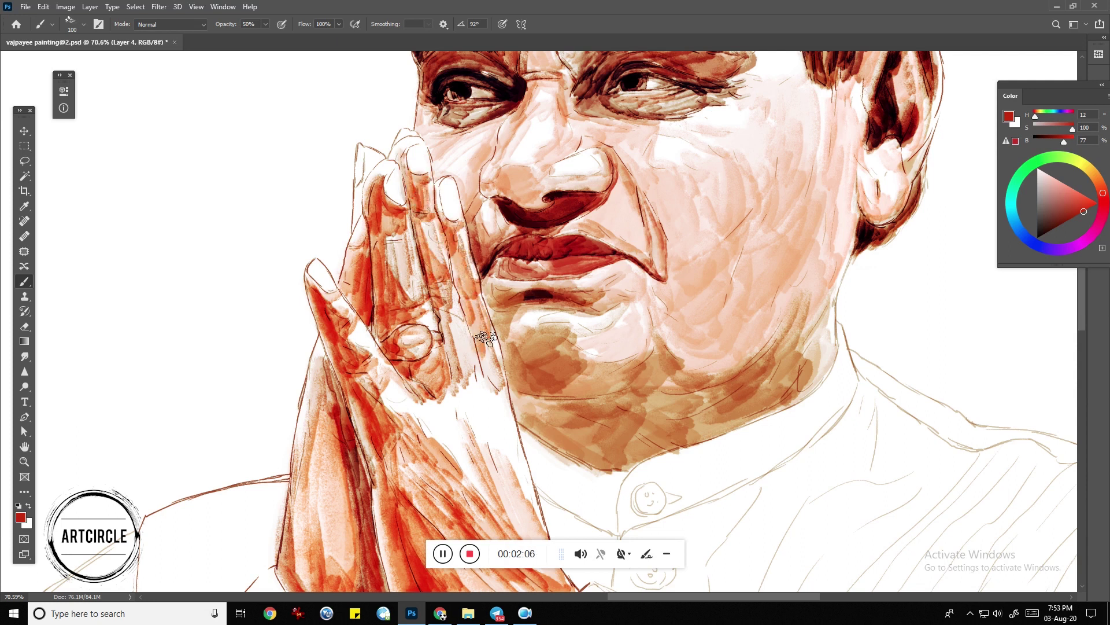
{"action": "left_click_drag", "start_coordinate": [515, 439], "coordinate": [471, 310]}
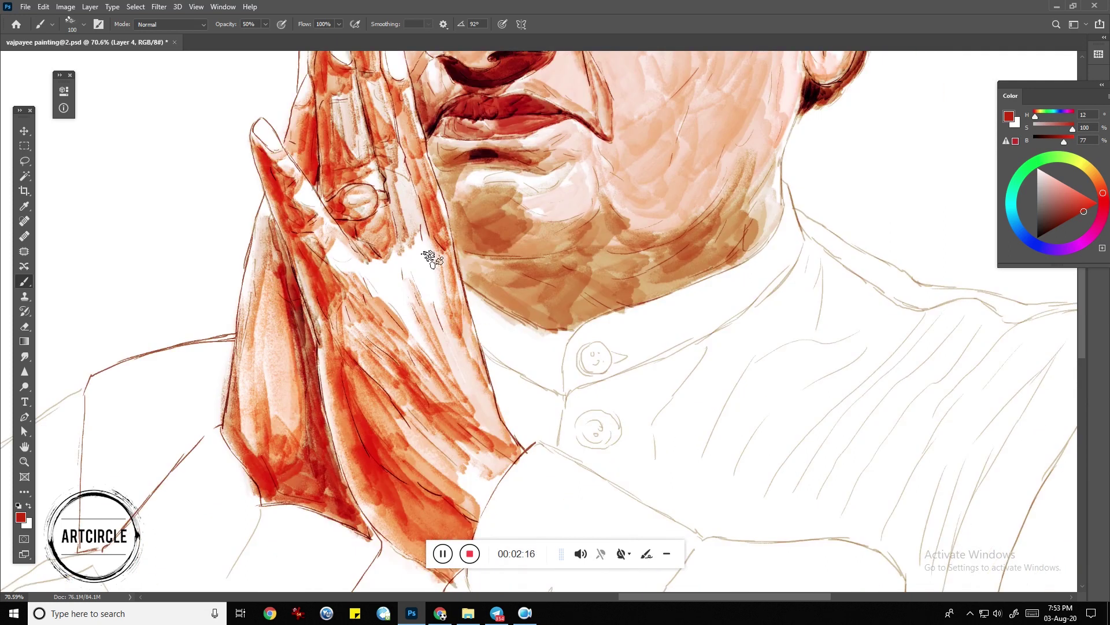
{"action": "mouse_move", "coordinate": [420, 230]}
{"action": "left_mouse_down"}
{"action": "mouse_move", "coordinate": [421, 277]}
{"action": "mouse_move", "coordinate": [376, 249]}
{"action": "left_mouse_up"}
{"action": "mouse_move", "coordinate": [403, 284]}
{"action": "left_mouse_down"}
{"action": "mouse_move", "coordinate": [421, 277]}
{"action": "mouse_move", "coordinate": [351, 304]}
{"action": "left_mouse_up"}
At 60% opacity, deepen the chin and jaw with red, then sampled dark red under the lip
{"action": "mouse_move", "coordinate": [502, 283]}
{"action": "left_mouse_down"}
{"action": "mouse_move", "coordinate": [544, 272]}
{"action": "mouse_move", "coordinate": [490, 288]}
{"action": "mouse_move", "coordinate": [632, 310]}
{"action": "mouse_move", "coordinate": [595, 285]}
{"action": "mouse_move", "coordinate": [727, 231]}
{"action": "mouse_move", "coordinate": [676, 286]}
{"action": "mouse_move", "coordinate": [781, 236]}
{"action": "mouse_move", "coordinate": [769, 199]}
{"action": "mouse_move", "coordinate": [595, 317]}
{"action": "mouse_move", "coordinate": [615, 231]}
{"action": "mouse_move", "coordinate": [682, 220]}
{"action": "mouse_move", "coordinate": [706, 255]}
{"action": "left_mouse_up"}
{"action": "key", "text": "6"}
{"action": "key", "text": "bracketright"}
{"action": "key", "text": "bracketright"}
{"action": "key", "text": "bracketright"}
{"action": "mouse_move", "coordinate": [538, 335]}
{"action": "left_mouse_down"}
{"action": "mouse_move", "coordinate": [576, 345]}
{"action": "mouse_move", "coordinate": [541, 360]}
{"action": "left_mouse_up"}
{"action": "key", "text": "bracketleft"}
{"action": "key", "text": "bracketleft"}
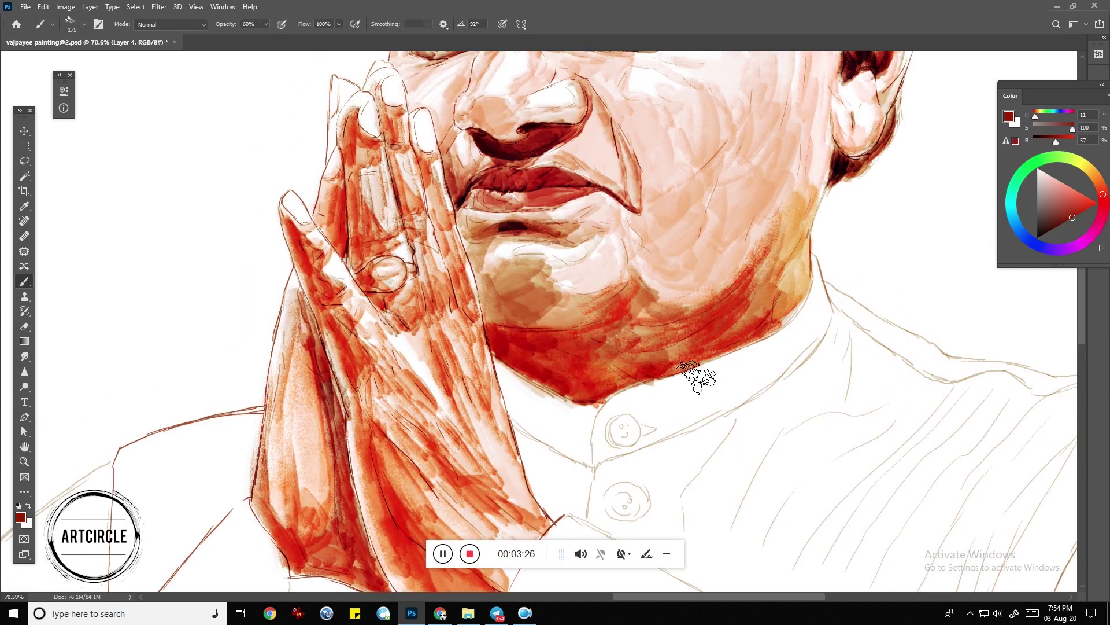
{"action": "left_click_drag", "start_coordinate": [580, 214], "coordinate": [594, 147]}
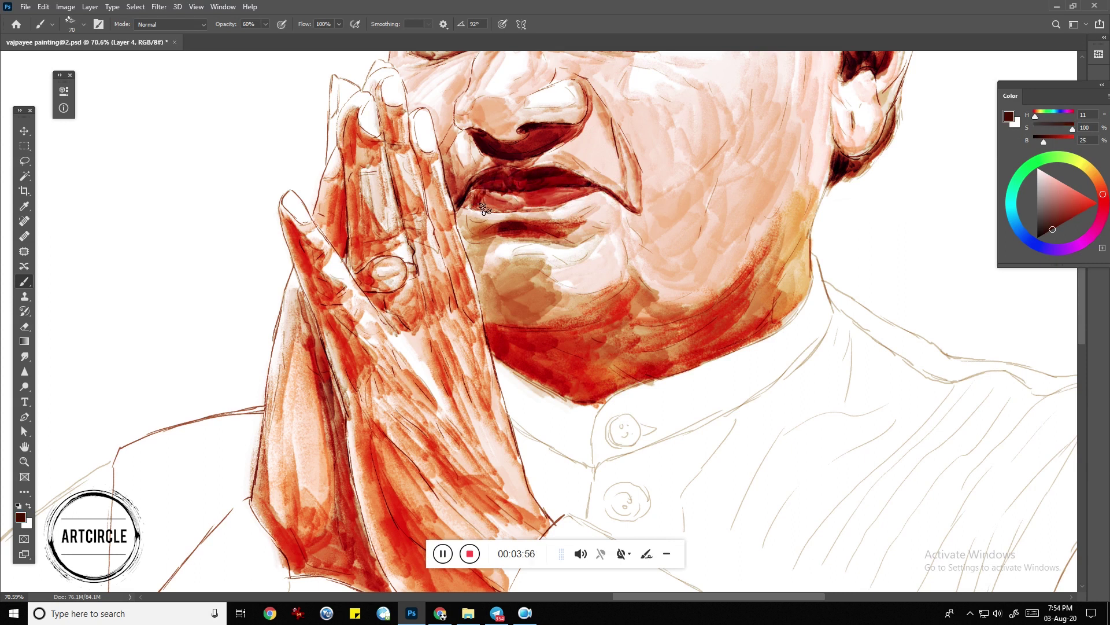
{"action": "left_click", "coordinate": [578, 234], "text": "alt"}
{"action": "left_click_drag", "start_coordinate": [607, 231], "coordinate": [591, 226]}
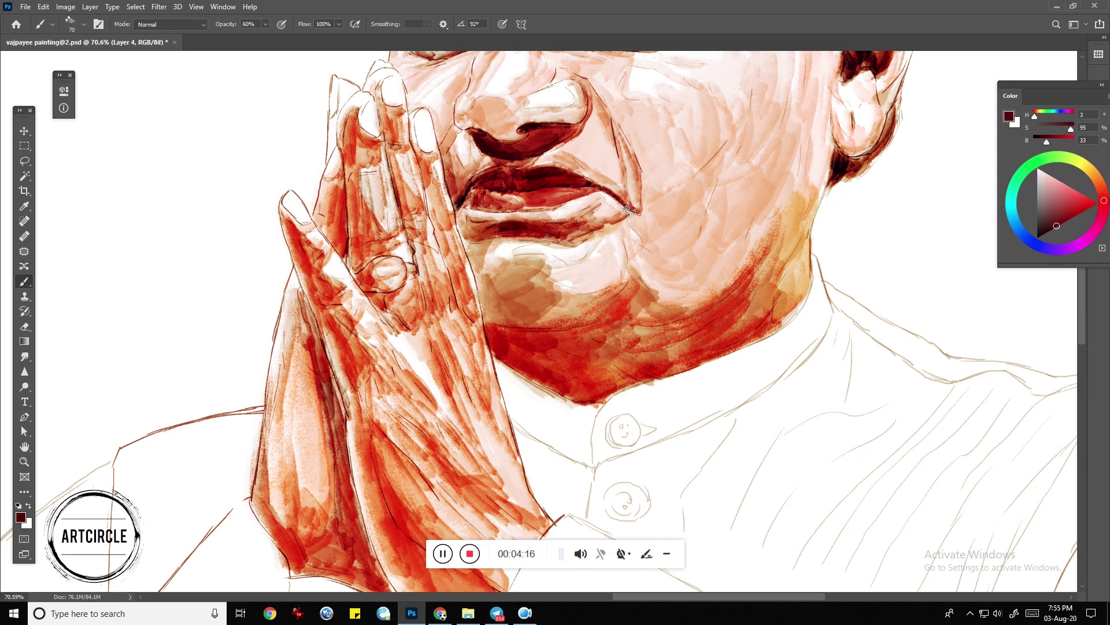
{"action": "key", "text": "bracketright"}
{"action": "key", "text": "bracketright"}
{"action": "key", "text": "bracketright"}
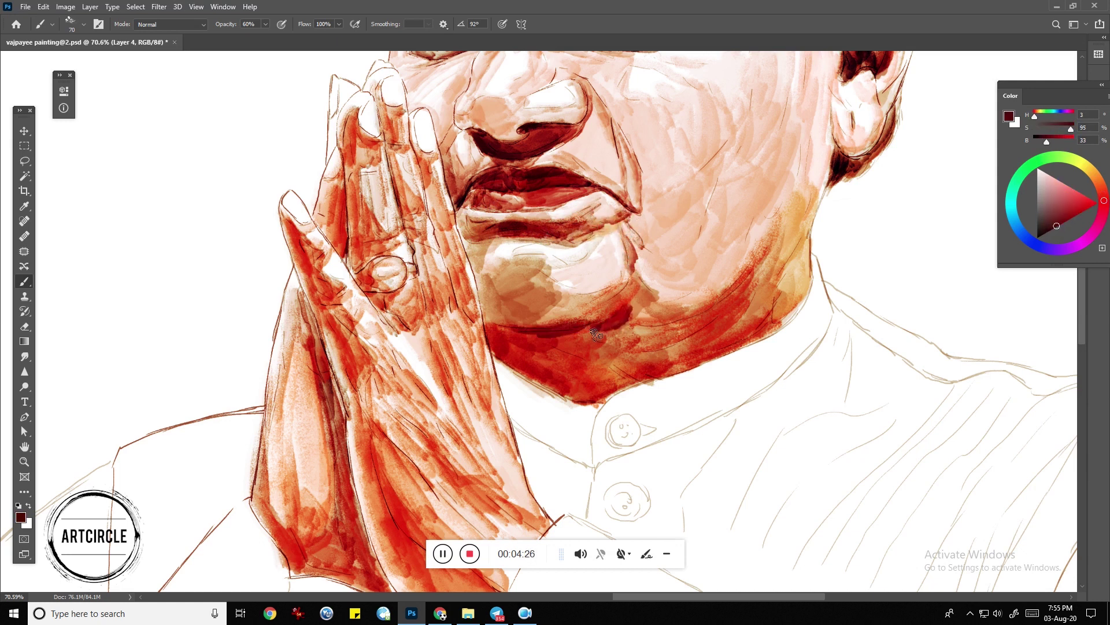
{"action": "mouse_move", "coordinate": [622, 327]}
{"action": "left_mouse_down"}
{"action": "mouse_move", "coordinate": [508, 310]}
{"action": "mouse_move", "coordinate": [557, 355]}
{"action": "mouse_move", "coordinate": [746, 341]}
{"action": "mouse_move", "coordinate": [756, 354]}
{"action": "left_mouse_up"}
{"action": "scroll", "coordinate": [734, 370], "scroll_direction": "up", "scroll_amount": 3}
Paint dark red along the jaw and neck, then wash orange along the collar and sleeve
{"action": "mouse_move", "coordinate": [713, 383]}
{"action": "left_mouse_down"}
{"action": "mouse_move", "coordinate": [727, 388]}
{"action": "mouse_move", "coordinate": [696, 428]}
{"action": "mouse_move", "coordinate": [756, 359]}
{"action": "left_mouse_up"}
{"action": "scroll", "coordinate": [746, 359], "scroll_direction": "down", "scroll_amount": 3}
{"action": "mouse_move", "coordinate": [710, 331]}
{"action": "left_mouse_down"}
{"action": "mouse_move", "coordinate": [564, 396]}
{"action": "mouse_move", "coordinate": [595, 411]}
{"action": "mouse_move", "coordinate": [588, 441]}
{"action": "mouse_move", "coordinate": [625, 488]}
{"action": "mouse_move", "coordinate": [721, 331]}
{"action": "left_mouse_up"}
{"action": "scroll", "coordinate": [727, 302], "scroll_direction": "down", "scroll_amount": 3}
{"action": "scroll", "coordinate": [652, 194], "scroll_direction": "down", "scroll_amount": 3}
{"action": "mouse_move", "coordinate": [652, 193]}
{"action": "left_mouse_down"}
{"action": "mouse_move", "coordinate": [586, 279]}
{"action": "mouse_move", "coordinate": [585, 323]}
{"action": "mouse_move", "coordinate": [702, 310]}
{"action": "mouse_move", "coordinate": [692, 204]}
{"action": "mouse_move", "coordinate": [850, 248]}
{"action": "mouse_move", "coordinate": [723, 341]}
{"action": "mouse_move", "coordinate": [760, 324]}
{"action": "mouse_move", "coordinate": [761, 255]}
{"action": "left_mouse_up"}
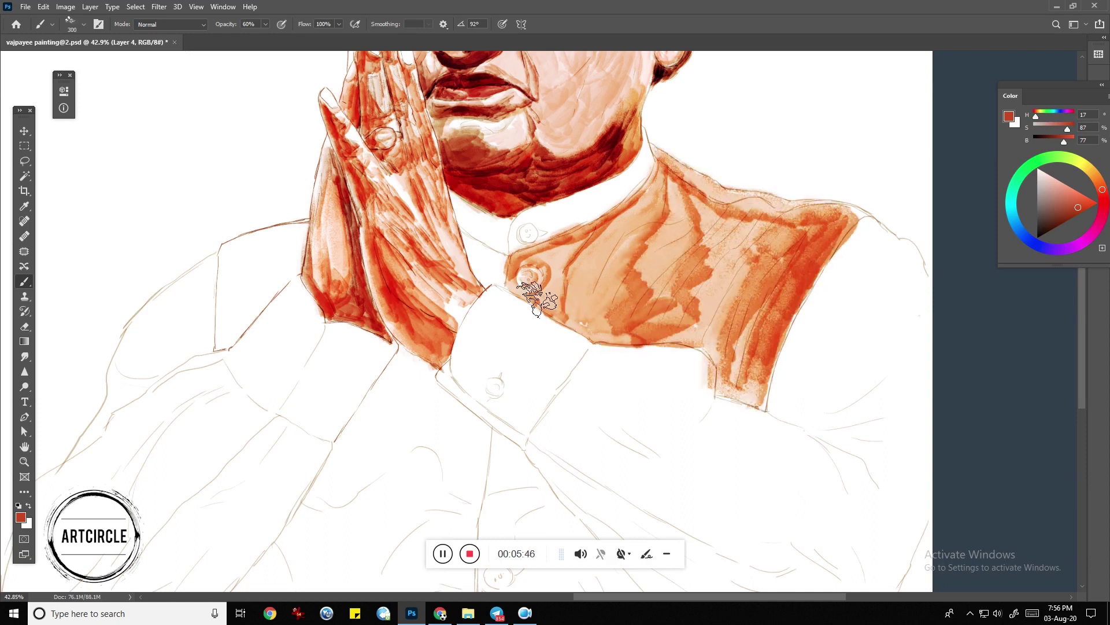
{"action": "scroll", "coordinate": [488, 335], "scroll_direction": "down", "scroll_amount": 3}
{"action": "scroll", "coordinate": [679, 372], "scroll_direction": "down", "scroll_amount": 3}
{"action": "left_click_drag", "start_coordinate": [679, 371], "coordinate": [573, 544]}
{"action": "key", "text": "f"}
{"action": "scroll", "coordinate": [585, 421], "scroll_direction": "down", "scroll_amount": 2}
{"action": "mouse_move", "coordinate": [585, 422]}
{"action": "left_mouse_down"}
{"action": "mouse_move", "coordinate": [651, 417]}
{"action": "mouse_move", "coordinate": [716, 488]}
{"action": "mouse_move", "coordinate": [769, 364]}
{"action": "mouse_move", "coordinate": [842, 416]}
{"action": "mouse_move", "coordinate": [824, 443]}
{"action": "mouse_move", "coordinate": [735, 332]}
{"action": "left_mouse_up"}
Fill the vest front below the hands with orange and mark the left sleeve
{"action": "key", "text": "bracketright"}
{"action": "key", "text": "bracketright"}
{"action": "key", "text": "bracketleft"}
{"action": "key", "text": "bracketleft"}
{"action": "key", "text": "bracketleft"}
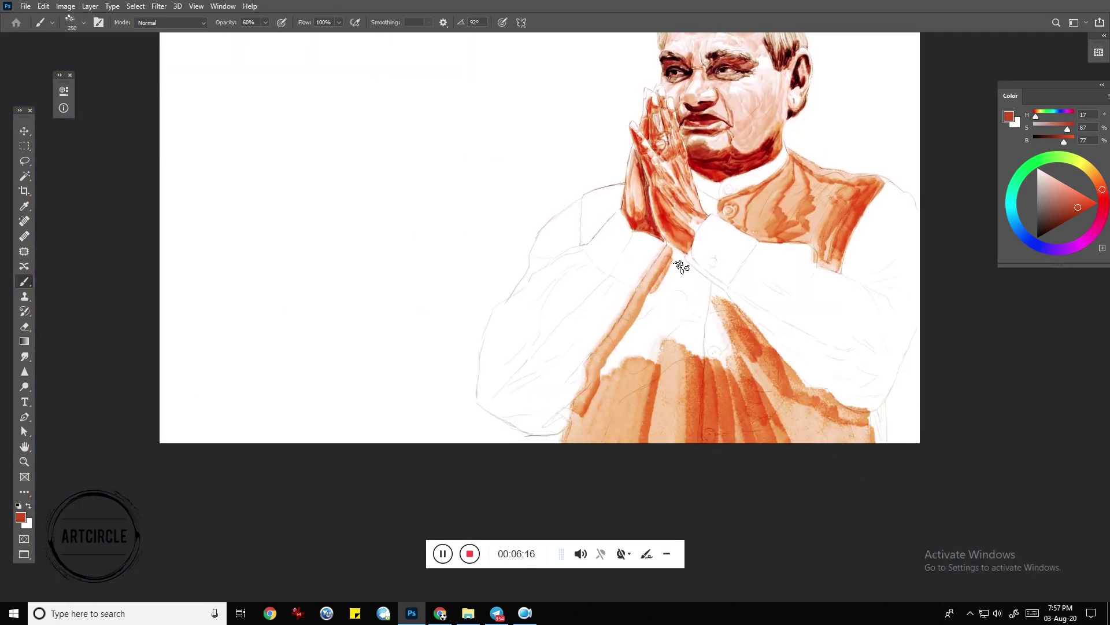
{"action": "mouse_move", "coordinate": [695, 274]}
{"action": "left_mouse_down"}
{"action": "mouse_move", "coordinate": [633, 333]}
{"action": "mouse_move", "coordinate": [679, 266]}
{"action": "mouse_move", "coordinate": [700, 358]}
{"action": "mouse_move", "coordinate": [762, 399]}
{"action": "left_mouse_up"}
{"action": "left_click_drag", "start_coordinate": [605, 216], "coordinate": [598, 223]}
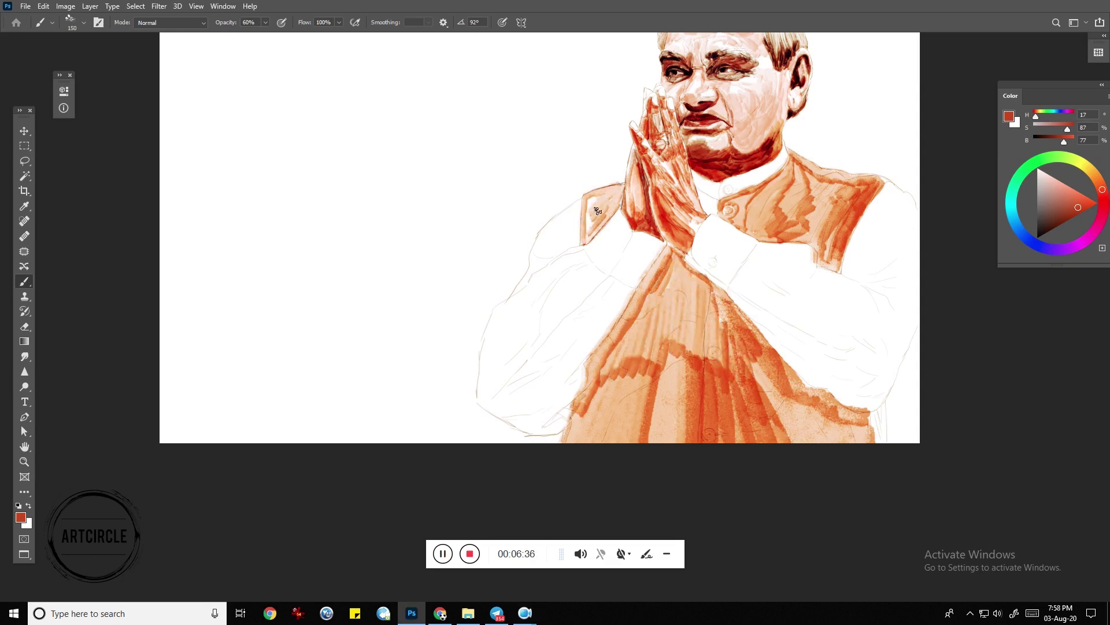
{"action": "scroll", "coordinate": [618, 198], "scroll_direction": "down", "scroll_amount": 2}
{"action": "scroll", "coordinate": [634, 260], "scroll_direction": "up", "scroll_amount": 3}
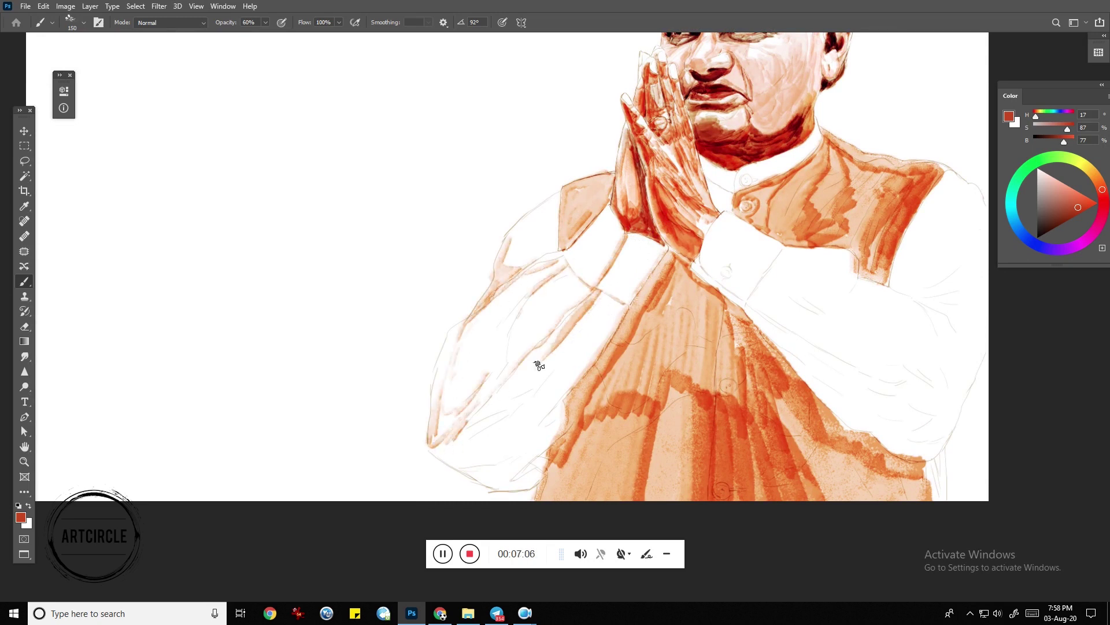
Lay light peach washes over the left and right sleeves
{"action": "left_click_drag", "start_coordinate": [536, 365], "coordinate": [560, 377]}
{"action": "mouse_move", "coordinate": [610, 312]}
{"action": "left_mouse_down"}
{"action": "mouse_move", "coordinate": [528, 439]}
{"action": "mouse_move", "coordinate": [521, 478]}
{"action": "mouse_move", "coordinate": [581, 417]}
{"action": "left_mouse_up"}
{"action": "mouse_move", "coordinate": [725, 255]}
{"action": "left_mouse_down"}
{"action": "mouse_move", "coordinate": [881, 443]}
{"action": "mouse_move", "coordinate": [766, 389]}
{"action": "left_mouse_up"}
{"action": "mouse_move", "coordinate": [800, 347]}
{"action": "left_mouse_down"}
{"action": "mouse_move", "coordinate": [827, 408]}
{"action": "mouse_move", "coordinate": [460, 435]}
{"action": "mouse_move", "coordinate": [587, 243]}
{"action": "mouse_move", "coordinate": [582, 360]}
{"action": "mouse_move", "coordinate": [540, 495]}
{"action": "mouse_move", "coordinate": [664, 367]}
{"action": "mouse_move", "coordinate": [756, 466]}
{"action": "mouse_move", "coordinate": [818, 503]}
{"action": "left_mouse_up"}
{"action": "left_click", "coordinate": [801, 426], "text": "alt"}
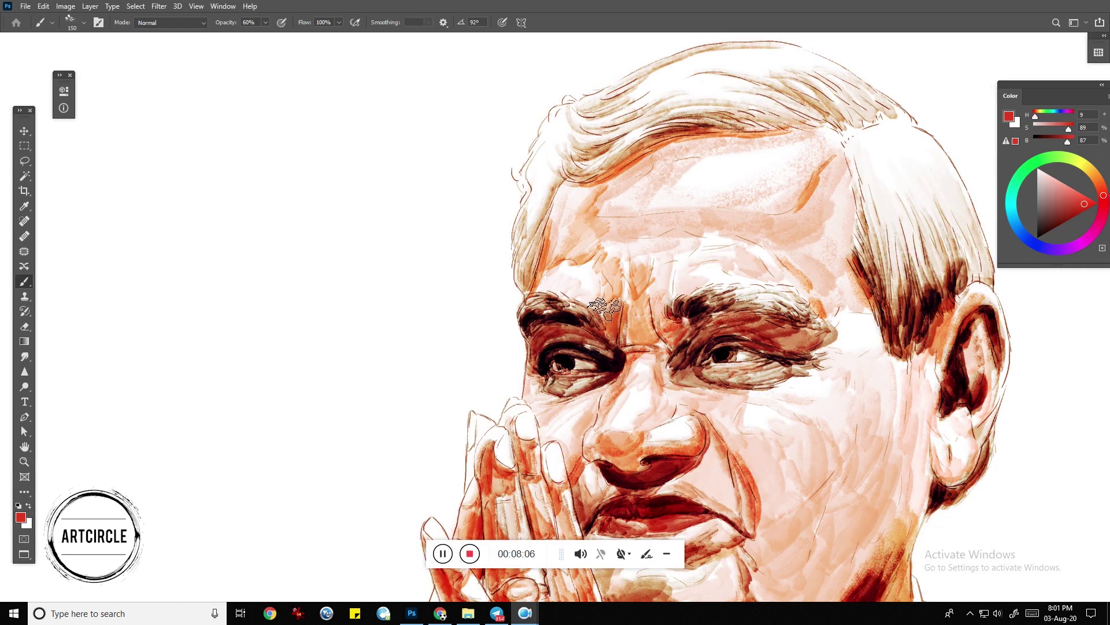
Darken the forehead and inner eye with maroon, then paint orange on the cheek and jaw
{"action": "mouse_move", "coordinate": [703, 243]}
{"action": "left_mouse_down"}
{"action": "mouse_move", "coordinate": [672, 277]}
{"action": "mouse_move", "coordinate": [665, 338]}
{"action": "mouse_move", "coordinate": [644, 312]}
{"action": "left_mouse_up"}
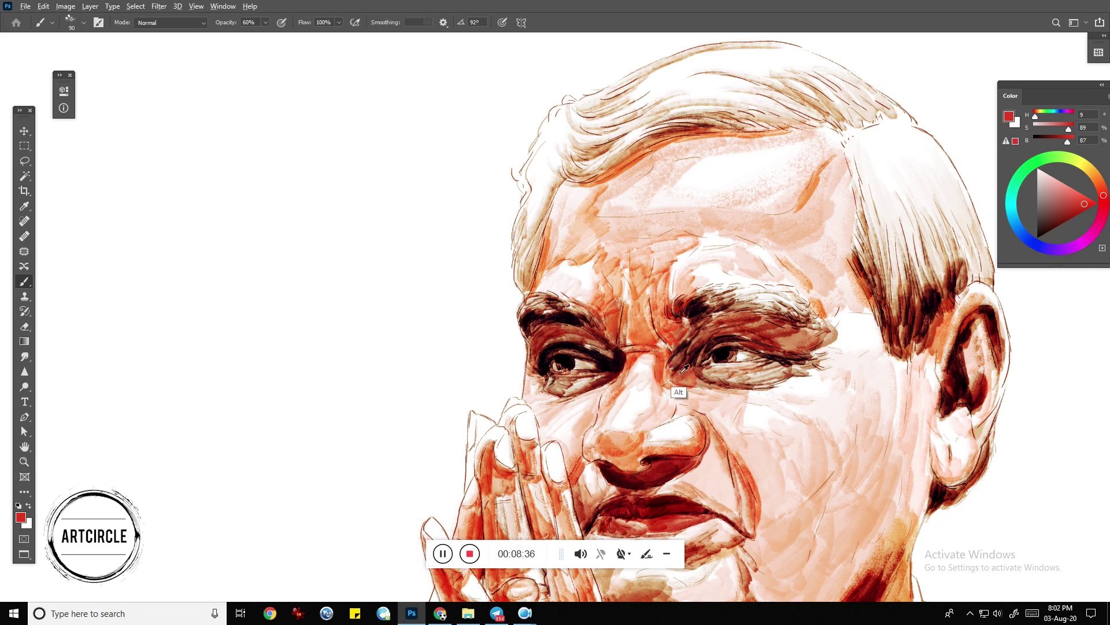
{"action": "left_click", "coordinate": [698, 376], "text": "alt"}
{"action": "left_click_drag", "start_coordinate": [698, 376], "coordinate": [750, 388]}
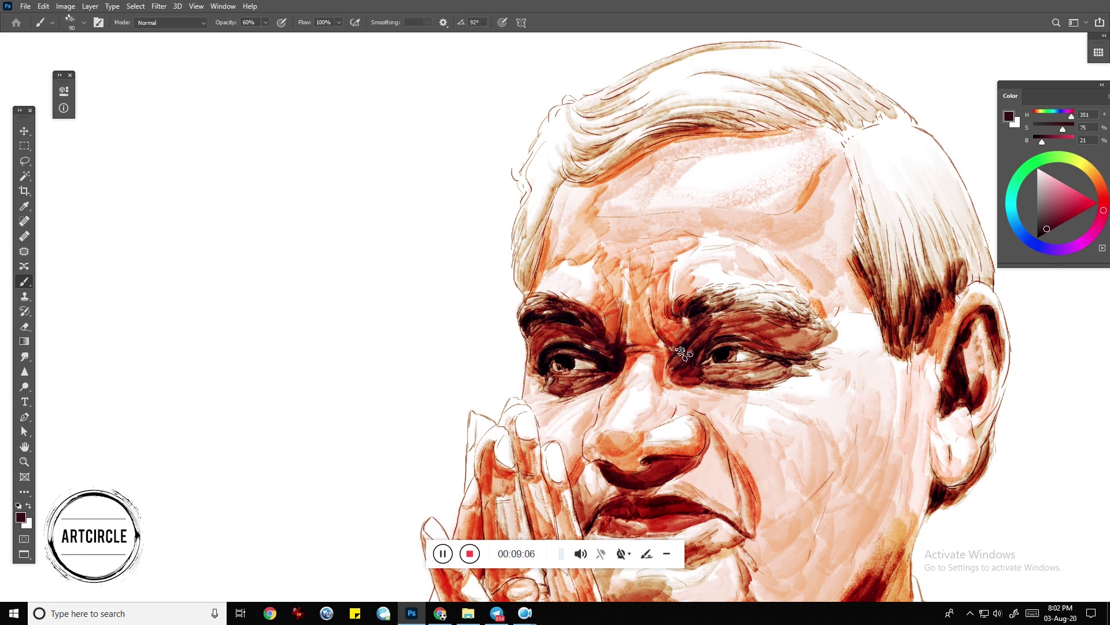
{"action": "left_click", "coordinate": [652, 345], "text": "alt"}
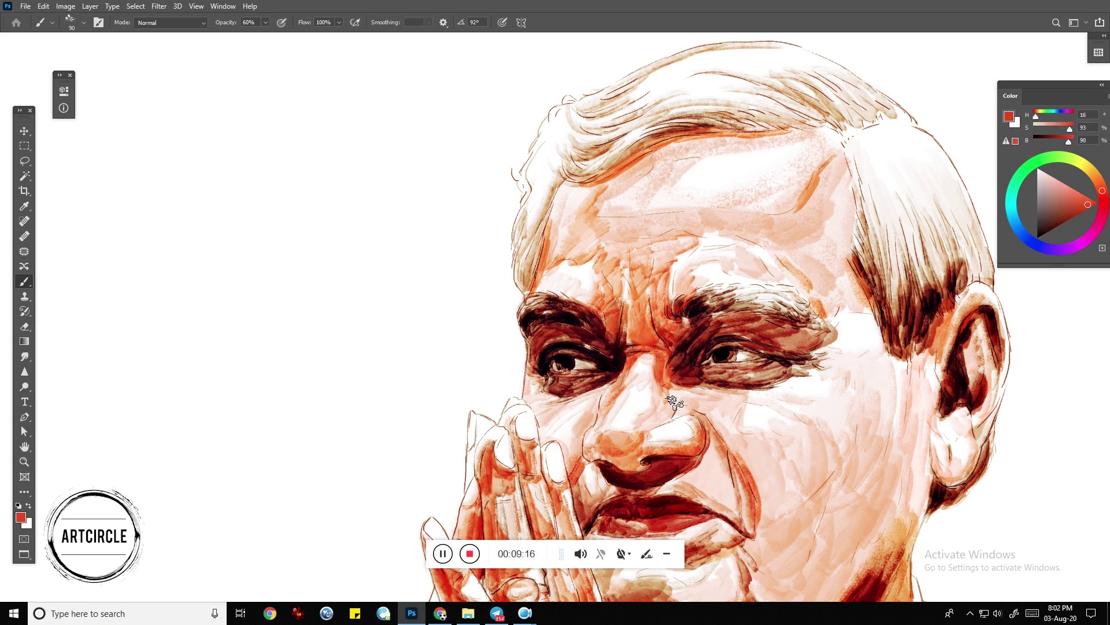
{"action": "left_click", "coordinate": [712, 448], "text": "alt"}
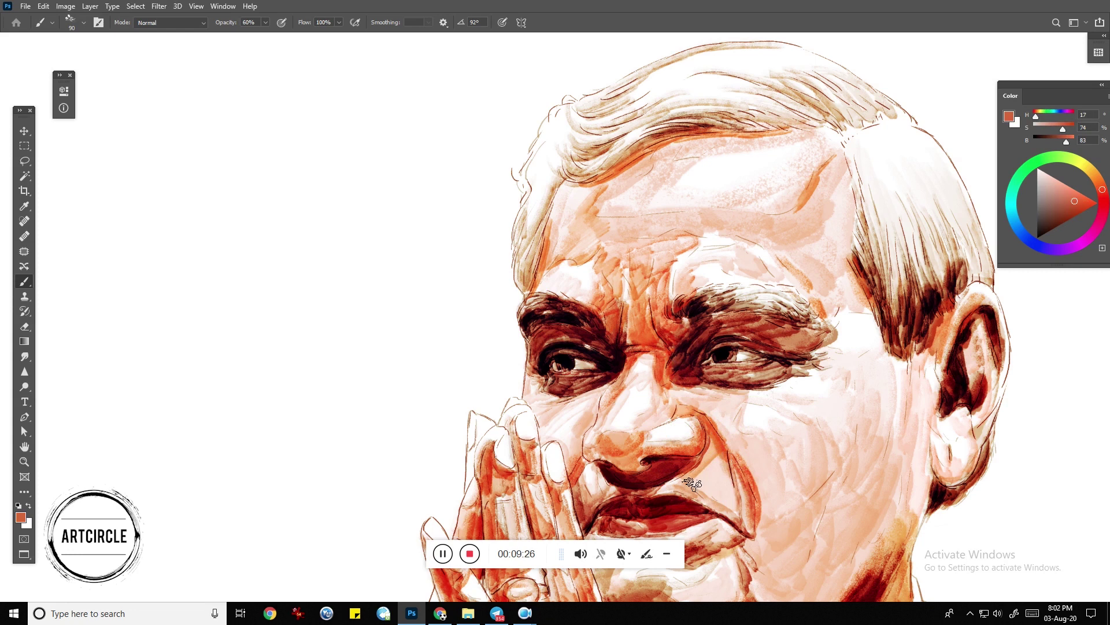
{"action": "mouse_move", "coordinate": [689, 487]}
{"action": "left_mouse_down"}
{"action": "mouse_move", "coordinate": [730, 438]}
{"action": "mouse_move", "coordinate": [720, 341]}
{"action": "left_mouse_up"}
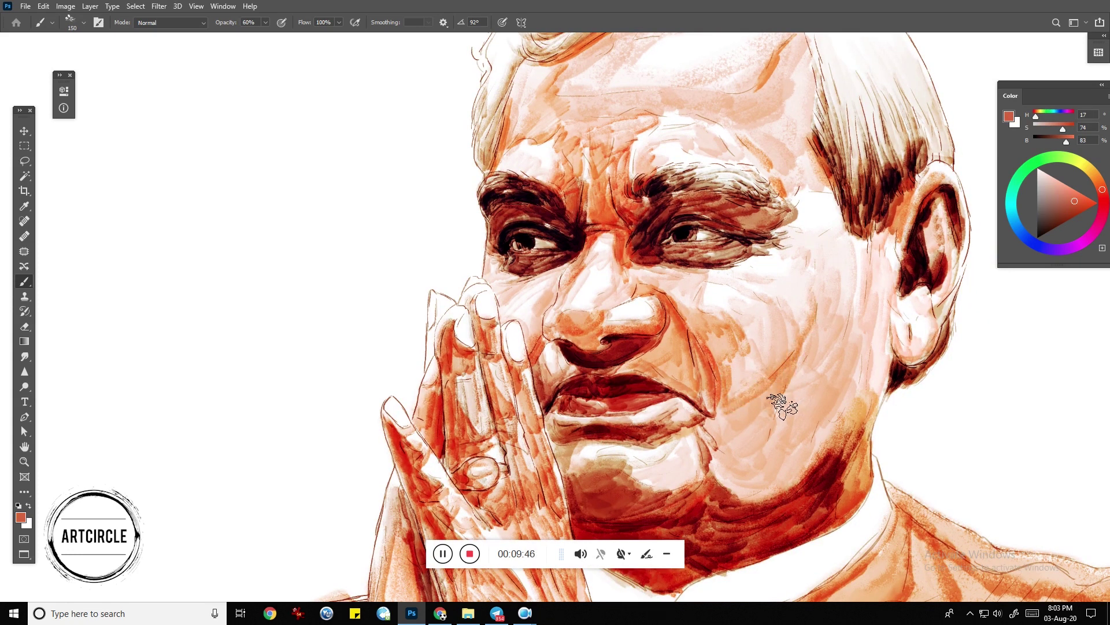
{"action": "mouse_move", "coordinate": [720, 434]}
{"action": "left_mouse_down"}
{"action": "mouse_move", "coordinate": [734, 476]}
{"action": "mouse_move", "coordinate": [792, 474]}
{"action": "mouse_move", "coordinate": [830, 431]}
{"action": "mouse_move", "coordinate": [840, 399]}
{"action": "left_mouse_up"}
At 30% brush opacity, add darker brown and brighter red strokes on the cheeks and temple
{"action": "key", "text": "3"}
{"action": "left_click", "coordinate": [884, 243], "text": "alt"}
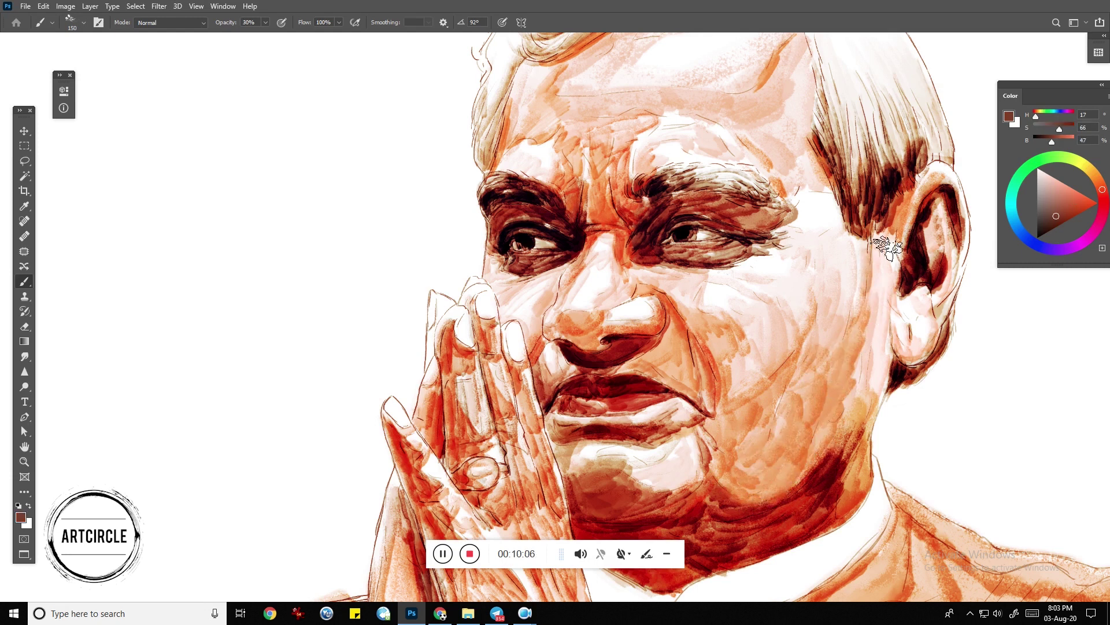
{"action": "left_click_drag", "start_coordinate": [841, 316], "coordinate": [861, 451]}
{"action": "left_click", "coordinate": [815, 354], "text": "alt"}
{"action": "mouse_move", "coordinate": [815, 354]}
{"action": "left_mouse_down"}
{"action": "mouse_move", "coordinate": [809, 254]}
{"action": "mouse_move", "coordinate": [835, 253]}
{"action": "mouse_move", "coordinate": [856, 265]}
{"action": "mouse_move", "coordinate": [856, 317]}
{"action": "mouse_move", "coordinate": [805, 307]}
{"action": "mouse_move", "coordinate": [752, 393]}
{"action": "left_mouse_up"}
{"action": "left_click", "coordinate": [747, 340], "text": "alt"}
{"action": "mouse_move", "coordinate": [747, 340]}
{"action": "left_mouse_down"}
{"action": "mouse_move", "coordinate": [723, 335]}
{"action": "mouse_move", "coordinate": [809, 298]}
{"action": "mouse_move", "coordinate": [778, 330]}
{"action": "mouse_move", "coordinate": [785, 397]}
{"action": "mouse_move", "coordinate": [756, 478]}
{"action": "mouse_move", "coordinate": [702, 463]}
{"action": "left_mouse_up"}
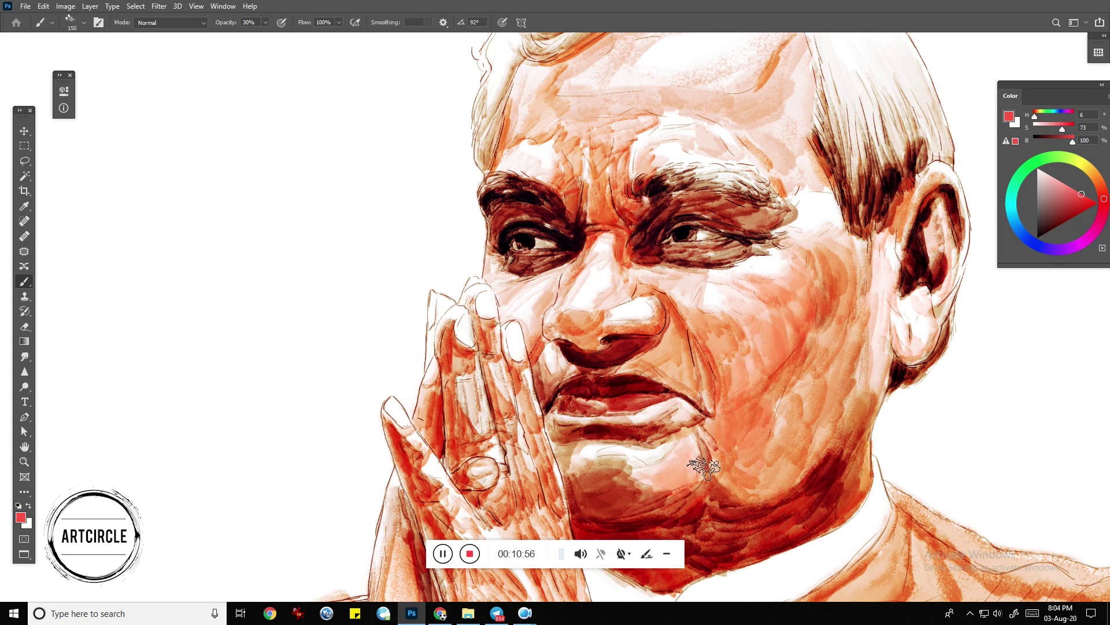
Darken the cheek beside the nose, mark under the eye, and paint light orange over the ear
{"action": "left_click", "coordinate": [687, 489], "text": "alt"}
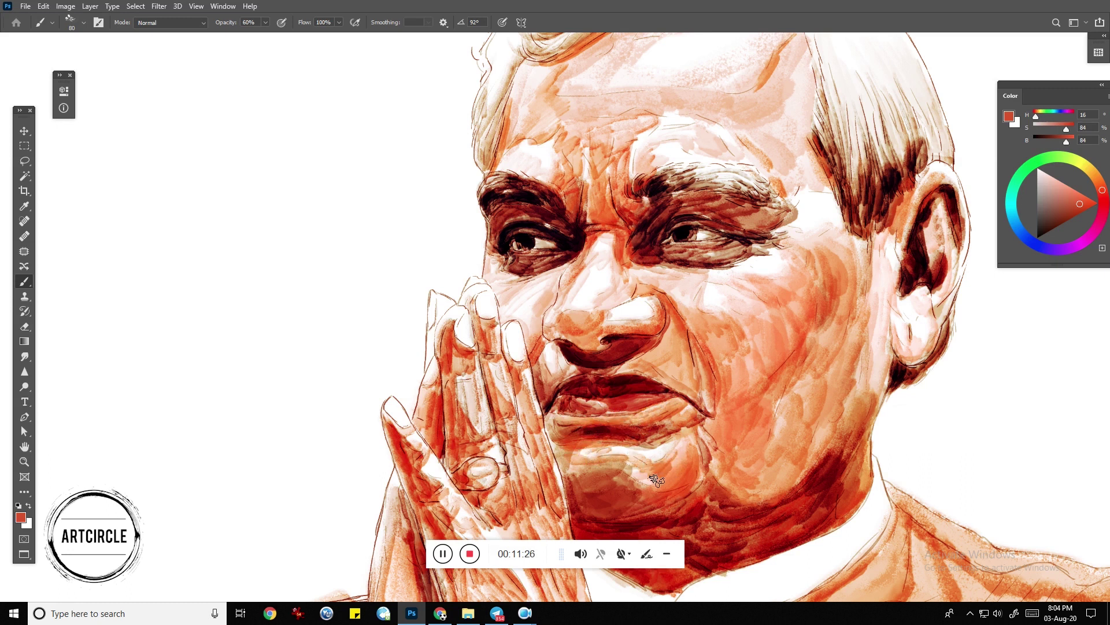
{"action": "scroll", "coordinate": [682, 439], "scroll_direction": "down", "scroll_amount": 3}
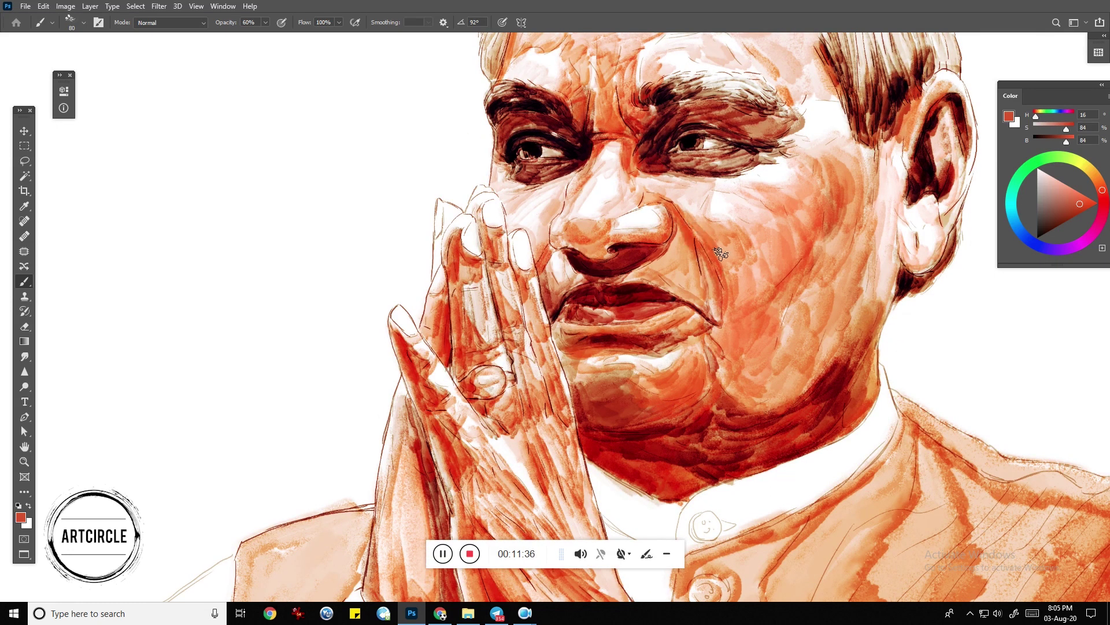
{"action": "left_click_drag", "start_coordinate": [724, 258], "coordinate": [730, 233]}
{"action": "left_click_drag", "start_coordinate": [676, 205], "coordinate": [709, 190]}
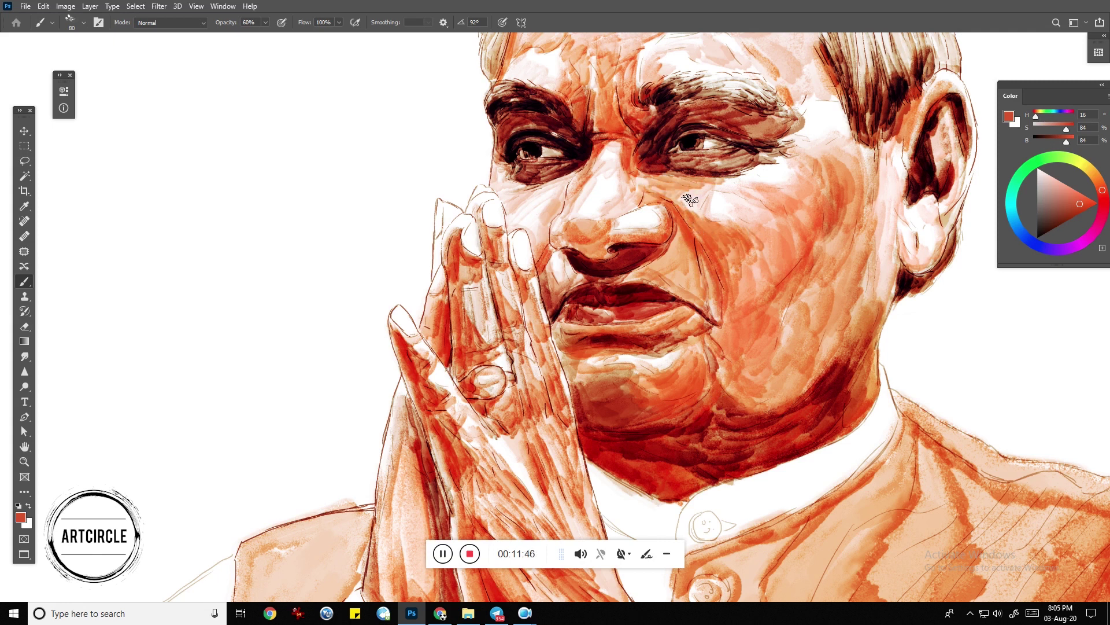
{"action": "left_click", "coordinate": [698, 222], "text": "alt"}
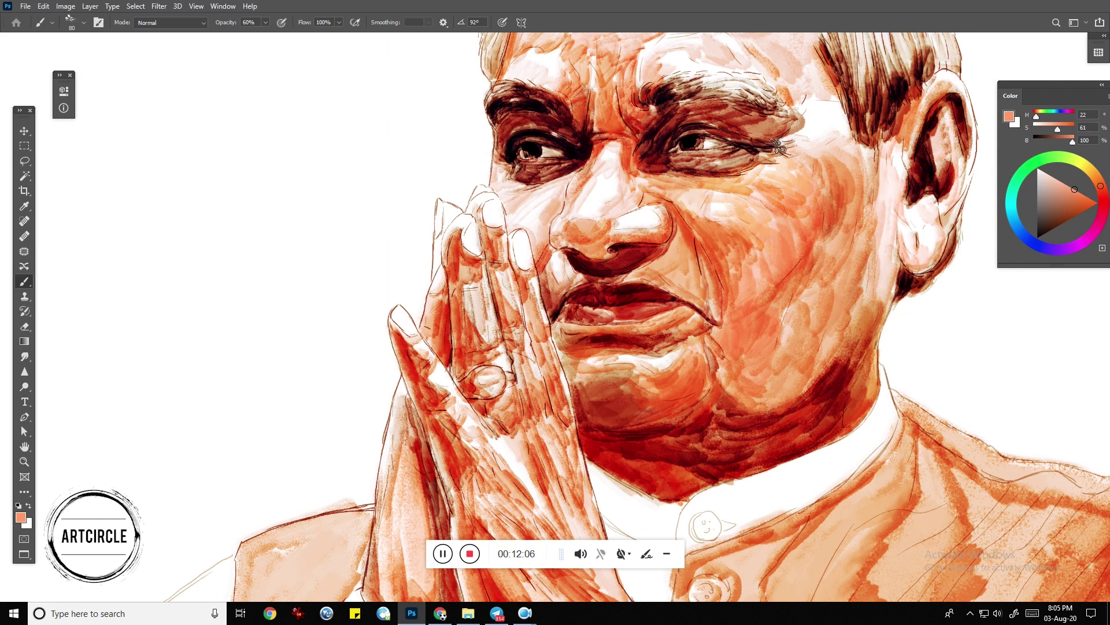
{"action": "left_click_drag", "start_coordinate": [938, 234], "coordinate": [981, 142]}
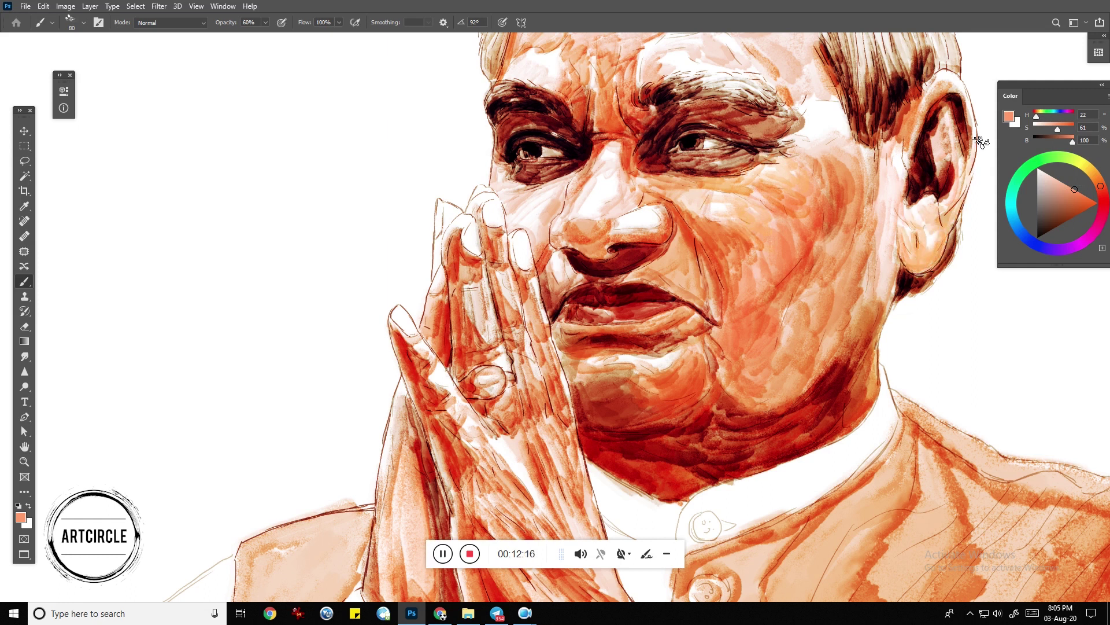
Shade the left side of the nose in dark red, deepen the under-jaw shadow, and grey the neck
{"action": "left_click", "coordinate": [543, 317], "text": "alt"}
{"action": "left_click_drag", "start_coordinate": [584, 174], "coordinate": [544, 247]}
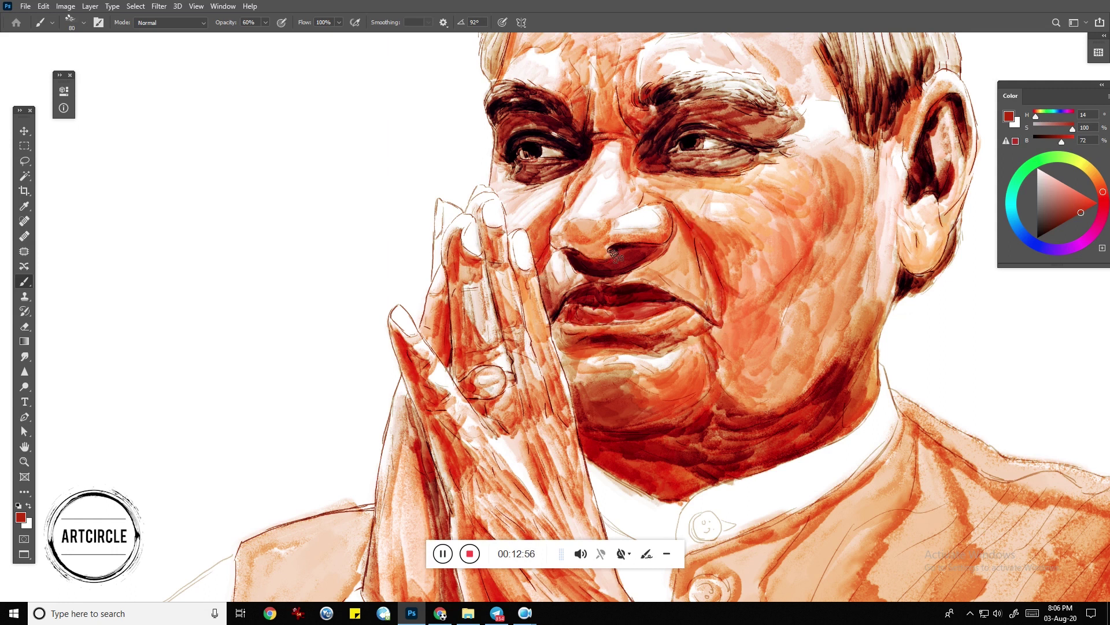
{"action": "left_click", "coordinate": [652, 211], "text": "alt"}
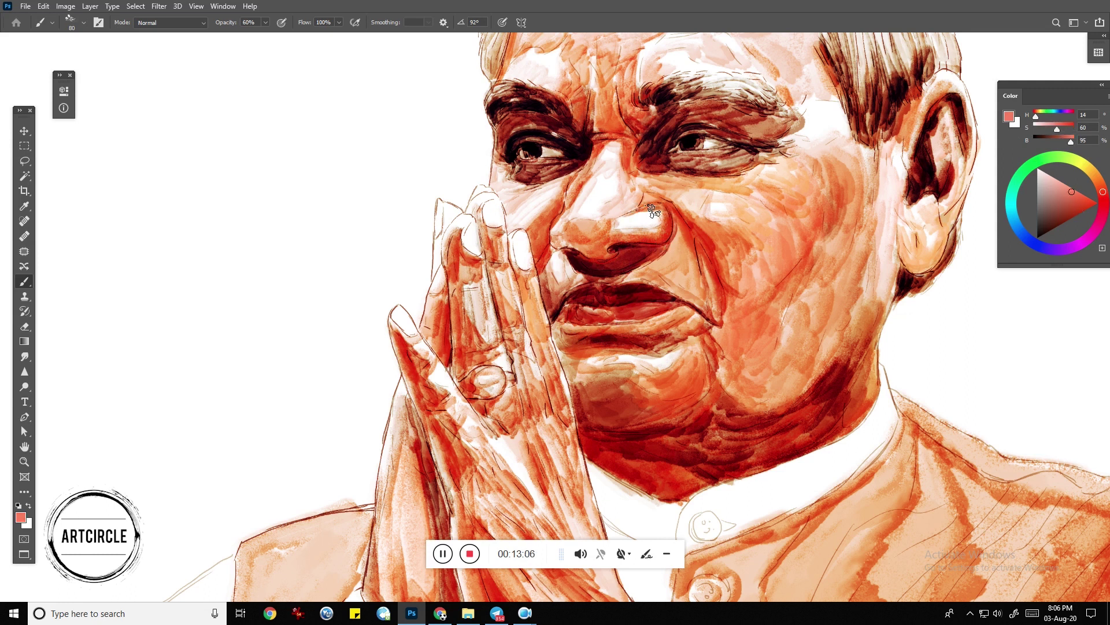
{"action": "left_click", "coordinate": [649, 211], "text": "alt"}
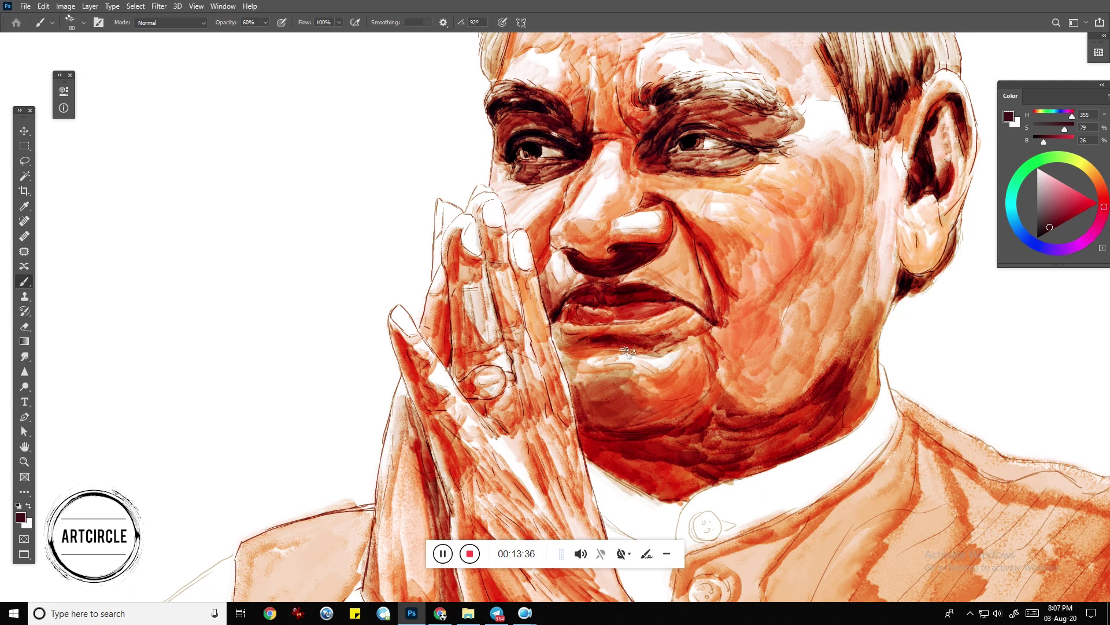
{"action": "mouse_move", "coordinate": [640, 438]}
{"action": "left_mouse_down"}
{"action": "mouse_move", "coordinate": [669, 421]}
{"action": "mouse_move", "coordinate": [612, 454]}
{"action": "mouse_move", "coordinate": [647, 497]}
{"action": "mouse_move", "coordinate": [669, 466]}
{"action": "mouse_move", "coordinate": [713, 450]}
{"action": "mouse_move", "coordinate": [758, 465]}
{"action": "mouse_move", "coordinate": [679, 357]}
{"action": "left_mouse_up"}
{"action": "left_click", "coordinate": [584, 370], "text": "alt"}
{"action": "mouse_move", "coordinate": [555, 359]}
{"action": "left_mouse_down"}
{"action": "mouse_move", "coordinate": [607, 399]}
{"action": "mouse_move", "coordinate": [617, 440]}
{"action": "mouse_move", "coordinate": [642, 422]}
{"action": "mouse_move", "coordinate": [665, 431]}
{"action": "mouse_move", "coordinate": [694, 416]}
{"action": "mouse_move", "coordinate": [671, 412]}
{"action": "mouse_move", "coordinate": [733, 379]}
{"action": "mouse_move", "coordinate": [766, 405]}
{"action": "mouse_move", "coordinate": [674, 422]}
{"action": "mouse_move", "coordinate": [619, 458]}
{"action": "left_mouse_up"}
At 40% opacity, shade the collar in cream and the neck below the chin in dark red
{"action": "key", "text": "4"}
{"action": "left_click", "coordinate": [734, 379], "text": "alt"}
{"action": "left_click", "coordinate": [675, 422], "text": "alt"}
{"action": "scroll", "coordinate": [632, 512], "scroll_direction": "down", "scroll_amount": 5}
{"action": "left_click", "coordinate": [619, 312], "text": "alt"}
{"action": "mouse_move", "coordinate": [590, 289]}
{"action": "left_mouse_down"}
{"action": "mouse_move", "coordinate": [633, 356]}
{"action": "mouse_move", "coordinate": [651, 352]}
{"action": "left_mouse_up"}
{"action": "mouse_move", "coordinate": [613, 318]}
{"action": "left_mouse_down"}
{"action": "mouse_move", "coordinate": [682, 347]}
{"action": "mouse_move", "coordinate": [752, 295]}
{"action": "mouse_move", "coordinate": [726, 366]}
{"action": "mouse_move", "coordinate": [746, 318]}
{"action": "mouse_move", "coordinate": [694, 405]}
{"action": "left_mouse_up"}
{"action": "scroll", "coordinate": [746, 318], "scroll_direction": "down", "scroll_amount": 3}
{"action": "scroll", "coordinate": [749, 308], "scroll_direction": "down", "scroll_amount": 2}
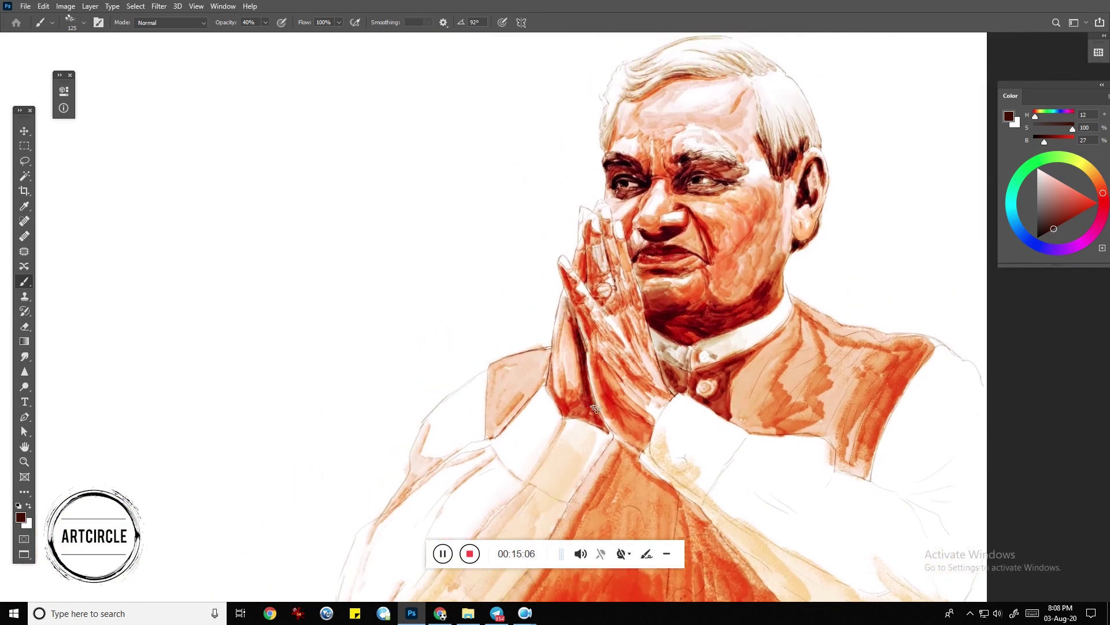
With a full-opacity, larger brush, paint dark red on the vest's left side and lower-right edge
{"action": "scroll", "coordinate": [522, 506], "scroll_direction": "down", "scroll_amount": 5}
{"action": "key", "text": "0"}
{"action": "key", "text": "bracketright"}
{"action": "key", "text": "bracketright"}
{"action": "key", "text": "bracketright"}
{"action": "mouse_move", "coordinate": [466, 461]}
{"action": "left_mouse_down"}
{"action": "mouse_move", "coordinate": [518, 372]}
{"action": "mouse_move", "coordinate": [561, 424]}
{"action": "mouse_move", "coordinate": [643, 347]}
{"action": "mouse_move", "coordinate": [674, 293]}
{"action": "mouse_move", "coordinate": [675, 347]}
{"action": "mouse_move", "coordinate": [702, 378]}
{"action": "mouse_move", "coordinate": [694, 307]}
{"action": "mouse_move", "coordinate": [734, 426]}
{"action": "mouse_move", "coordinate": [759, 433]}
{"action": "mouse_move", "coordinate": [769, 469]}
{"action": "mouse_move", "coordinate": [691, 496]}
{"action": "left_mouse_up"}
{"action": "mouse_move", "coordinate": [746, 376]}
{"action": "left_mouse_down"}
{"action": "mouse_move", "coordinate": [856, 457]}
{"action": "mouse_move", "coordinate": [811, 531]}
{"action": "mouse_move", "coordinate": [804, 447]}
{"action": "left_mouse_up"}
{"action": "left_click_drag", "start_coordinate": [879, 497], "coordinate": [886, 491]}
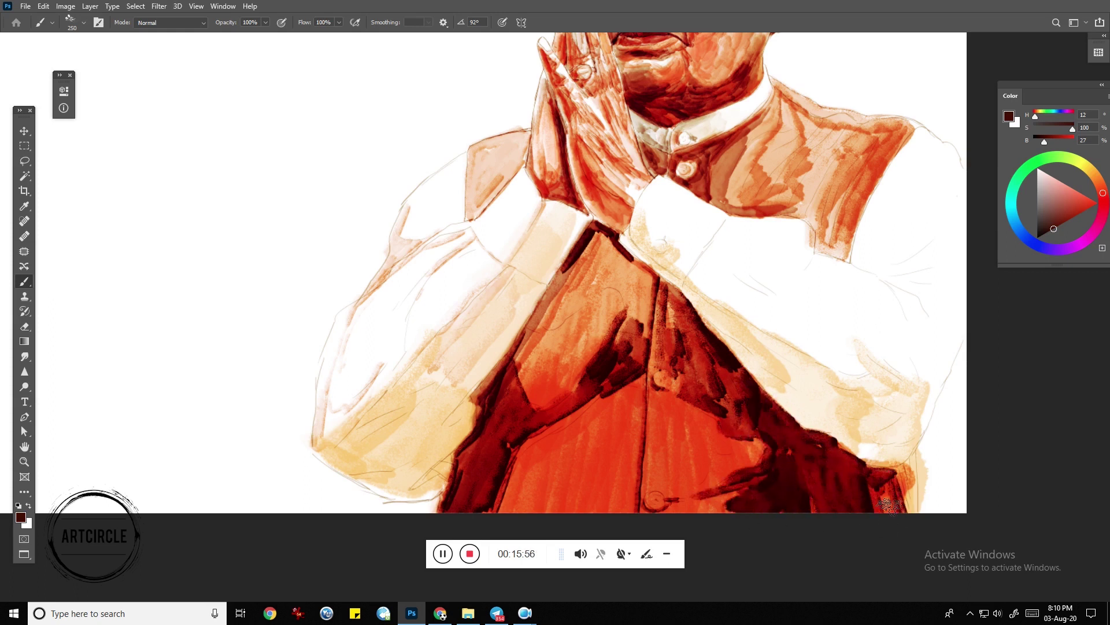
{"action": "mouse_move", "coordinate": [898, 542]}
{"action": "left_mouse_down"}
{"action": "mouse_move", "coordinate": [922, 516]}
{"action": "mouse_move", "coordinate": [884, 503]}
{"action": "left_mouse_up"}
Brush large dark shadows over the upper and lower left side of the vest
{"action": "mouse_move", "coordinate": [657, 298]}
{"action": "left_mouse_down"}
{"action": "mouse_move", "coordinate": [567, 347]}
{"action": "mouse_move", "coordinate": [466, 508]}
{"action": "left_mouse_up"}
{"action": "mouse_move", "coordinate": [578, 278]}
{"action": "left_mouse_down"}
{"action": "mouse_move", "coordinate": [543, 338]}
{"action": "mouse_move", "coordinate": [601, 254]}
{"action": "left_mouse_up"}
{"action": "left_click_drag", "start_coordinate": [578, 324], "coordinate": [659, 272]}
{"action": "left_click_drag", "start_coordinate": [602, 462], "coordinate": [520, 508]}
{"action": "mouse_move", "coordinate": [509, 462]}
{"action": "left_mouse_down"}
{"action": "mouse_move", "coordinate": [558, 519]}
{"action": "mouse_move", "coordinate": [631, 457]}
{"action": "mouse_move", "coordinate": [639, 409]}
{"action": "mouse_move", "coordinate": [663, 490]}
{"action": "mouse_move", "coordinate": [688, 429]}
{"action": "mouse_move", "coordinate": [719, 454]}
{"action": "mouse_move", "coordinate": [701, 454]}
{"action": "left_mouse_up"}
Paint red on both vest shoulders and brighter red on the central vest, then zoom out
{"action": "scroll", "coordinate": [740, 405], "scroll_direction": "up", "scroll_amount": 3}
{"action": "mouse_move", "coordinate": [776, 367]}
{"action": "left_mouse_down"}
{"action": "mouse_move", "coordinate": [814, 341]}
{"action": "mouse_move", "coordinate": [793, 382]}
{"action": "mouse_move", "coordinate": [682, 347]}
{"action": "mouse_move", "coordinate": [733, 267]}
{"action": "mouse_move", "coordinate": [792, 267]}
{"action": "mouse_move", "coordinate": [694, 242]}
{"action": "mouse_move", "coordinate": [683, 324]}
{"action": "left_mouse_up"}
{"action": "mouse_move", "coordinate": [439, 289]}
{"action": "left_mouse_down"}
{"action": "mouse_move", "coordinate": [485, 266]}
{"action": "mouse_move", "coordinate": [434, 329]}
{"action": "mouse_move", "coordinate": [463, 272]}
{"action": "left_mouse_up"}
{"action": "left_click", "coordinate": [539, 393], "text": "alt"}
{"action": "mouse_move", "coordinate": [538, 399]}
{"action": "left_mouse_down"}
{"action": "mouse_move", "coordinate": [579, 376]}
{"action": "mouse_move", "coordinate": [527, 421]}
{"action": "mouse_move", "coordinate": [540, 454]}
{"action": "mouse_move", "coordinate": [612, 443]}
{"action": "left_mouse_up"}
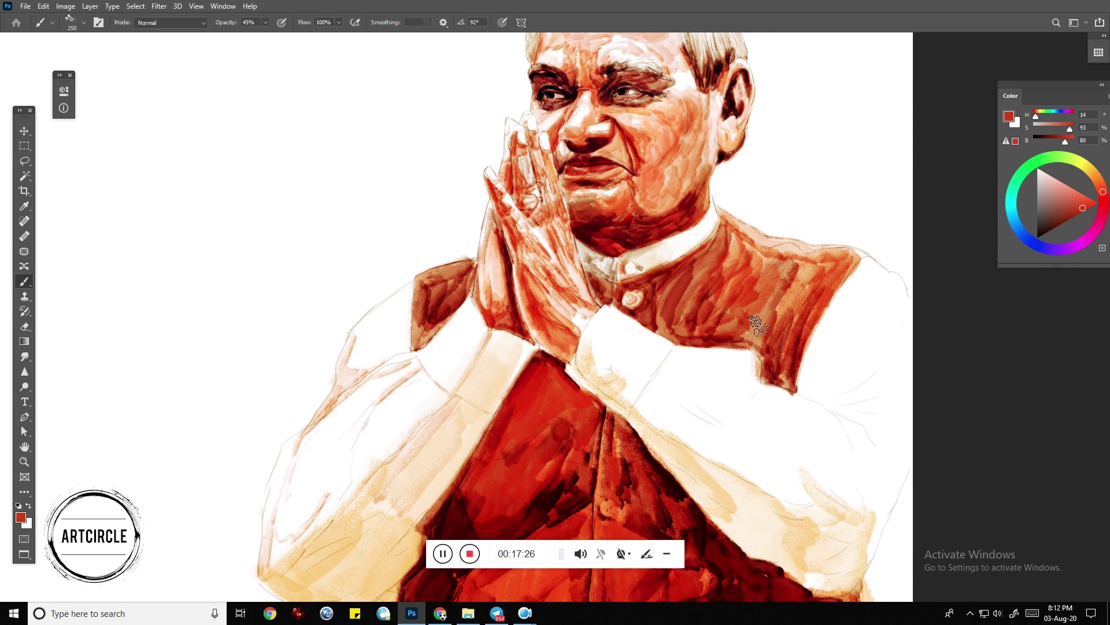
{"action": "key", "text": "ctrl+minus"}
{"action": "key", "text": "ctrl+minus"}
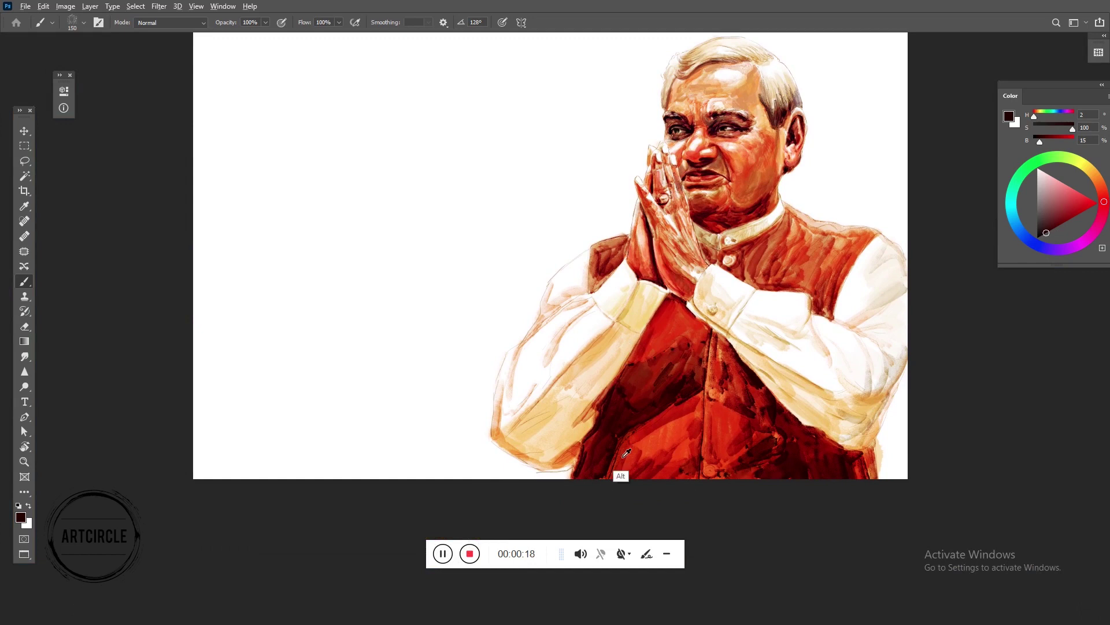
Sample dark maroon and darken the vest's centre and lower part up to the chest
{"action": "left_click", "coordinate": [626, 453], "text": "alt"}
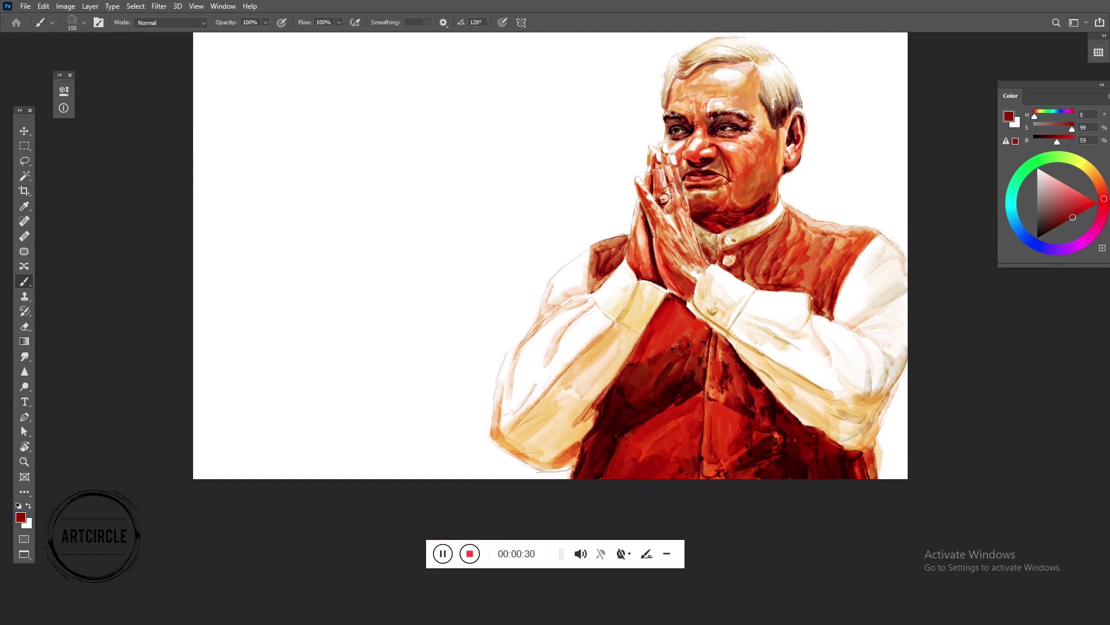
{"action": "left_click", "coordinate": [693, 376], "text": "alt"}
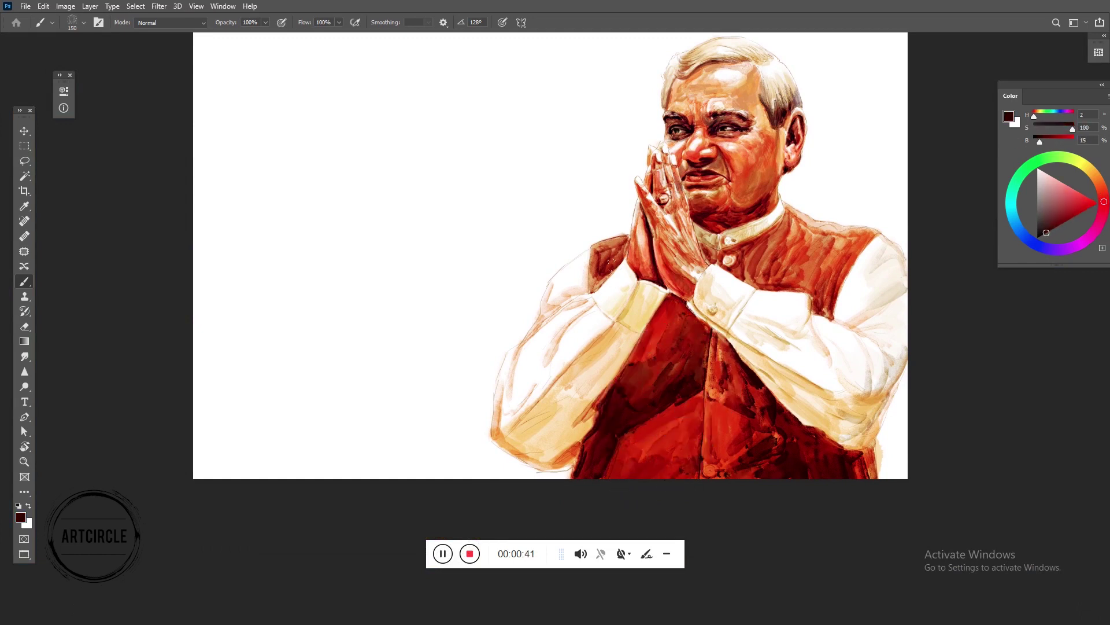
{"action": "left_click", "coordinate": [761, 253], "text": "alt"}
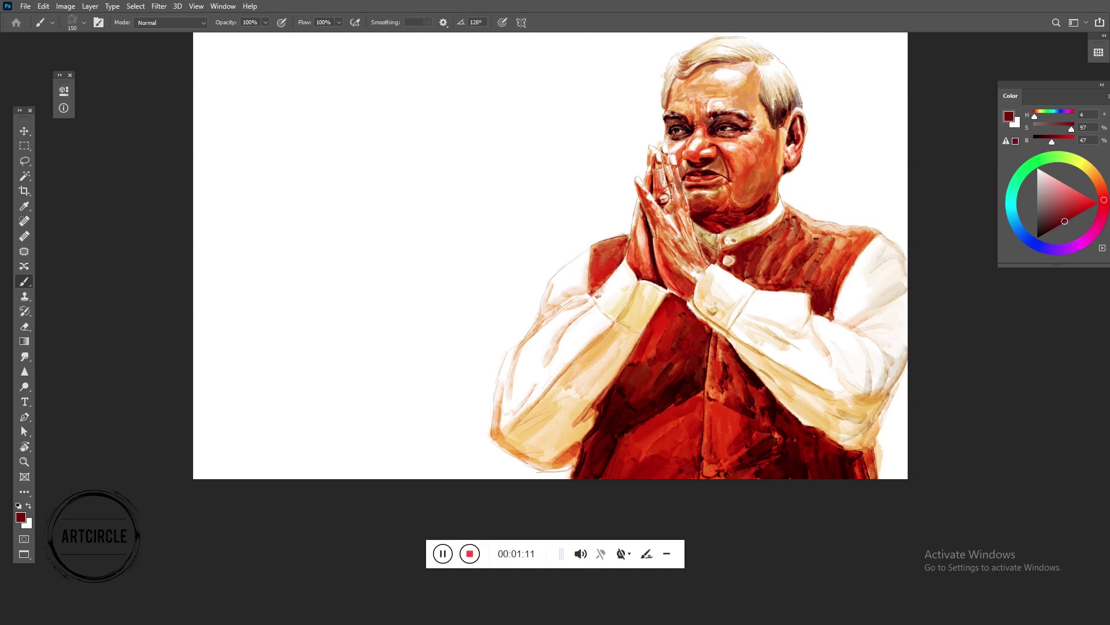
{"action": "mouse_move", "coordinate": [657, 372]}
{"action": "left_mouse_down"}
{"action": "mouse_move", "coordinate": [639, 416]}
{"action": "mouse_move", "coordinate": [671, 347]}
{"action": "mouse_move", "coordinate": [697, 327]}
{"action": "left_mouse_up"}
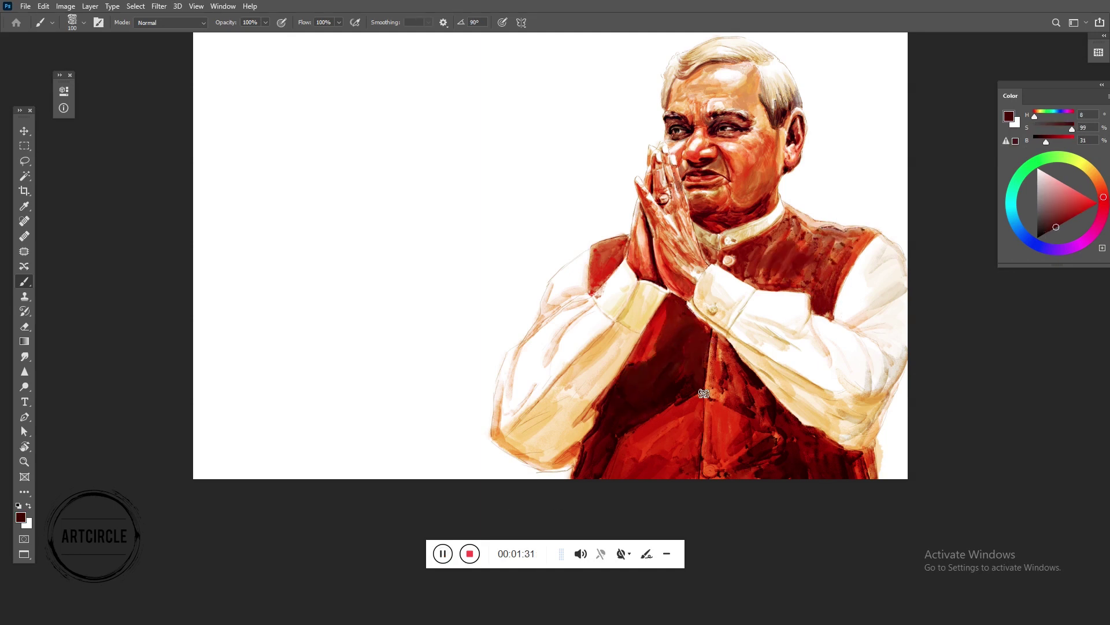
{"action": "mouse_move", "coordinate": [684, 409]}
{"action": "left_mouse_down"}
{"action": "mouse_move", "coordinate": [689, 471]}
{"action": "mouse_move", "coordinate": [627, 481]}
{"action": "mouse_move", "coordinate": [642, 431]}
{"action": "mouse_move", "coordinate": [604, 465]}
{"action": "left_mouse_up"}
{"action": "left_click_drag", "start_coordinate": [627, 408], "coordinate": [673, 337]}
Add deeper red strokes on the lower and right vest with a smaller brush
{"action": "mouse_move", "coordinate": [731, 420]}
{"action": "left_mouse_down"}
{"action": "mouse_move", "coordinate": [744, 384]}
{"action": "mouse_move", "coordinate": [764, 404]}
{"action": "mouse_move", "coordinate": [736, 424]}
{"action": "mouse_move", "coordinate": [778, 459]}
{"action": "left_mouse_up"}
{"action": "left_click", "coordinate": [744, 384], "text": "alt"}
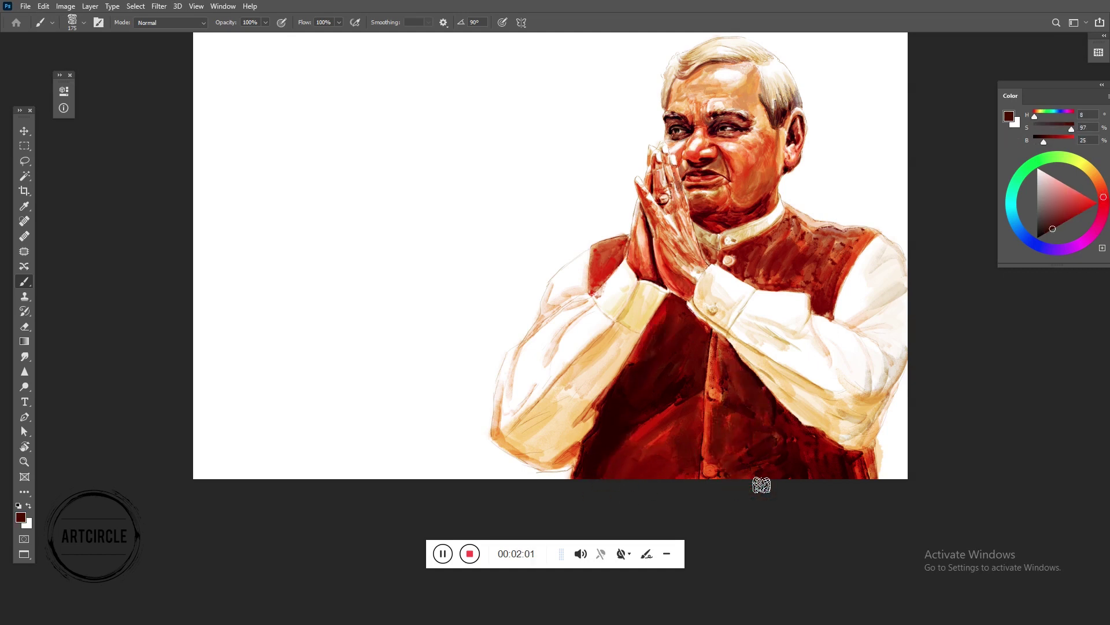
{"action": "left_click", "coordinate": [821, 456], "text": "alt"}
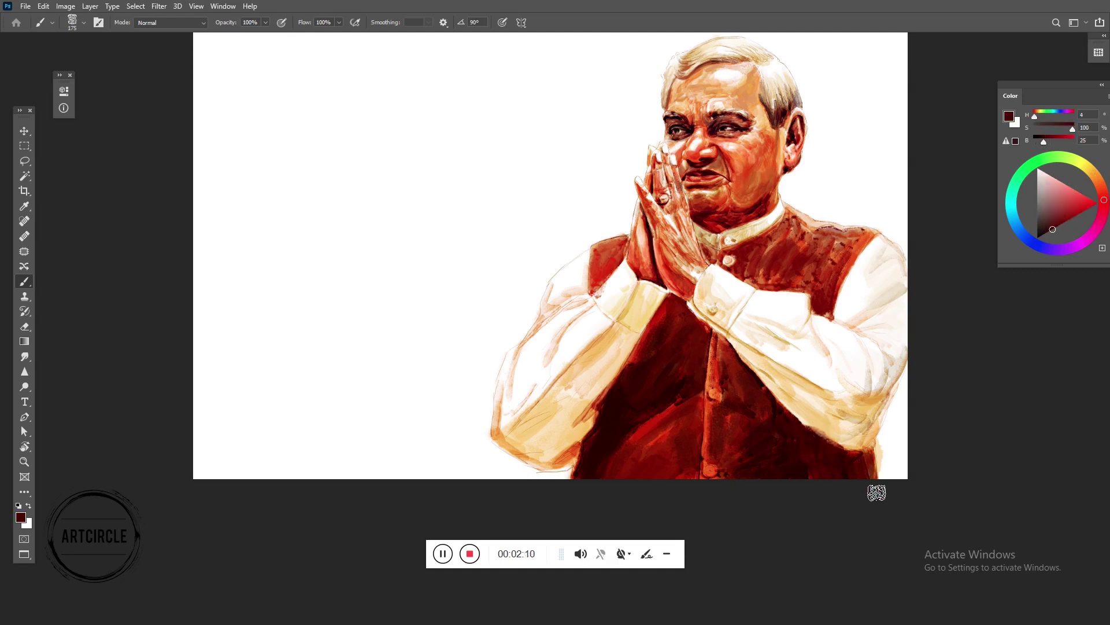
{"action": "key", "text": "bracketleft"}
{"action": "key", "text": "bracketleft"}
{"action": "key", "text": "bracketleft"}
{"action": "left_click_drag", "start_coordinate": [832, 290], "coordinate": [809, 263]}
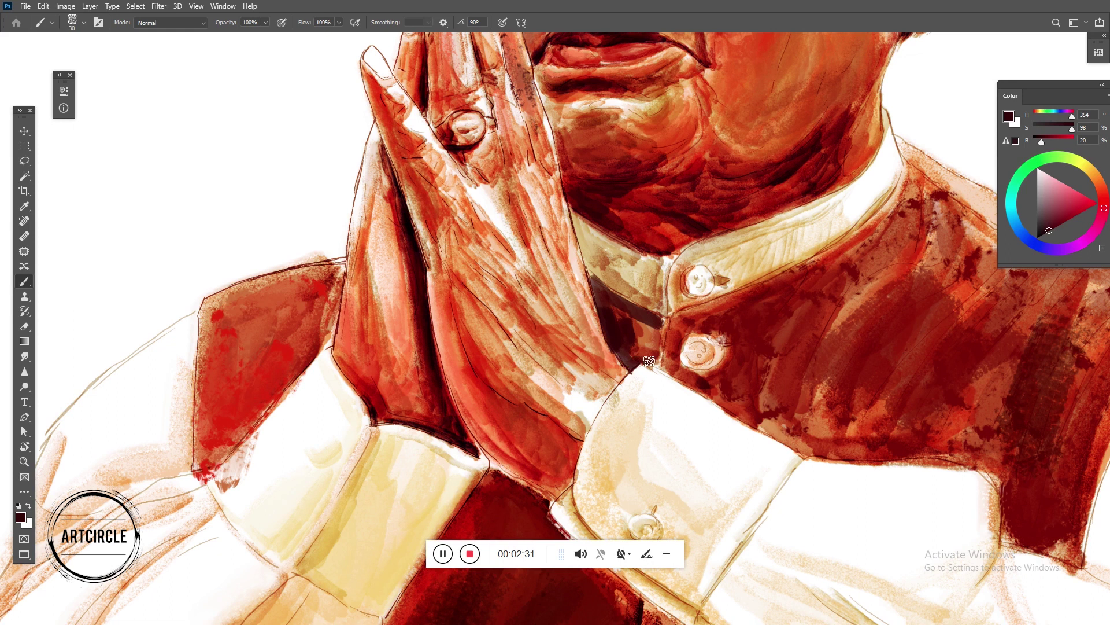
Deepen the shadow under the collar and lay dark red strokes across the right and upper jacket
{"action": "left_click_drag", "start_coordinate": [649, 362], "coordinate": [636, 328]}
{"action": "mouse_move", "coordinate": [710, 335]}
{"action": "left_mouse_down"}
{"action": "mouse_move", "coordinate": [688, 315]}
{"action": "mouse_move", "coordinate": [798, 271]}
{"action": "mouse_move", "coordinate": [894, 191]}
{"action": "mouse_move", "coordinate": [792, 302]}
{"action": "mouse_move", "coordinate": [726, 340]}
{"action": "mouse_move", "coordinate": [820, 330]}
{"action": "mouse_move", "coordinate": [836, 307]}
{"action": "mouse_move", "coordinate": [858, 336]}
{"action": "mouse_move", "coordinate": [810, 374]}
{"action": "mouse_move", "coordinate": [798, 433]}
{"action": "mouse_move", "coordinate": [910, 322]}
{"action": "mouse_move", "coordinate": [1015, 487]}
{"action": "left_mouse_up"}
{"action": "left_click", "coordinate": [798, 434], "text": "alt"}
{"action": "left_click_drag", "start_coordinate": [1045, 438], "coordinate": [1070, 323]}
{"action": "left_click_drag", "start_coordinate": [1092, 428], "coordinate": [851, 385]}
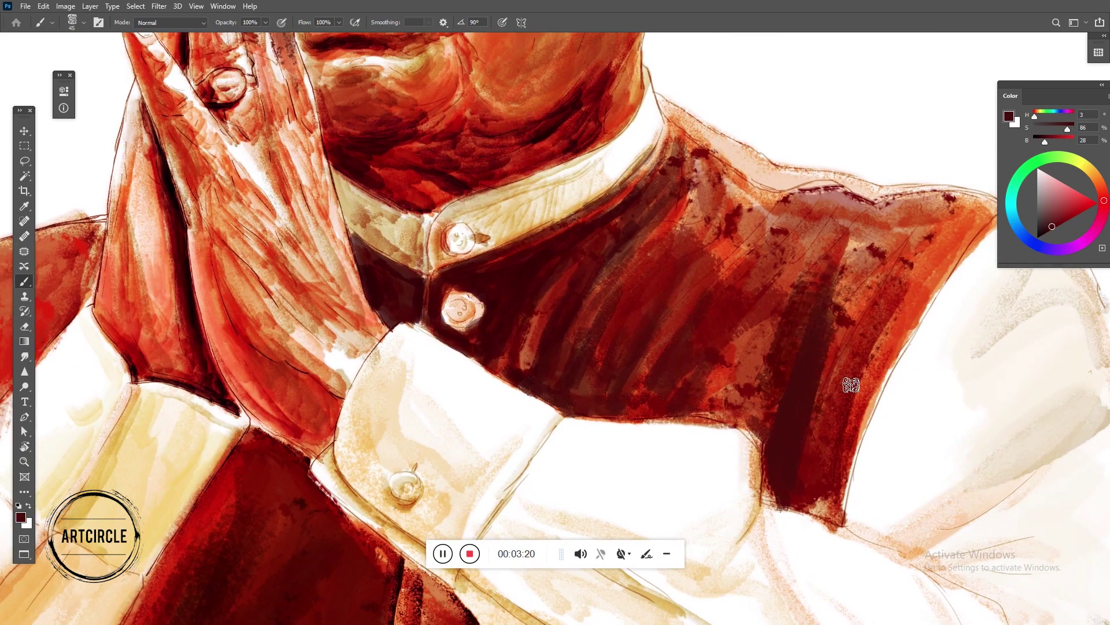
{"action": "left_click_drag", "start_coordinate": [944, 292], "coordinate": [841, 470]}
{"action": "mouse_move", "coordinate": [782, 503]}
{"action": "left_mouse_down"}
{"action": "mouse_move", "coordinate": [856, 330]}
{"action": "mouse_move", "coordinate": [723, 388]}
{"action": "left_mouse_up"}
{"action": "mouse_move", "coordinate": [867, 272]}
{"action": "left_mouse_down"}
{"action": "mouse_move", "coordinate": [718, 509]}
{"action": "mouse_move", "coordinate": [774, 344]}
{"action": "mouse_move", "coordinate": [746, 281]}
{"action": "mouse_move", "coordinate": [688, 324]}
{"action": "left_mouse_up"}
{"action": "mouse_move", "coordinate": [706, 255]}
{"action": "left_mouse_down"}
{"action": "mouse_move", "coordinate": [618, 316]}
{"action": "mouse_move", "coordinate": [606, 240]}
{"action": "mouse_move", "coordinate": [578, 347]}
{"action": "left_mouse_up"}
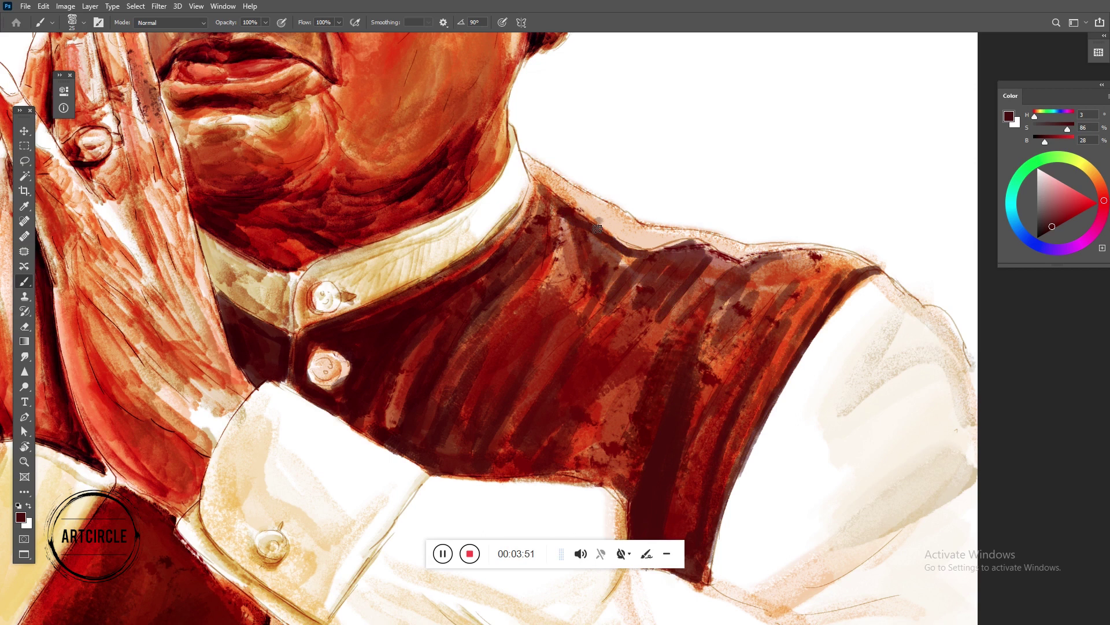
Paint red along the shoulder edge and pinkish-red highlights near the buttons and right shoulder
{"action": "left_click", "coordinate": [585, 377], "text": "alt"}
{"action": "left_click_drag", "start_coordinate": [579, 205], "coordinate": [535, 167]}
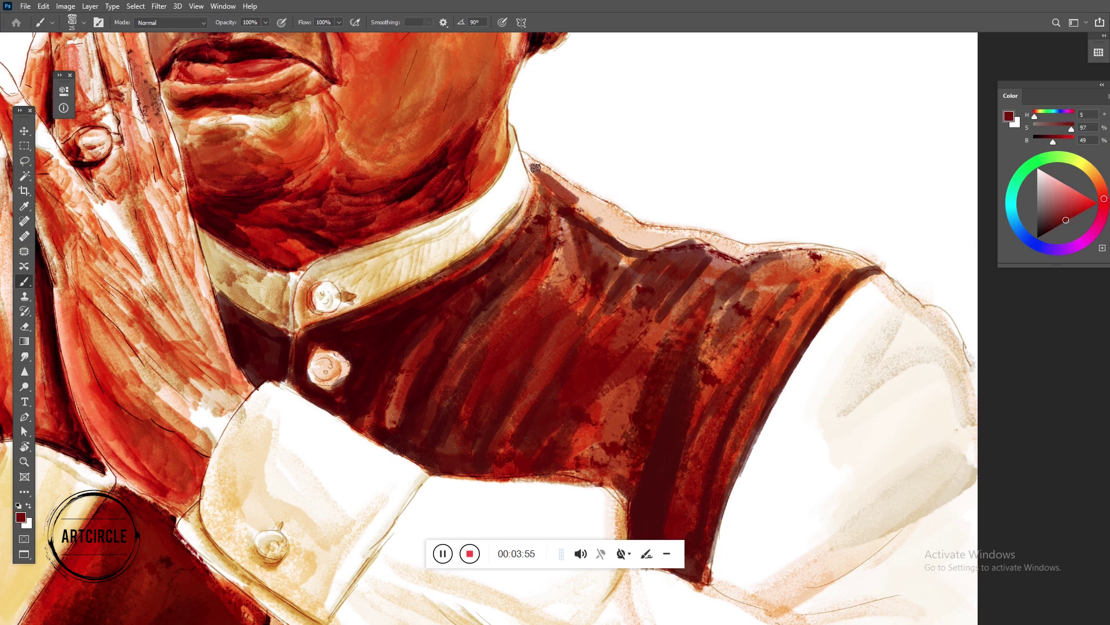
{"action": "left_click_drag", "start_coordinate": [619, 231], "coordinate": [695, 239]}
{"action": "left_click_drag", "start_coordinate": [772, 255], "coordinate": [861, 264]}
{"action": "left_click", "coordinate": [627, 240], "text": "alt"}
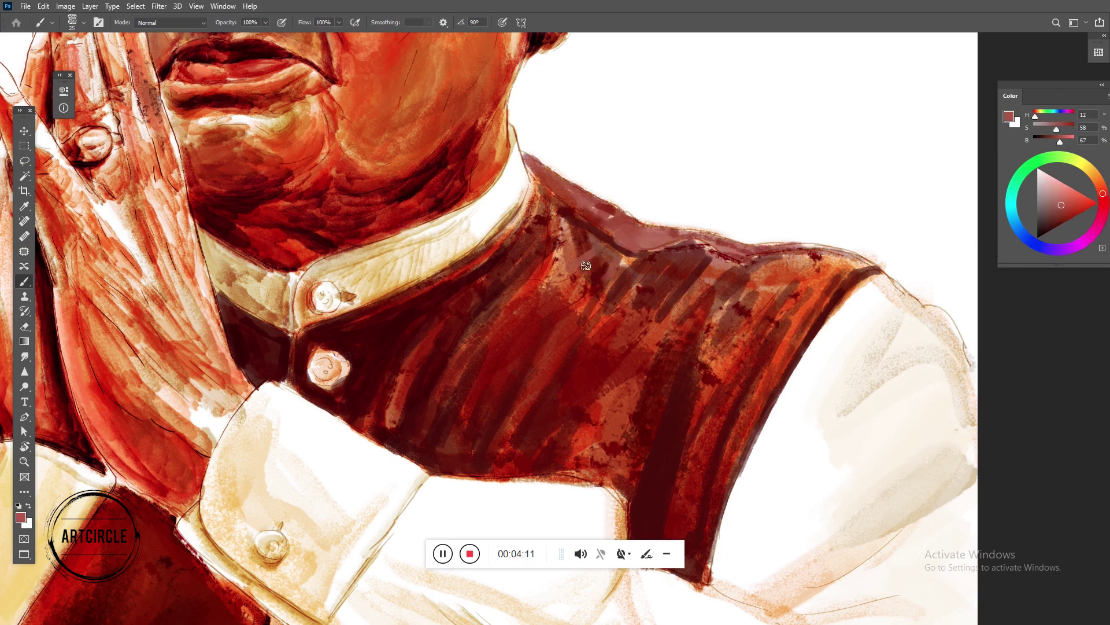
{"action": "left_click_drag", "start_coordinate": [565, 261], "coordinate": [384, 426]}
{"action": "mouse_move", "coordinate": [596, 338]}
{"action": "left_mouse_down"}
{"action": "mouse_move", "coordinate": [681, 287]}
{"action": "mouse_move", "coordinate": [715, 348]}
{"action": "mouse_move", "coordinate": [821, 275]}
{"action": "mouse_move", "coordinate": [692, 281]}
{"action": "mouse_move", "coordinate": [660, 362]}
{"action": "mouse_move", "coordinate": [817, 268]}
{"action": "mouse_move", "coordinate": [799, 312]}
{"action": "left_mouse_up"}
{"action": "key", "text": "ctrl+minus"}
{"action": "left_click", "coordinate": [546, 362], "text": "alt"}
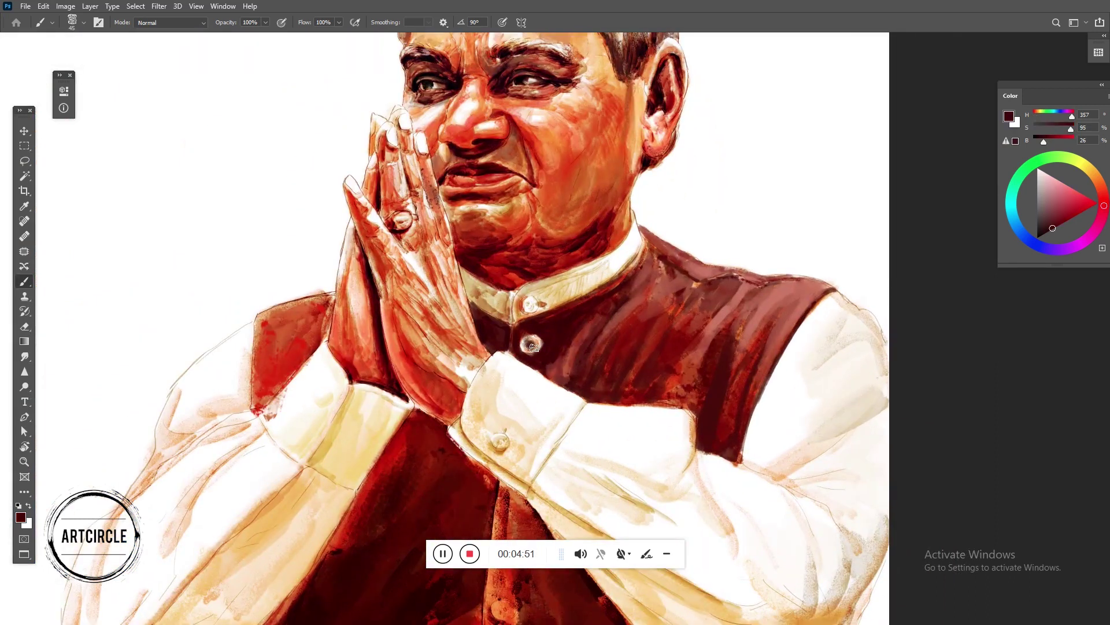
{"action": "left_click", "coordinate": [531, 344], "text": "alt"}
{"action": "left_click", "coordinate": [510, 305], "text": "alt"}
{"action": "left_click_drag", "start_coordinate": [499, 296], "coordinate": [594, 444]}
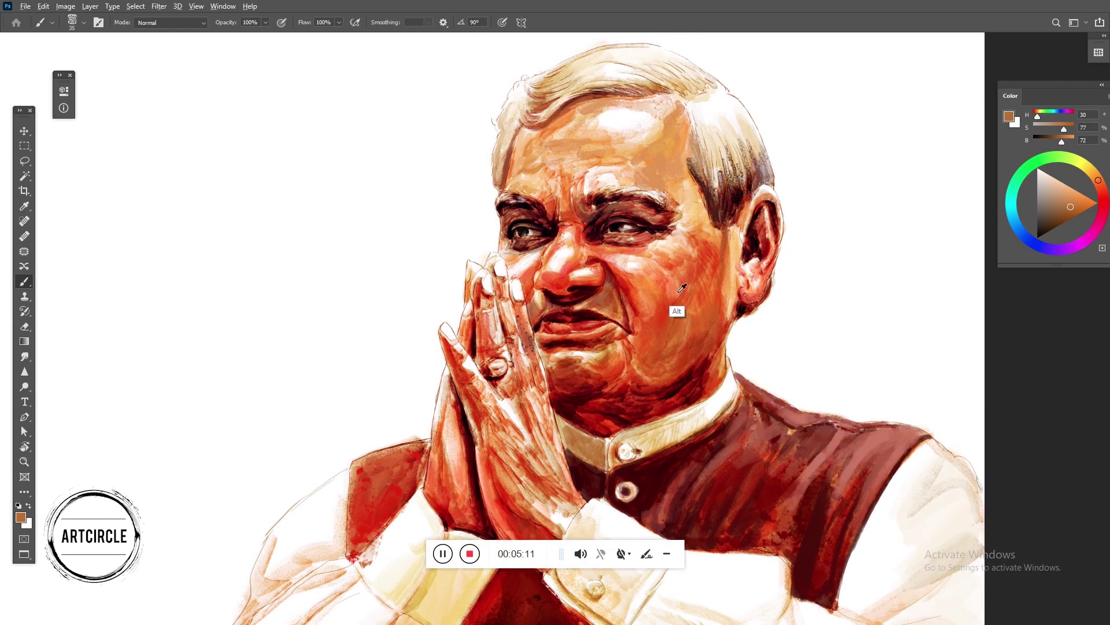
{"action": "left_click", "coordinate": [699, 333], "text": "alt"}
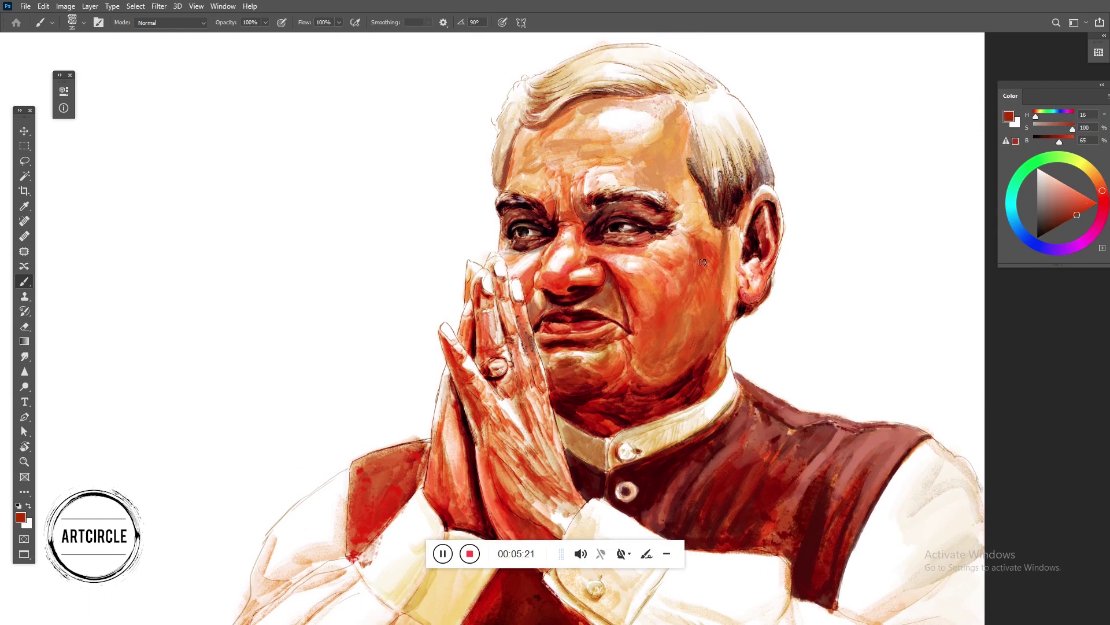
{"action": "left_click", "coordinate": [680, 392], "text": "alt"}
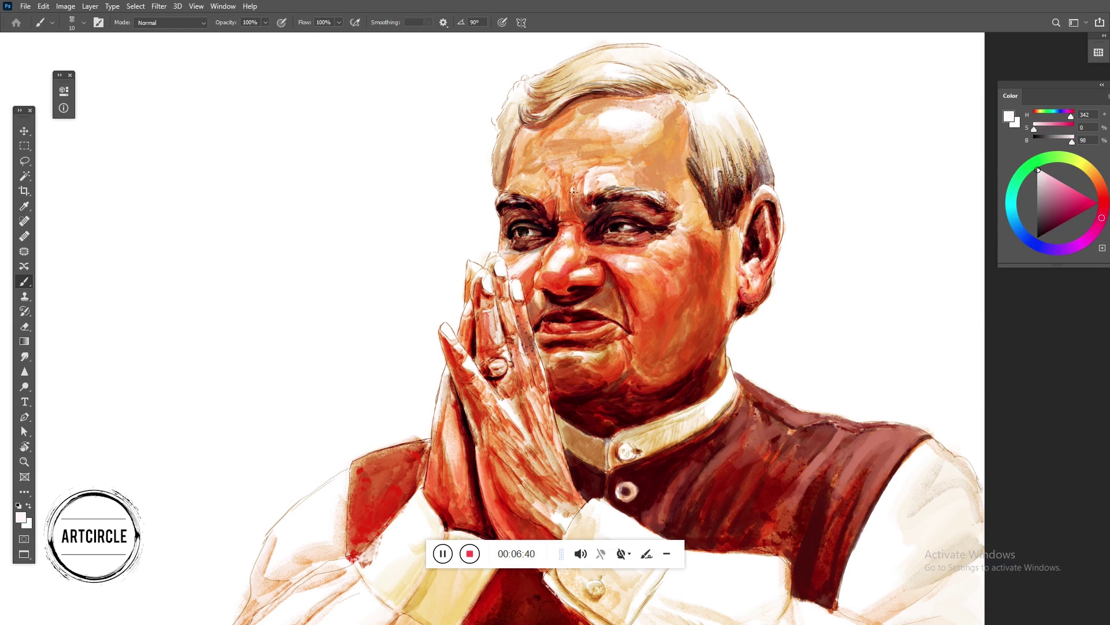
{"action": "left_click", "coordinate": [610, 190], "text": "alt"}
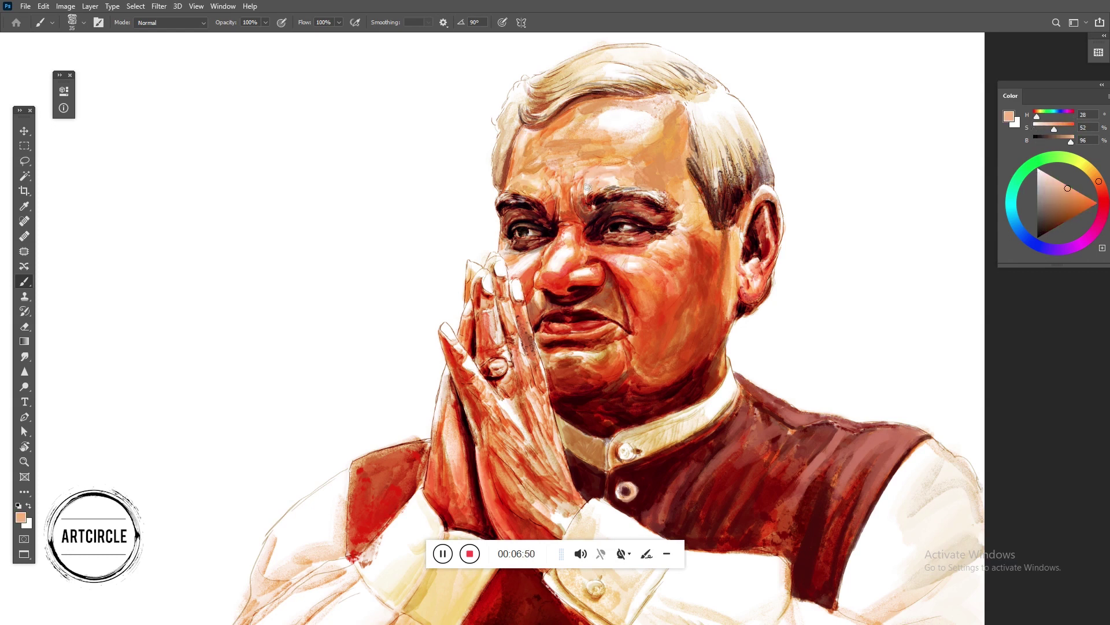
{"action": "left_click", "coordinate": [1092, 206]}
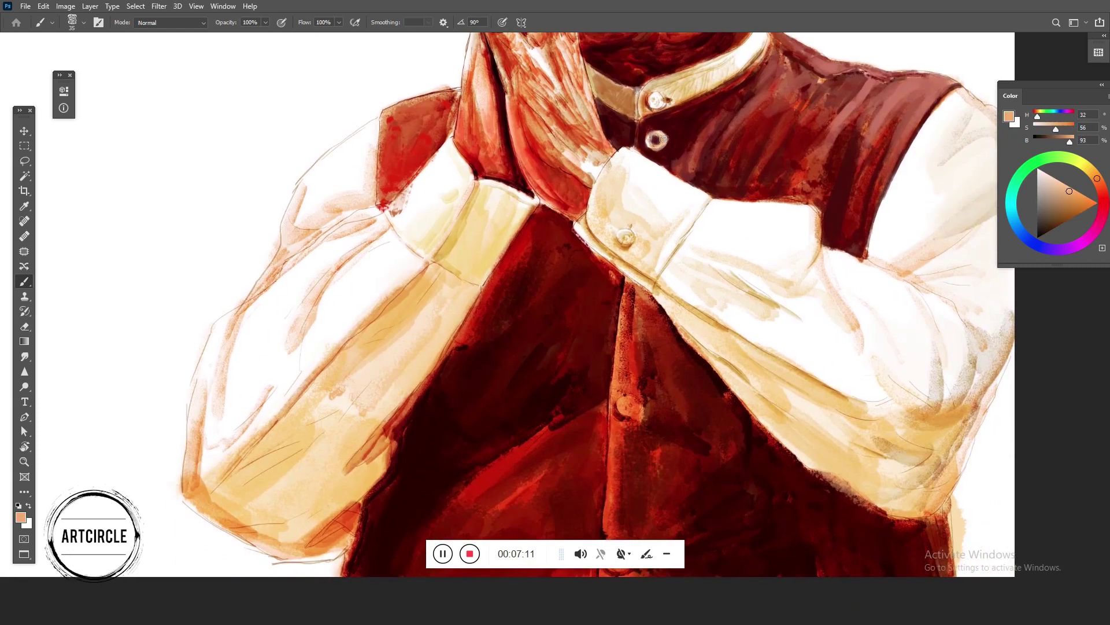
With a larger brush, darken the vest around the buttons and its lower right in dark red
{"action": "scroll", "coordinate": [628, 411], "scroll_direction": "down", "scroll_amount": 3}
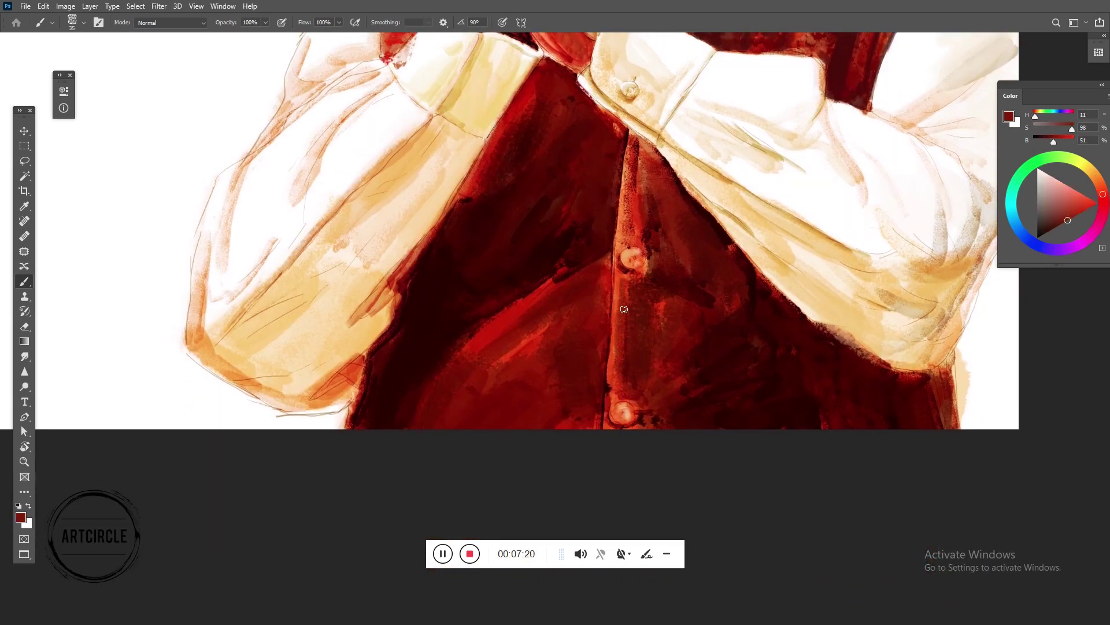
{"action": "left_click", "coordinate": [591, 259], "text": "alt"}
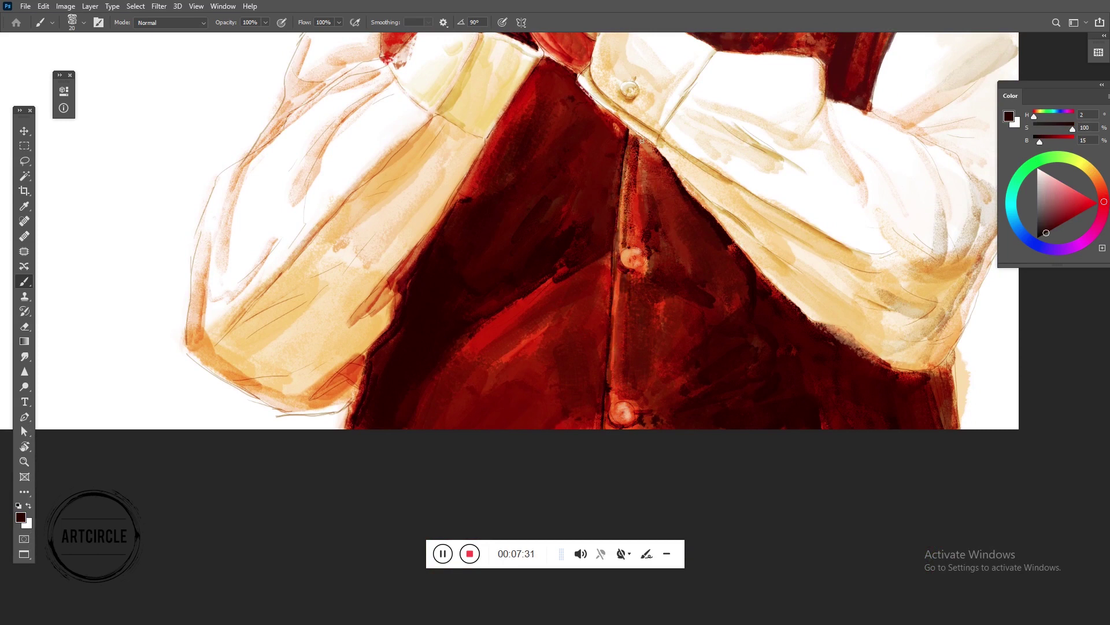
{"action": "left_click", "coordinate": [668, 180], "text": "alt"}
{"action": "left_click", "coordinate": [753, 269], "text": "alt"}
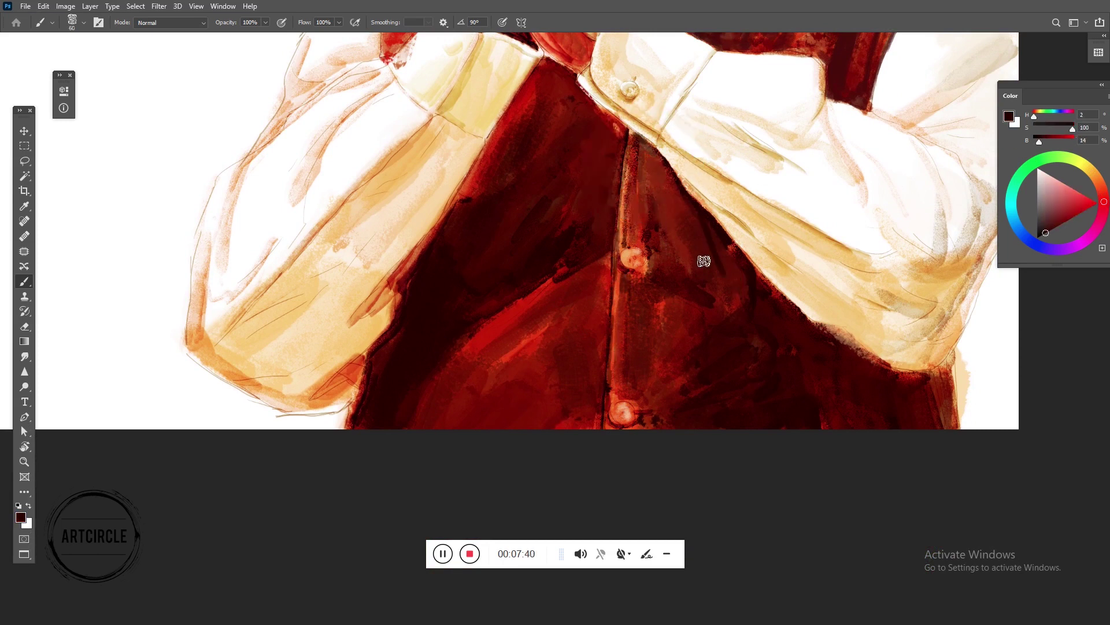
{"action": "key", "text": "bracketright"}
{"action": "key", "text": "bracketright"}
{"action": "key", "text": "bracketright"}
{"action": "left_click_drag", "start_coordinate": [666, 231], "coordinate": [660, 440]}
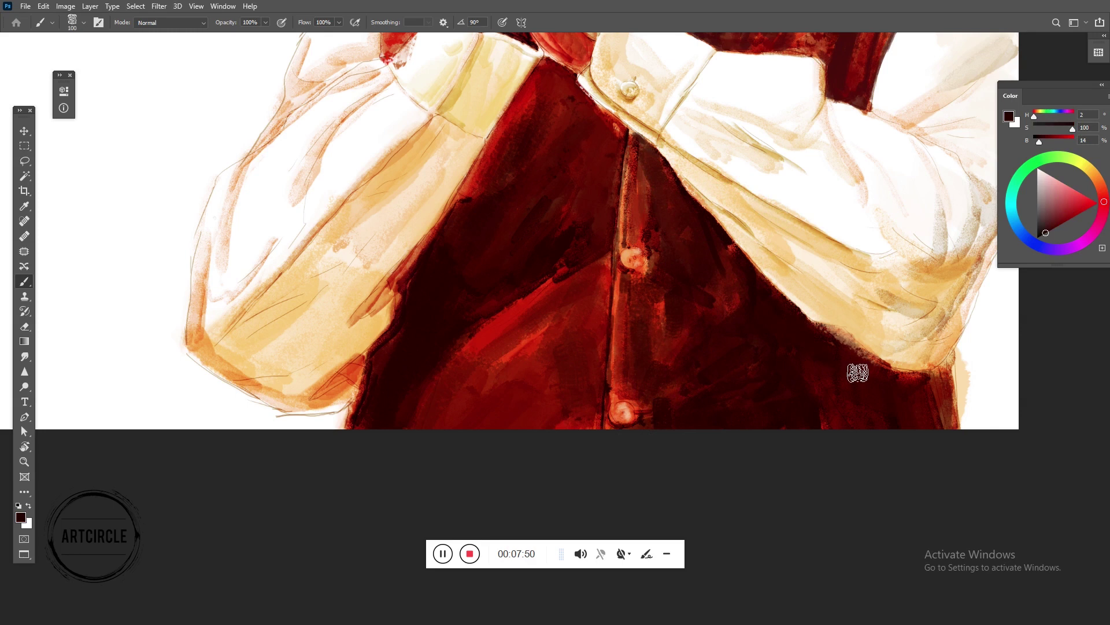
{"action": "left_click_drag", "start_coordinate": [856, 358], "coordinate": [942, 428]}
Shade the left sleeve with sampled orange and light orange strokes
{"action": "mouse_move", "coordinate": [314, 397]}
{"action": "left_mouse_down"}
{"action": "mouse_move", "coordinate": [249, 324]}
{"action": "mouse_move", "coordinate": [332, 240]}
{"action": "left_mouse_up"}
{"action": "left_click", "coordinate": [199, 365], "text": "alt"}
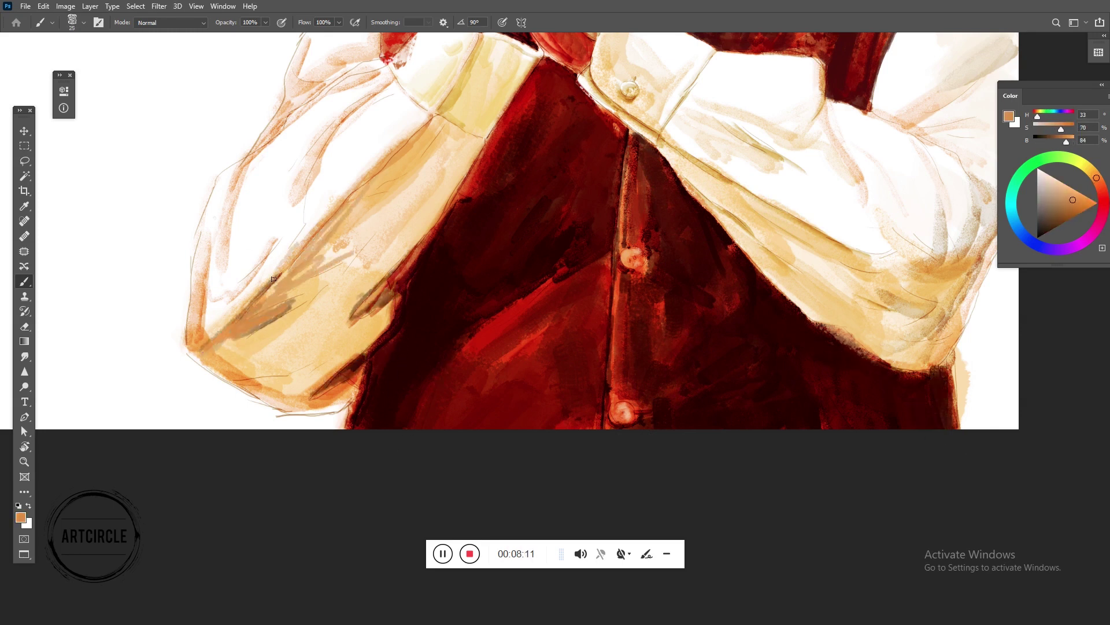
{"action": "left_click", "coordinate": [306, 224], "text": "alt"}
{"action": "left_click", "coordinate": [342, 221], "text": "alt"}
{"action": "left_click_drag", "start_coordinate": [376, 193], "coordinate": [402, 187]}
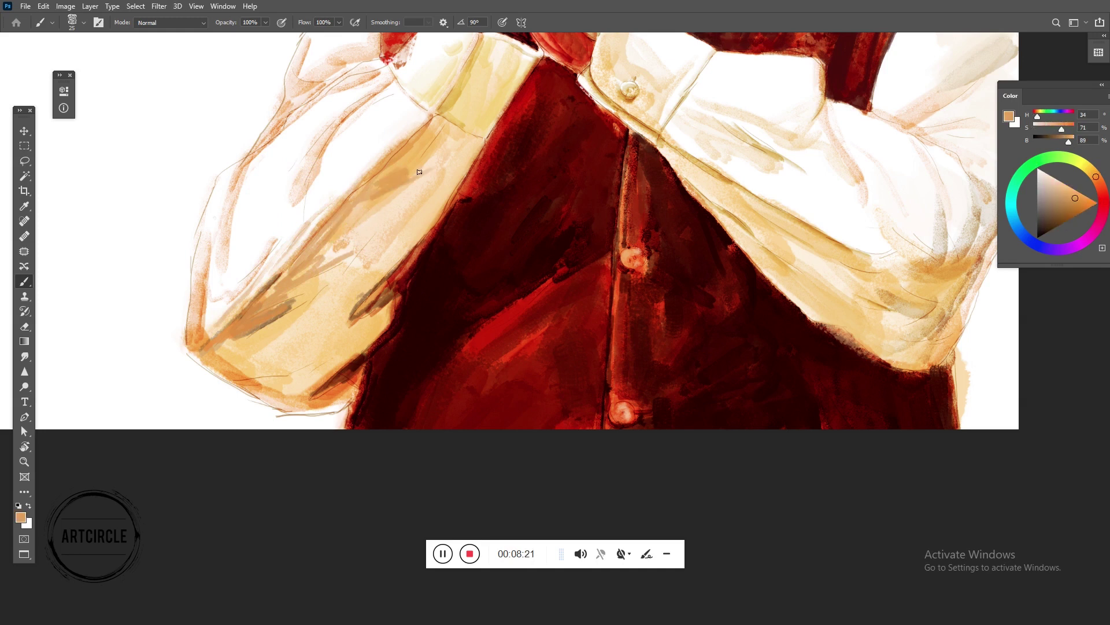
{"action": "mouse_move", "coordinate": [469, 152]}
{"action": "left_mouse_down"}
{"action": "mouse_move", "coordinate": [349, 330]}
{"action": "mouse_move", "coordinate": [307, 337]}
{"action": "mouse_move", "coordinate": [292, 411]}
{"action": "left_mouse_up"}
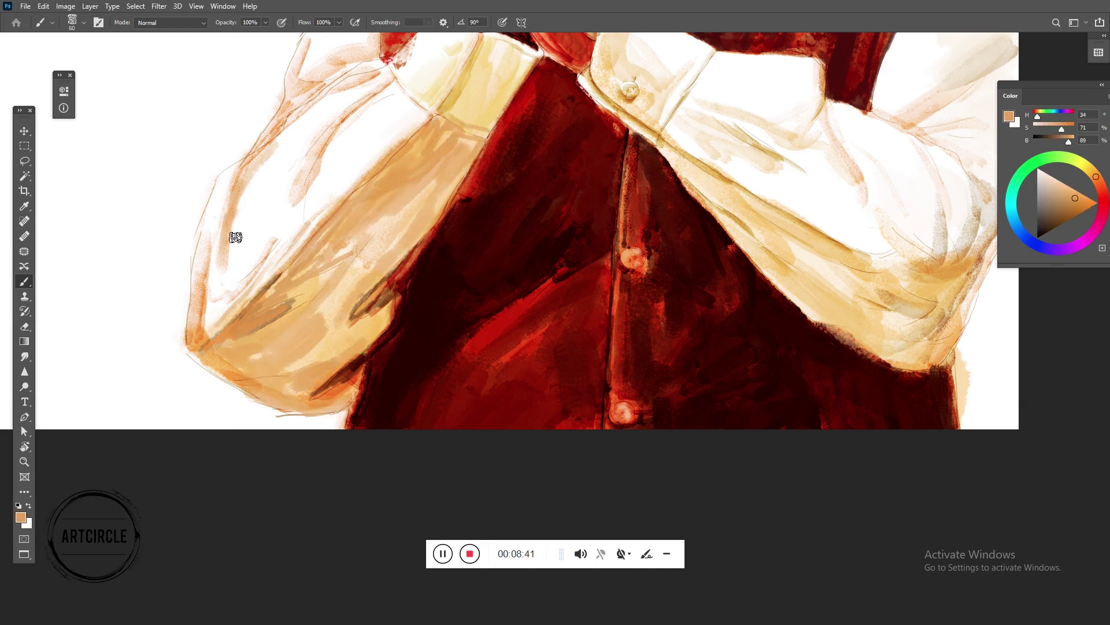
{"action": "key", "text": "e"}
{"action": "scroll", "coordinate": [436, 237], "scroll_direction": "down", "scroll_amount": 1}
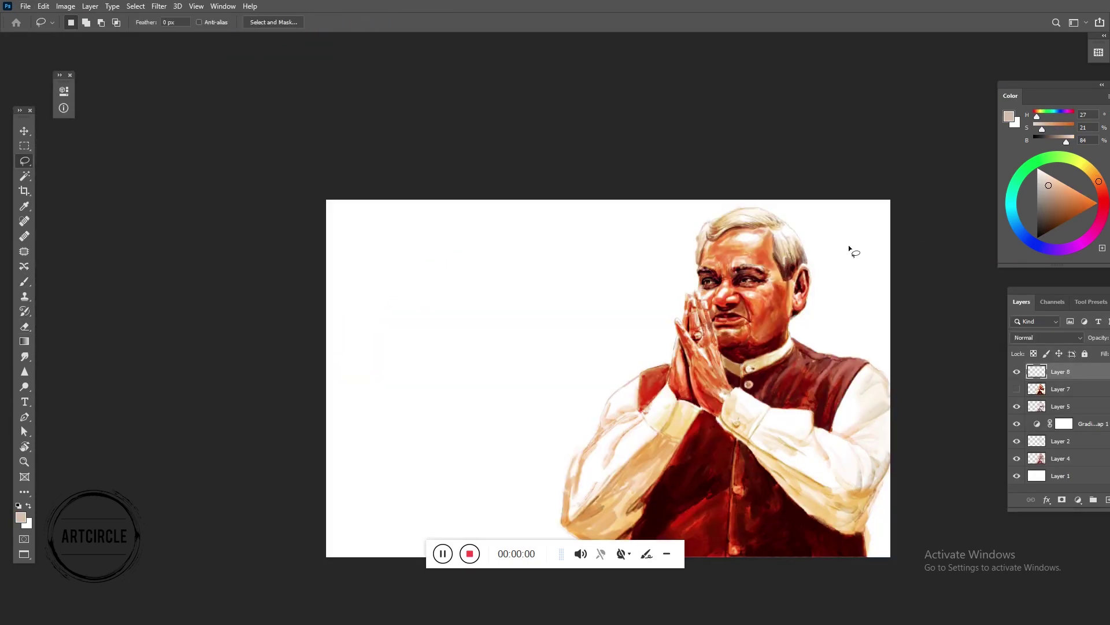
Darken a finger edge in dark red and paint bright red over the fingers down to the palm
{"action": "scroll", "coordinate": [781, 294], "scroll_direction": "up", "scroll_amount": 5}
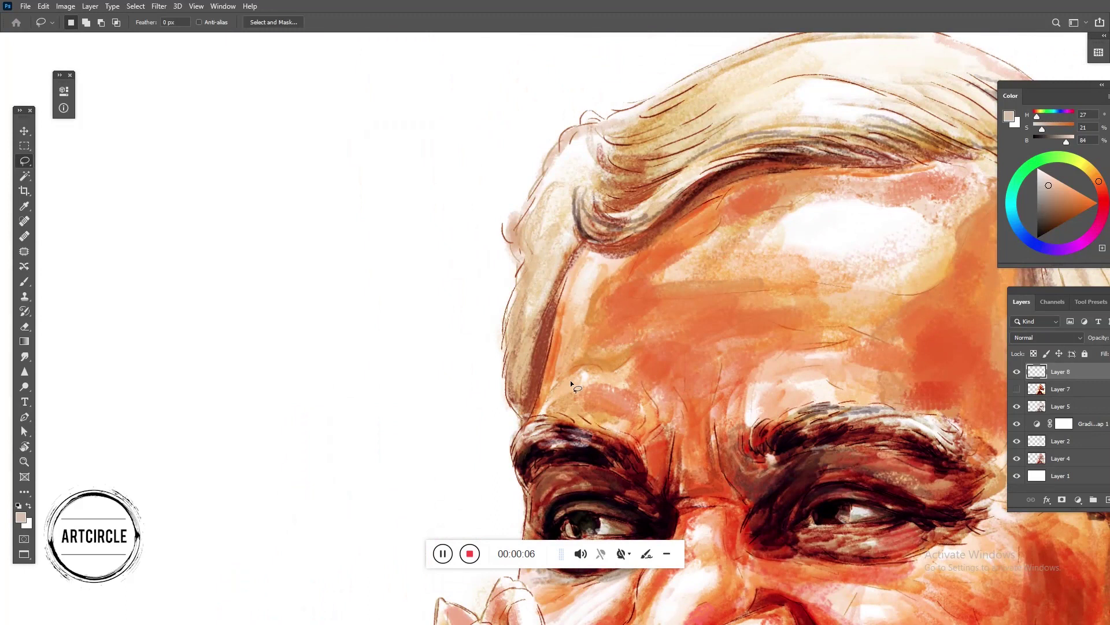
{"action": "key", "text": "b"}
{"action": "left_click", "coordinate": [545, 338], "text": "alt"}
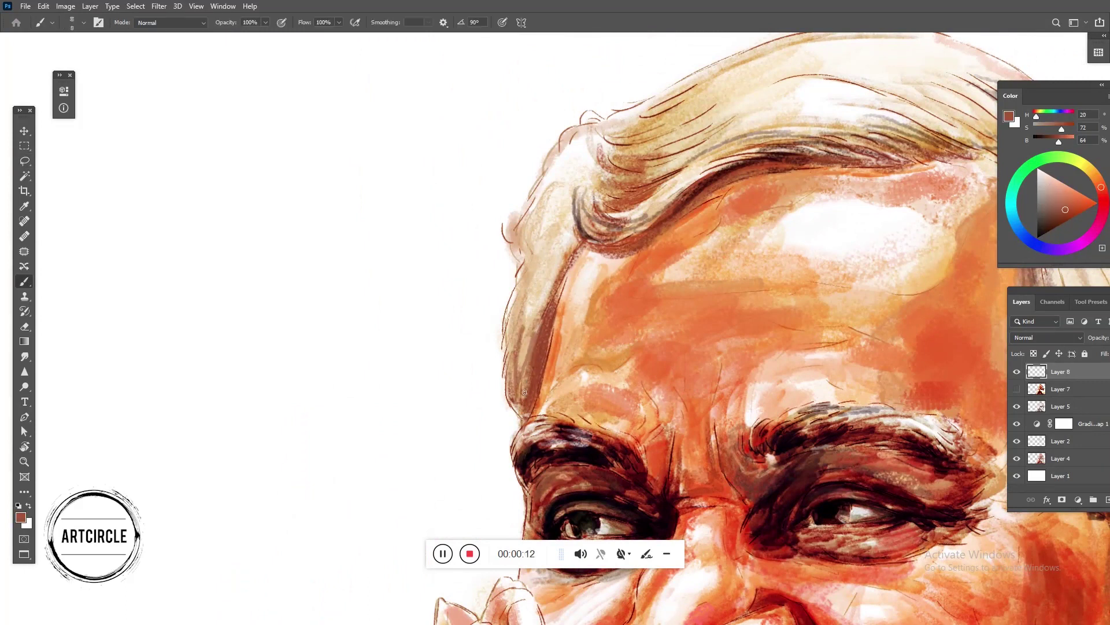
{"action": "scroll", "coordinate": [633, 307], "scroll_direction": "down", "scroll_amount": 5}
{"action": "left_click", "coordinate": [545, 362], "text": "alt"}
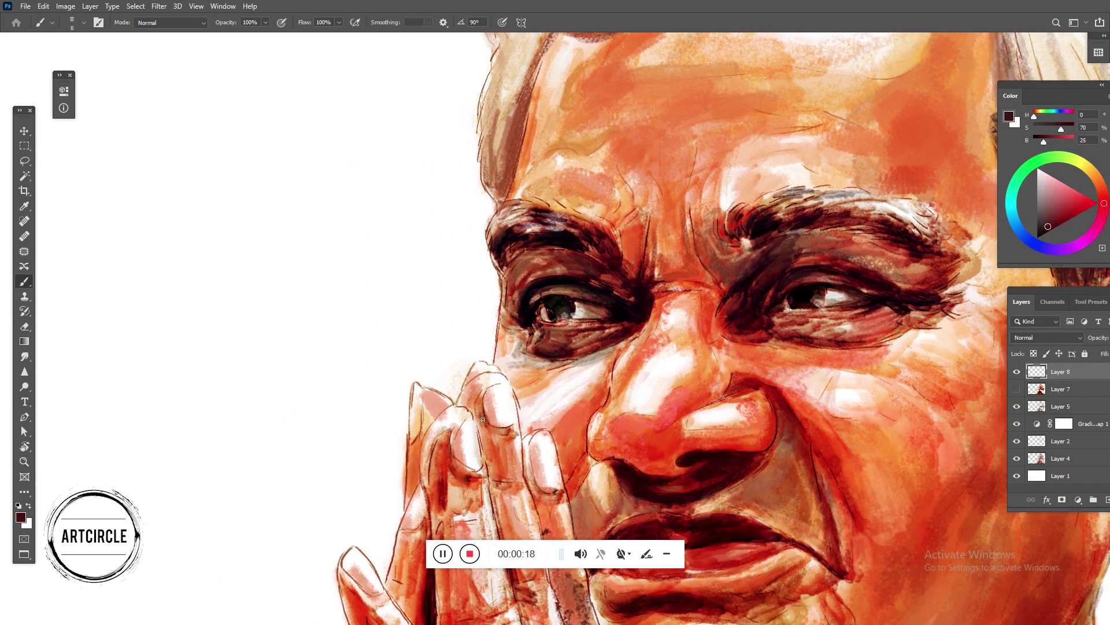
{"action": "left_click_drag", "start_coordinate": [484, 430], "coordinate": [485, 463]}
{"action": "left_click", "coordinate": [494, 466], "text": "alt"}
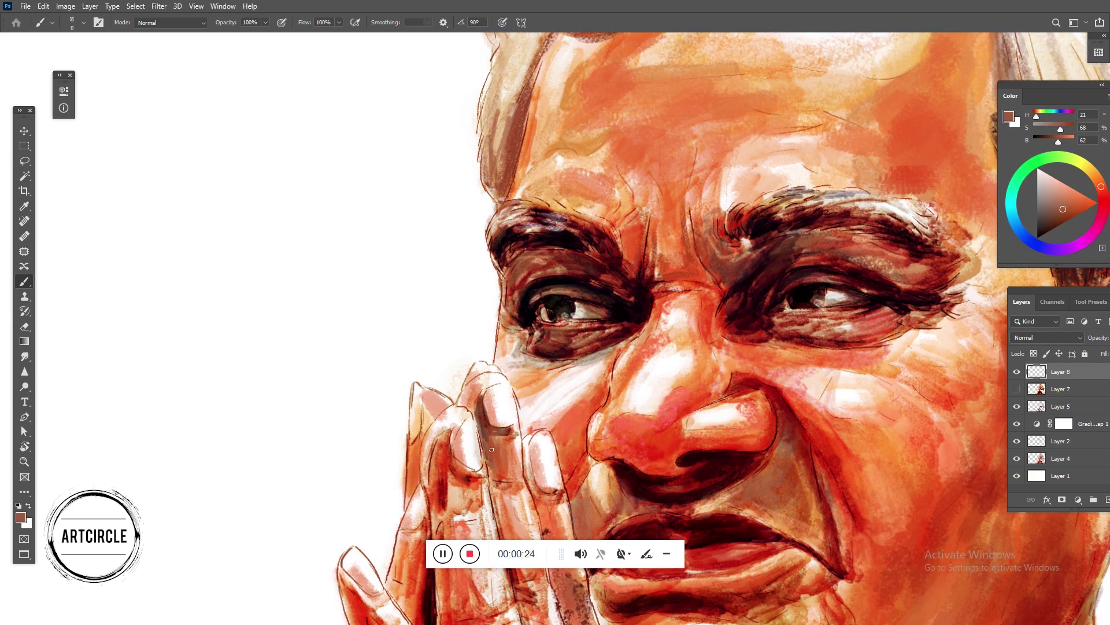
{"action": "left_click", "coordinate": [455, 462], "text": "alt"}
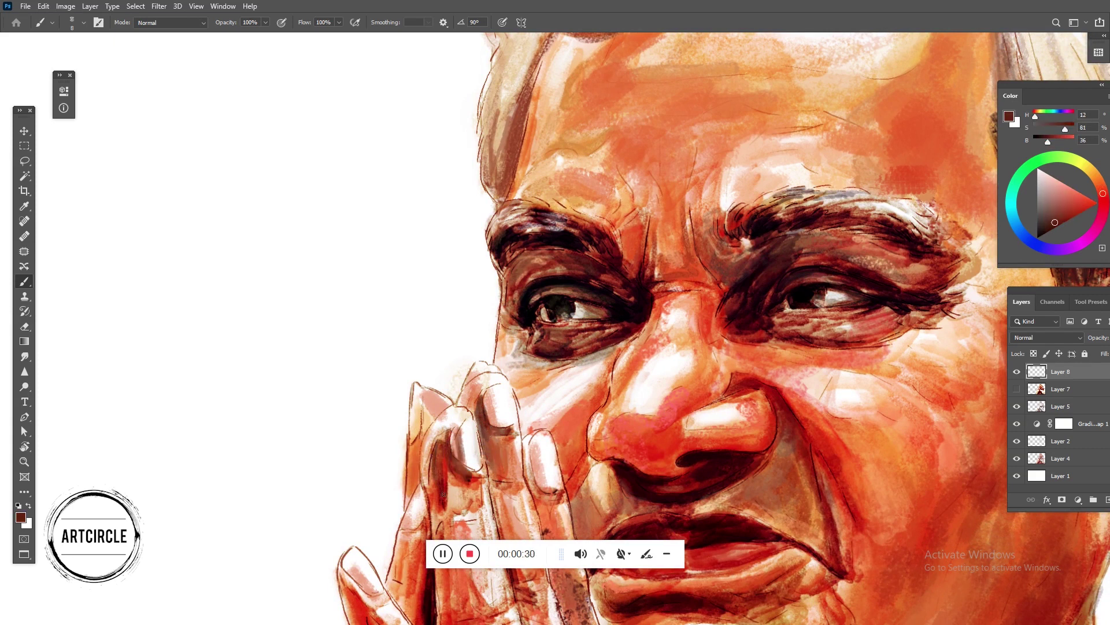
{"action": "left_click_drag", "start_coordinate": [444, 494], "coordinate": [441, 335]}
{"action": "left_click", "coordinate": [470, 326], "text": "alt"}
{"action": "mouse_move", "coordinate": [452, 389]}
{"action": "left_mouse_down"}
{"action": "mouse_move", "coordinate": [410, 404]}
{"action": "mouse_move", "coordinate": [375, 463]}
{"action": "mouse_move", "coordinate": [408, 516]}
{"action": "left_mouse_up"}
{"action": "scroll", "coordinate": [407, 515], "scroll_direction": "down", "scroll_amount": 3}
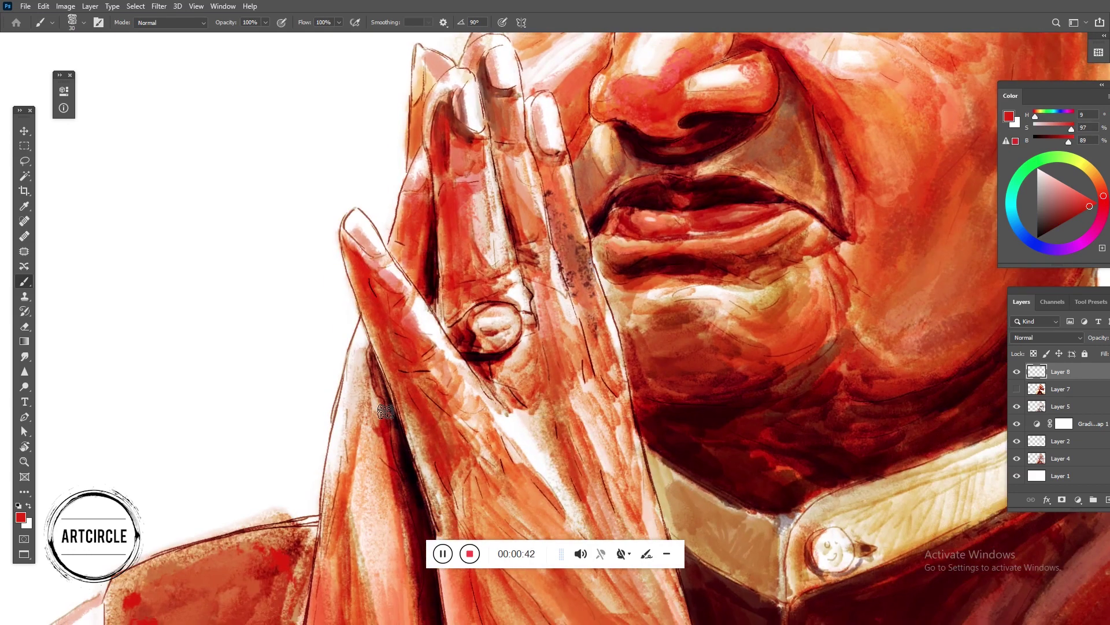
Sample peach, cream and red tones from the hand, cuff and vest
{"action": "scroll", "coordinate": [441, 449], "scroll_direction": "down", "scroll_amount": 4}
{"action": "left_click", "coordinate": [452, 347], "text": "alt"}
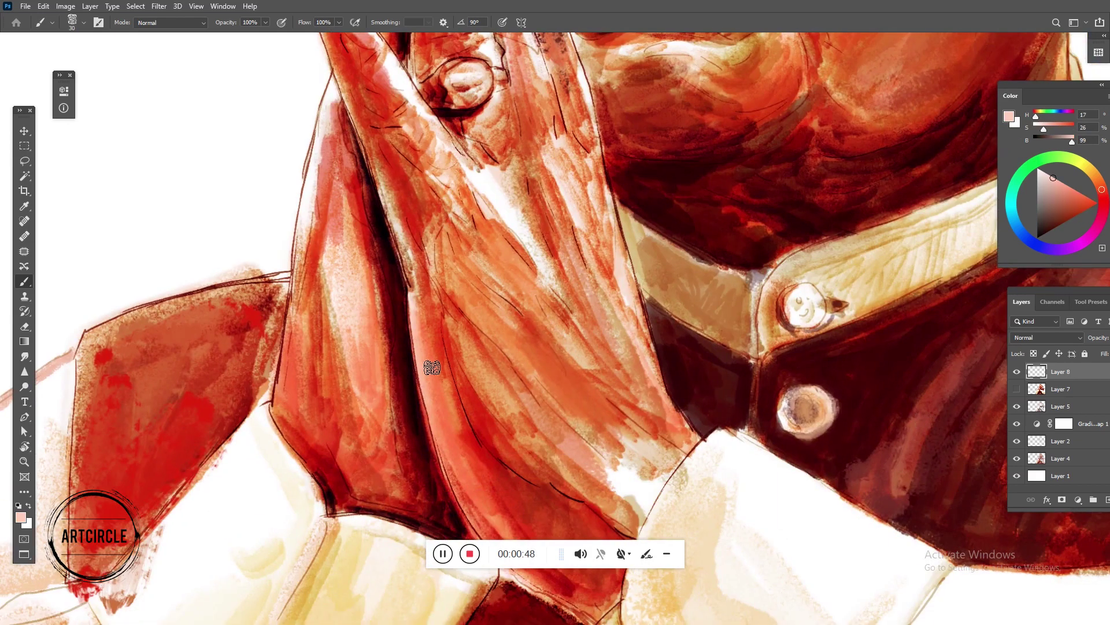
{"action": "scroll", "coordinate": [457, 451], "scroll_direction": "down", "scroll_amount": 3}
{"action": "scroll", "coordinate": [471, 384], "scroll_direction": "down", "scroll_amount": 3}
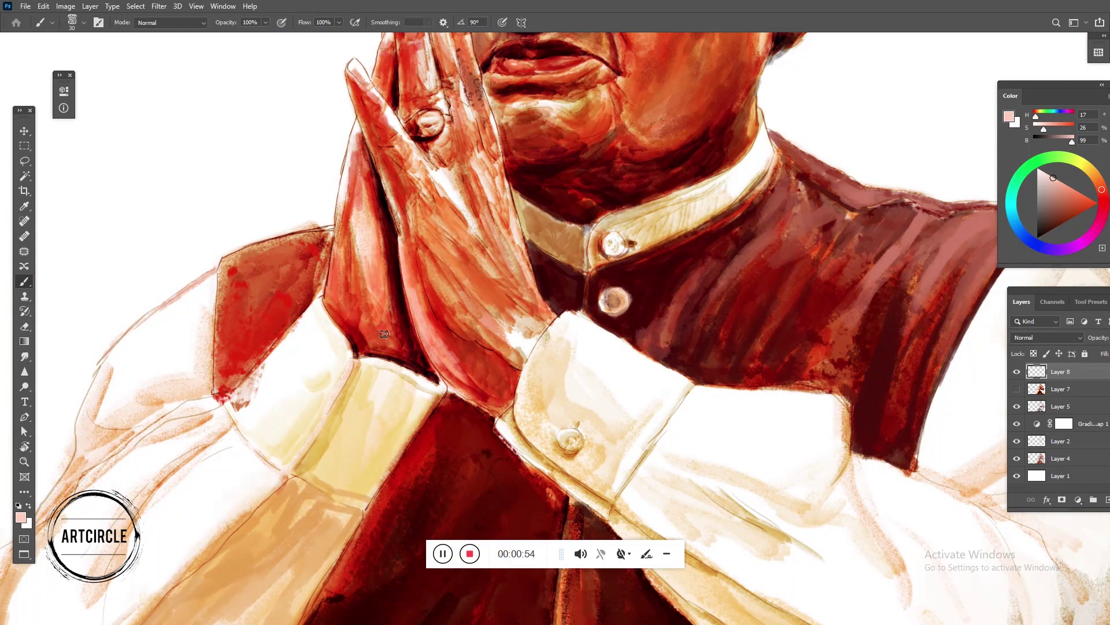
{"action": "left_click", "coordinate": [237, 407], "text": "alt"}
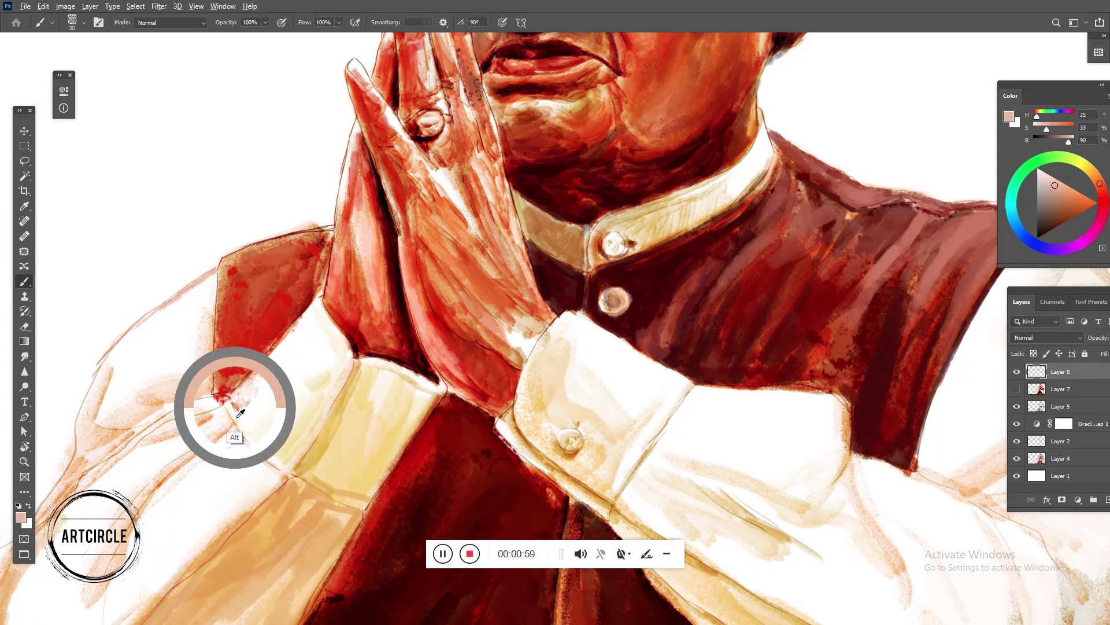
{"action": "left_click", "coordinate": [320, 380], "text": "alt"}
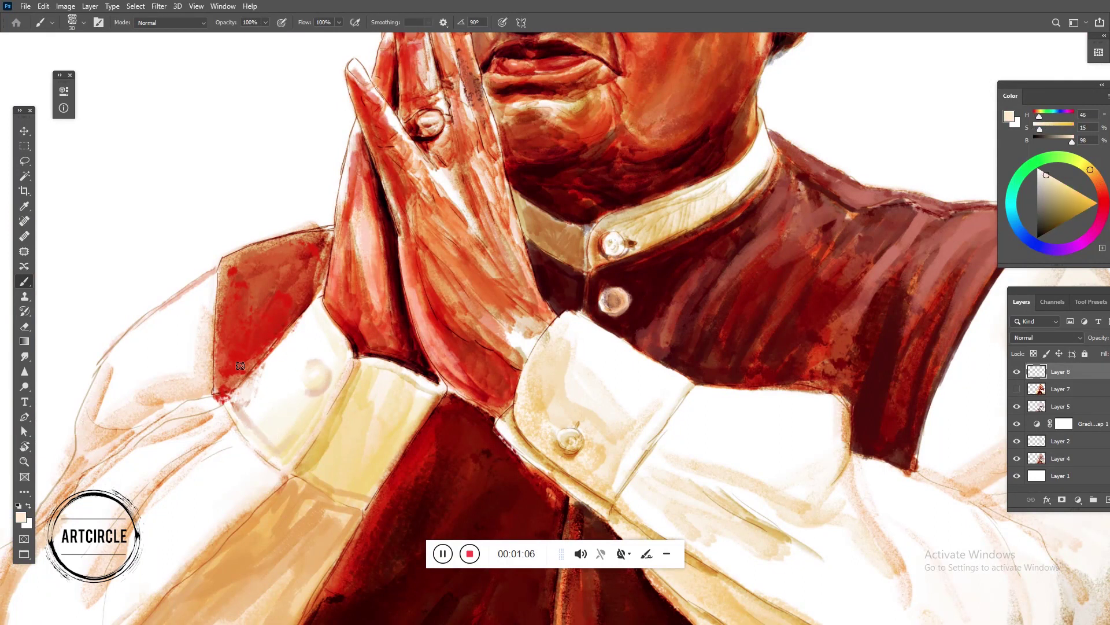
{"action": "left_click", "coordinate": [227, 379], "text": "alt"}
{"action": "left_click", "coordinate": [259, 369], "text": "alt"}
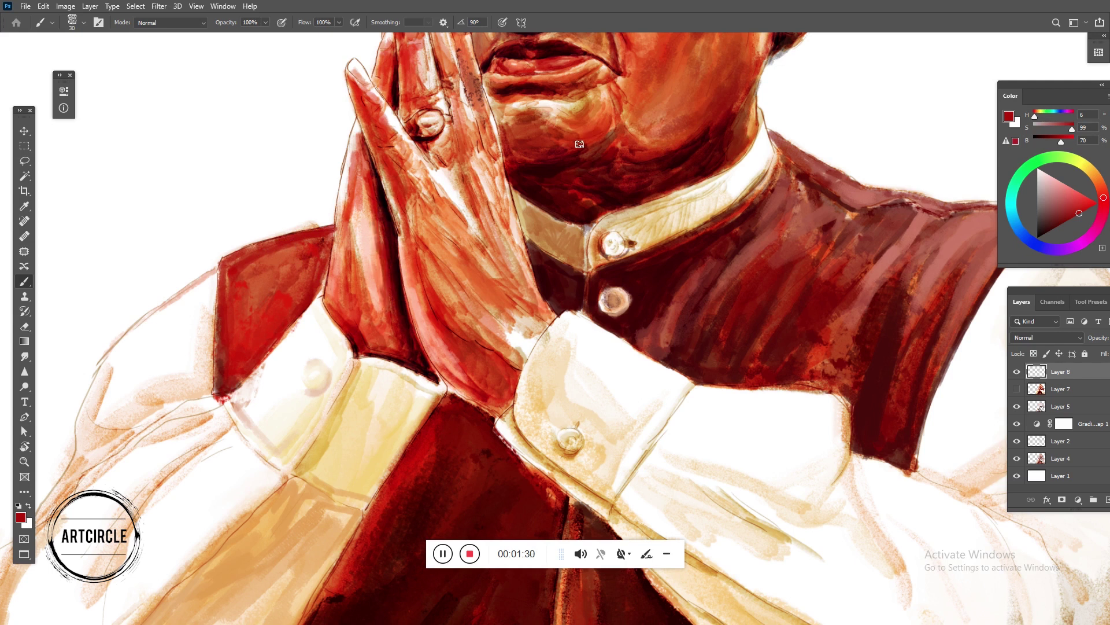
Pick dark red and orange tones from the face, eyebrow and eyes, then fit the portrait to view
{"action": "left_click_drag", "start_coordinate": [569, 143], "coordinate": [593, 356]}
{"action": "left_click", "coordinate": [533, 327], "text": "alt"}
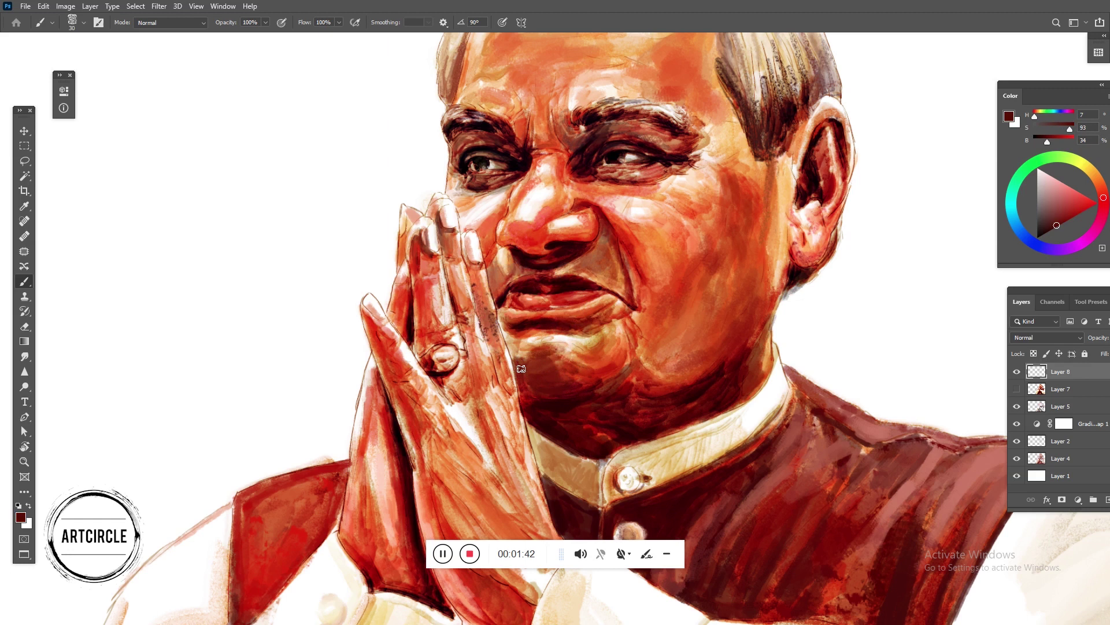
{"action": "left_click", "coordinate": [522, 350], "text": "alt"}
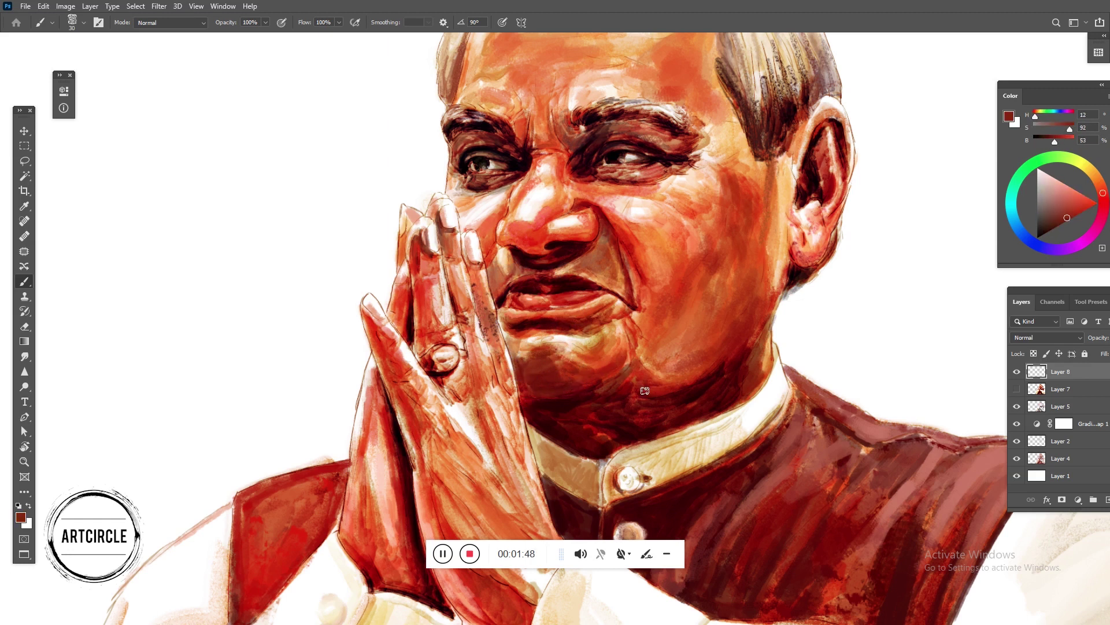
{"action": "left_click", "coordinate": [771, 374], "text": "alt"}
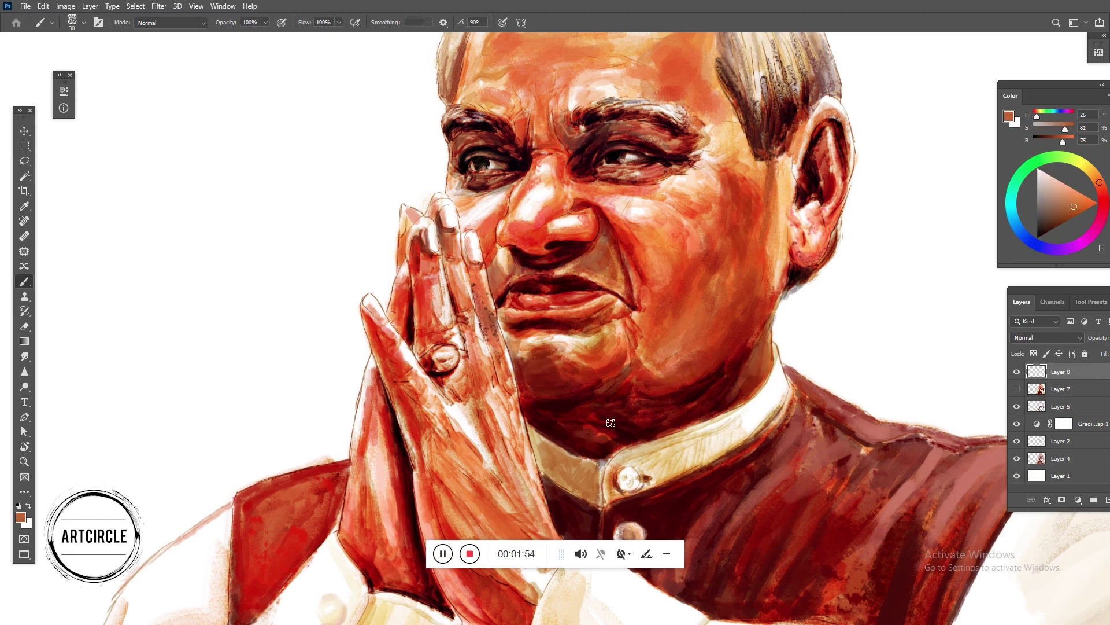
{"action": "scroll", "coordinate": [592, 417], "scroll_direction": "up", "scroll_amount": 3}
{"action": "left_click", "coordinate": [612, 208], "text": "alt"}
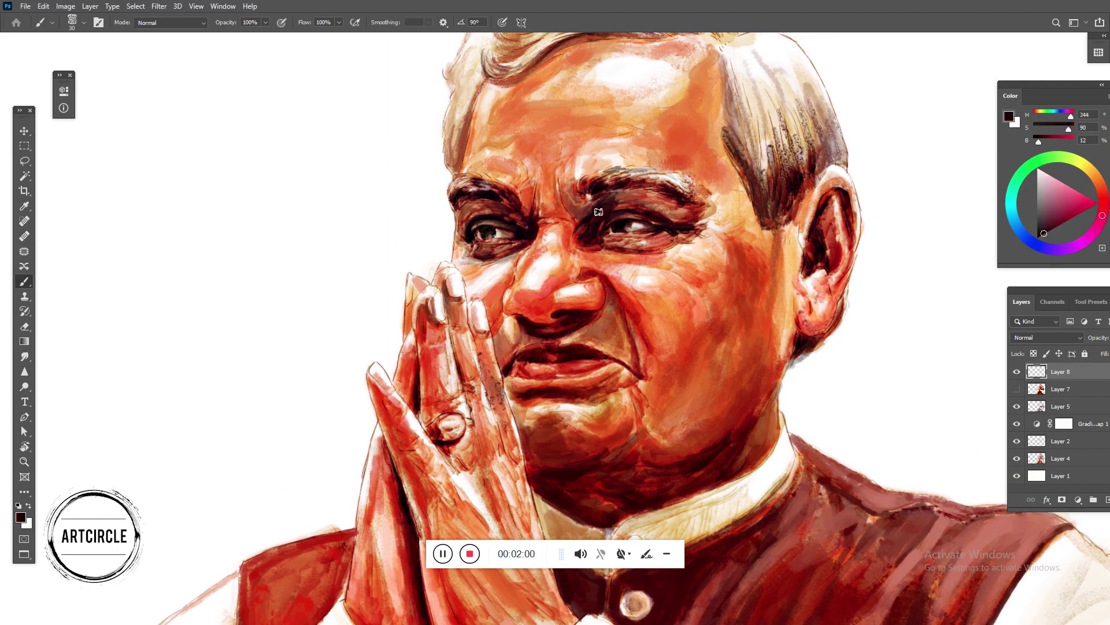
{"action": "left_click", "coordinate": [571, 210], "text": "alt"}
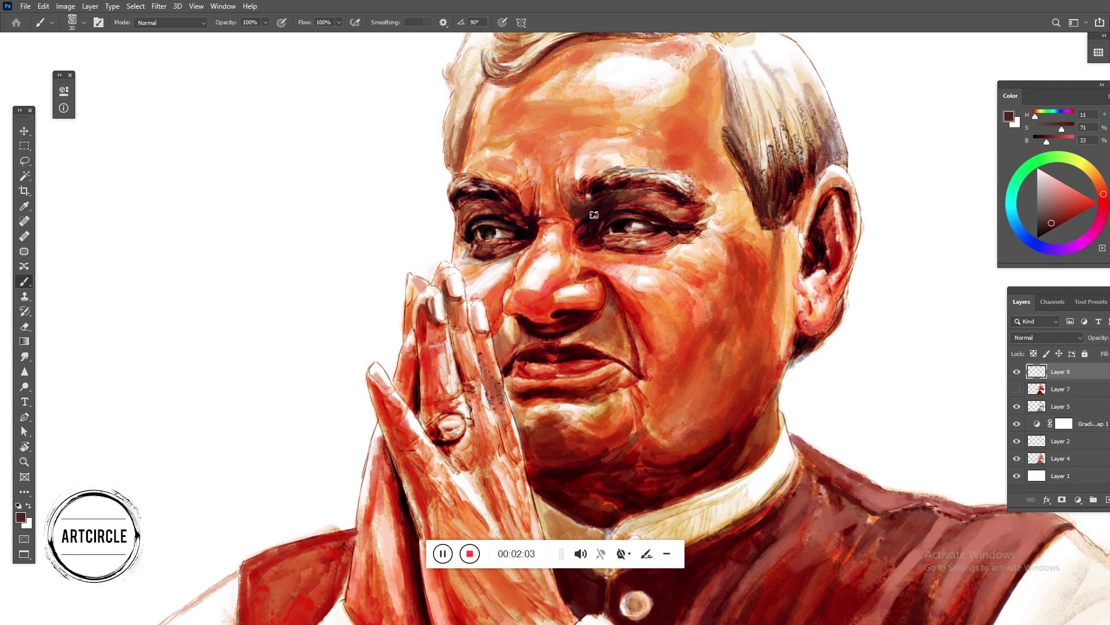
{"action": "left_click", "coordinate": [516, 229], "text": "alt"}
{"action": "left_click", "coordinate": [612, 216], "text": "alt"}
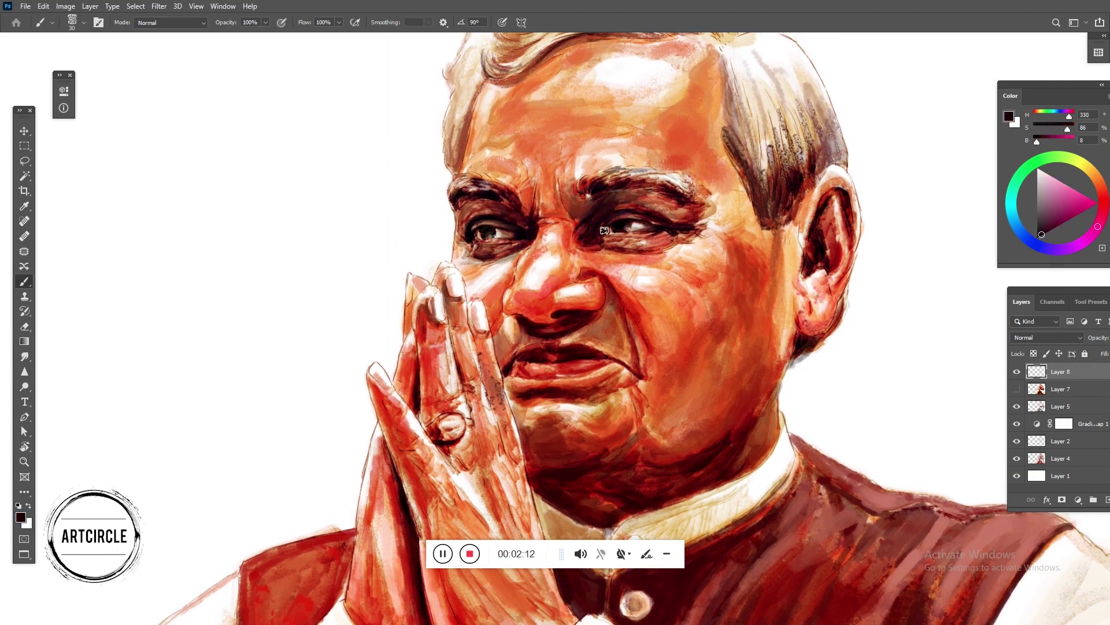
{"action": "key", "text": "ctrl+0"}
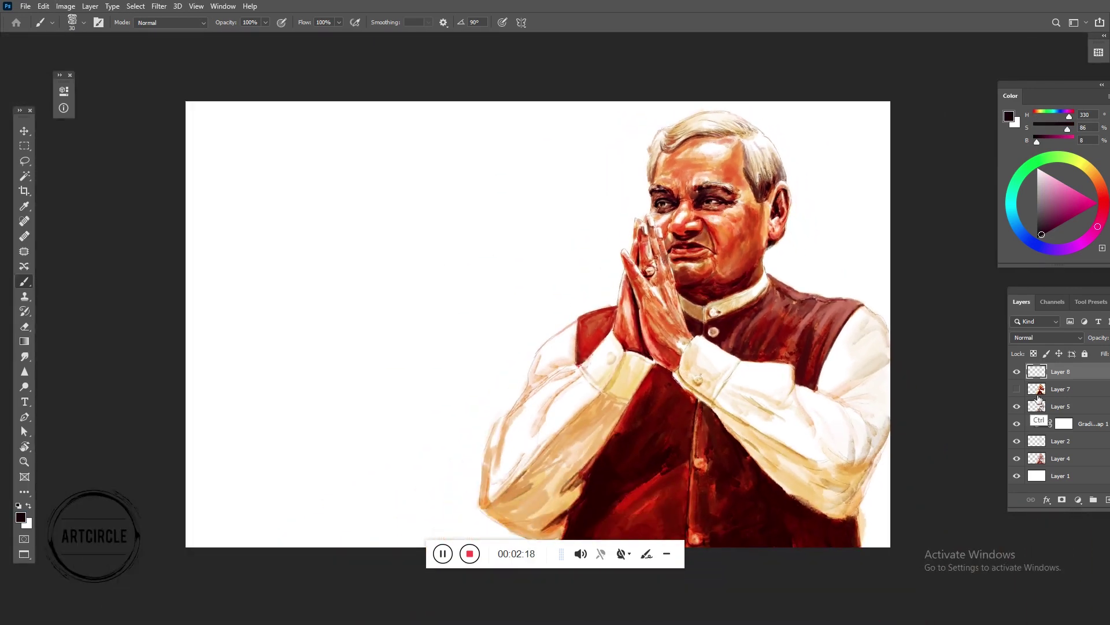
Merge Layer 8 down, then paint the new canvas red with streaky orange strokes at size 150
{"action": "key", "text": "ctrl+e"}
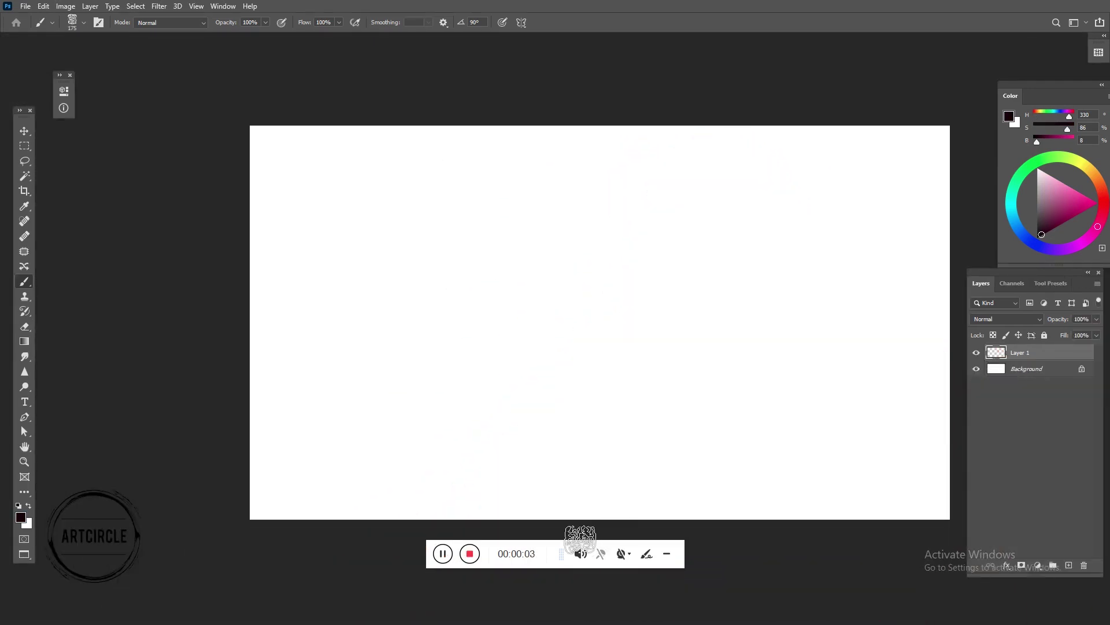
{"action": "left_click", "coordinate": [1102, 196]}
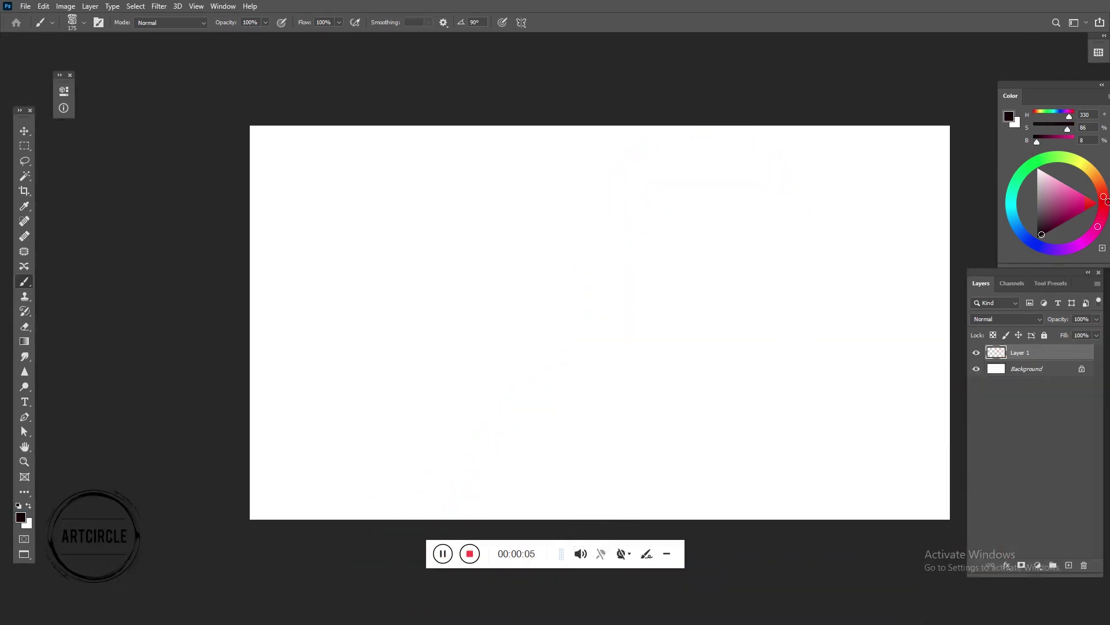
{"action": "left_click_drag", "start_coordinate": [800, 273], "coordinate": [749, 200]}
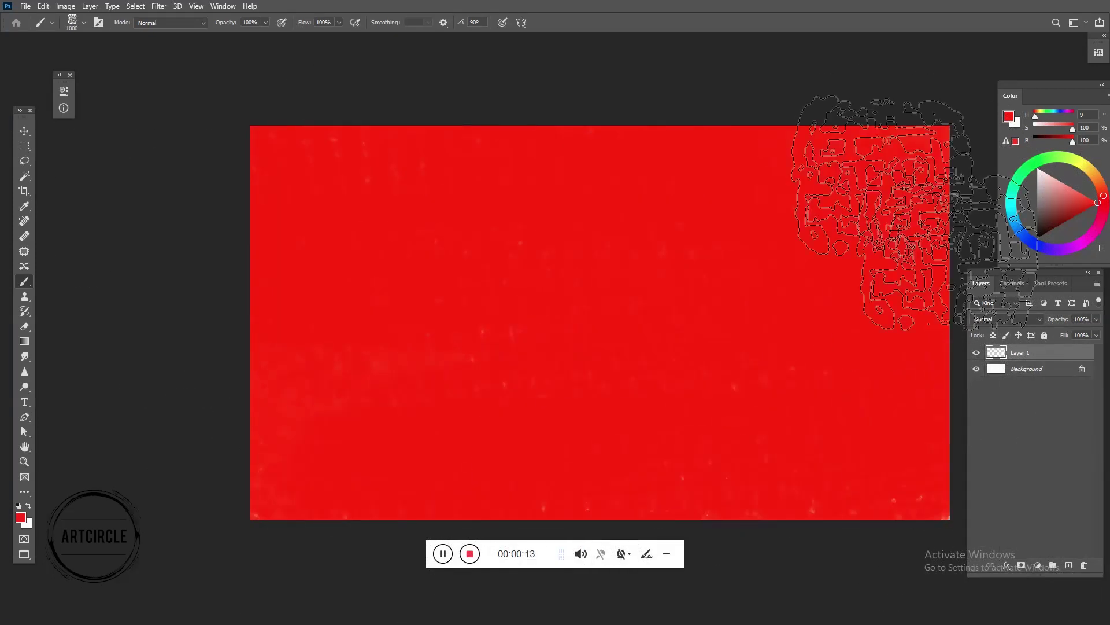
{"action": "left_click_drag", "start_coordinate": [298, 235], "coordinate": [868, 198]}
{"action": "left_click", "coordinate": [83, 22]}
{"action": "double_click", "coordinate": [156, 159]}
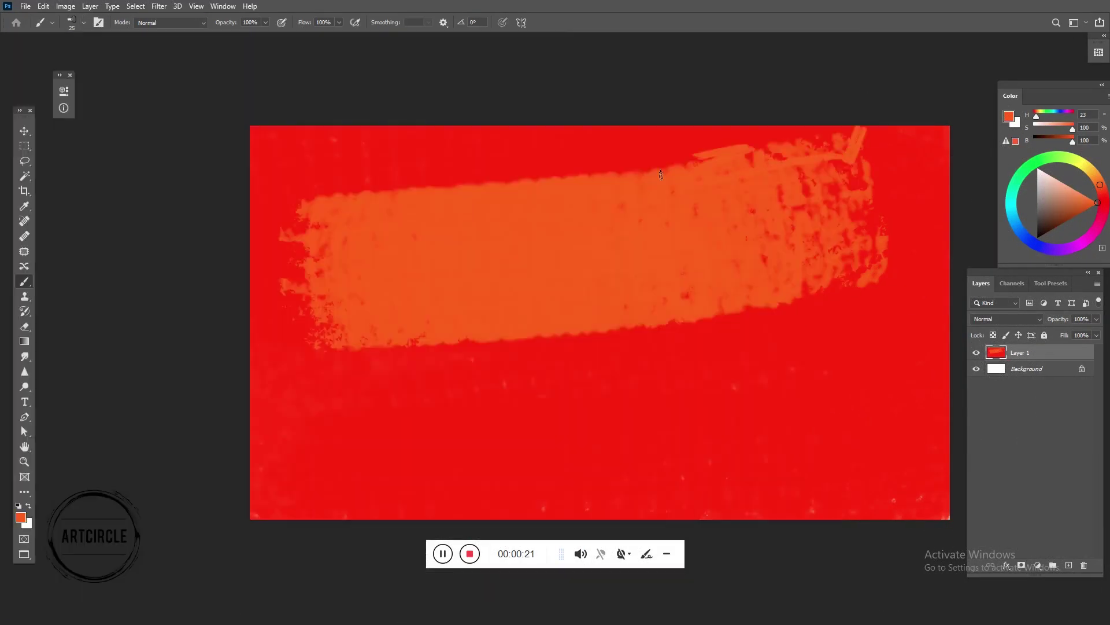
{"action": "mouse_move", "coordinate": [409, 186]}
{"action": "left_mouse_down"}
{"action": "mouse_move", "coordinate": [395, 327]}
{"action": "mouse_move", "coordinate": [495, 459]}
{"action": "mouse_move", "coordinate": [748, 367]}
{"action": "mouse_move", "coordinate": [602, 203]}
{"action": "left_mouse_up"}
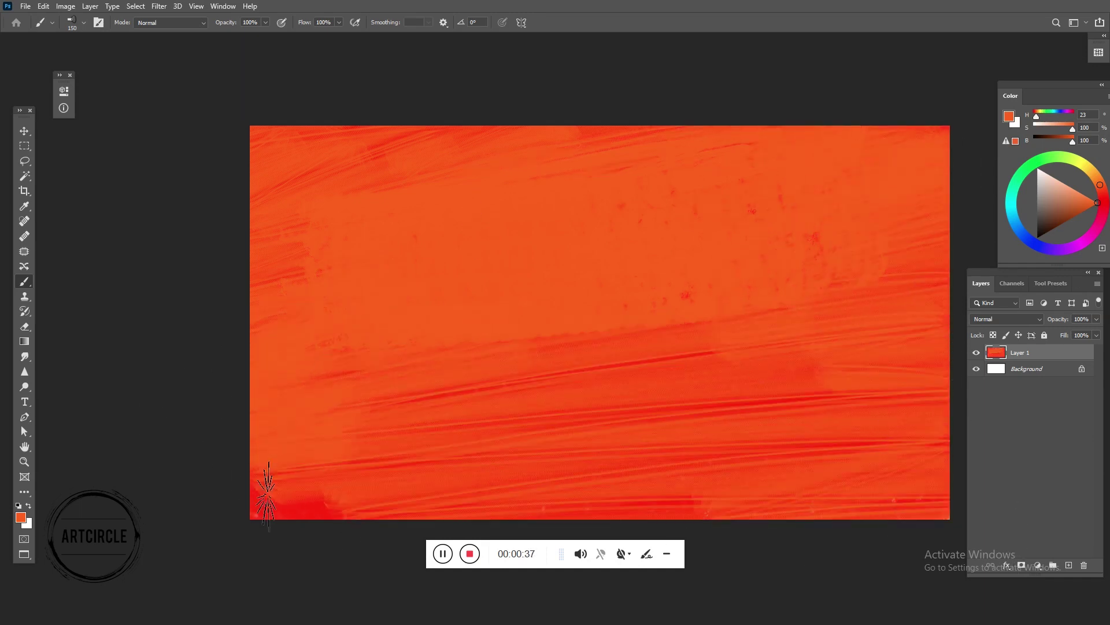
Add broad brown strokes across the middle and dark and grey-cyan streaks over the upper half
{"action": "mouse_move", "coordinate": [719, 372]}
{"action": "left_mouse_down"}
{"action": "mouse_move", "coordinate": [389, 354]}
{"action": "mouse_move", "coordinate": [305, 428]}
{"action": "mouse_move", "coordinate": [236, 533]}
{"action": "mouse_move", "coordinate": [850, 273]}
{"action": "mouse_move", "coordinate": [694, 191]}
{"action": "mouse_move", "coordinate": [949, 292]}
{"action": "left_mouse_up"}
{"action": "left_click", "coordinate": [1037, 215]}
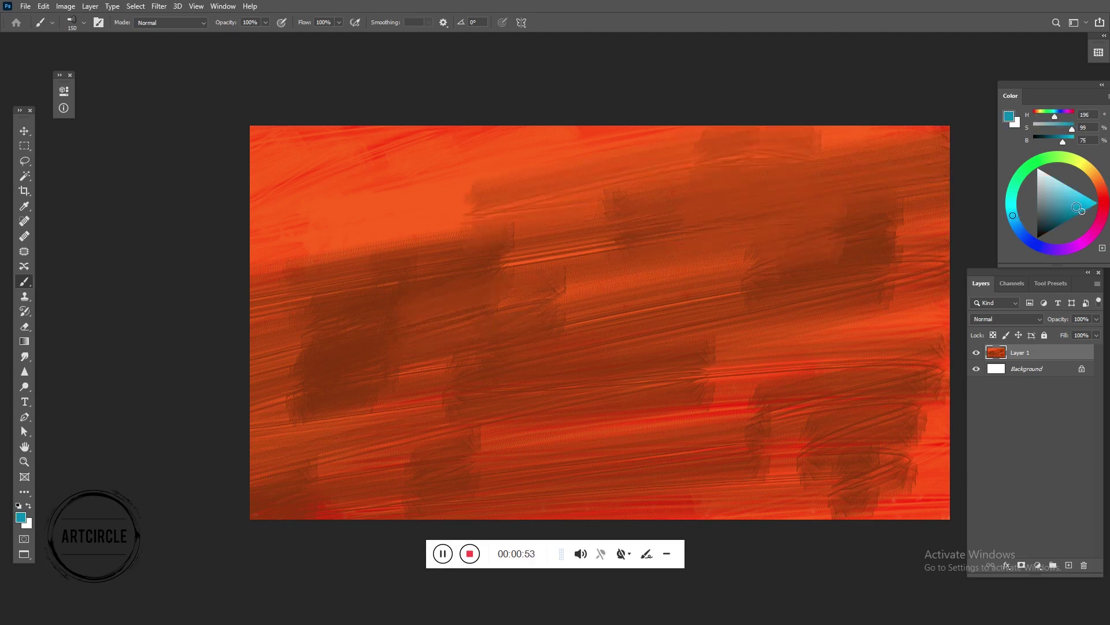
{"action": "left_click_drag", "start_coordinate": [358, 150], "coordinate": [949, 133]}
{"action": "mouse_move", "coordinate": [792, 162]}
{"action": "left_mouse_down"}
{"action": "mouse_move", "coordinate": [639, 166]}
{"action": "mouse_move", "coordinate": [464, 239]}
{"action": "mouse_move", "coordinate": [367, 159]}
{"action": "mouse_move", "coordinate": [460, 181]}
{"action": "mouse_move", "coordinate": [347, 203]}
{"action": "mouse_move", "coordinate": [461, 174]}
{"action": "mouse_move", "coordinate": [441, 216]}
{"action": "mouse_move", "coordinate": [517, 197]}
{"action": "left_mouse_up"}
{"action": "left_click", "coordinate": [367, 159], "text": "alt"}
{"action": "left_click", "coordinate": [347, 203], "text": "alt"}
{"action": "left_click", "coordinate": [547, 141], "text": "alt"}
{"action": "mouse_move", "coordinate": [546, 142]}
{"action": "left_mouse_down"}
{"action": "mouse_move", "coordinate": [359, 248]}
{"action": "mouse_move", "coordinate": [818, 185]}
{"action": "mouse_move", "coordinate": [454, 196]}
{"action": "left_mouse_up"}
{"action": "left_click", "coordinate": [159, 6]}
{"action": "mouse_move", "coordinate": [165, 147]}
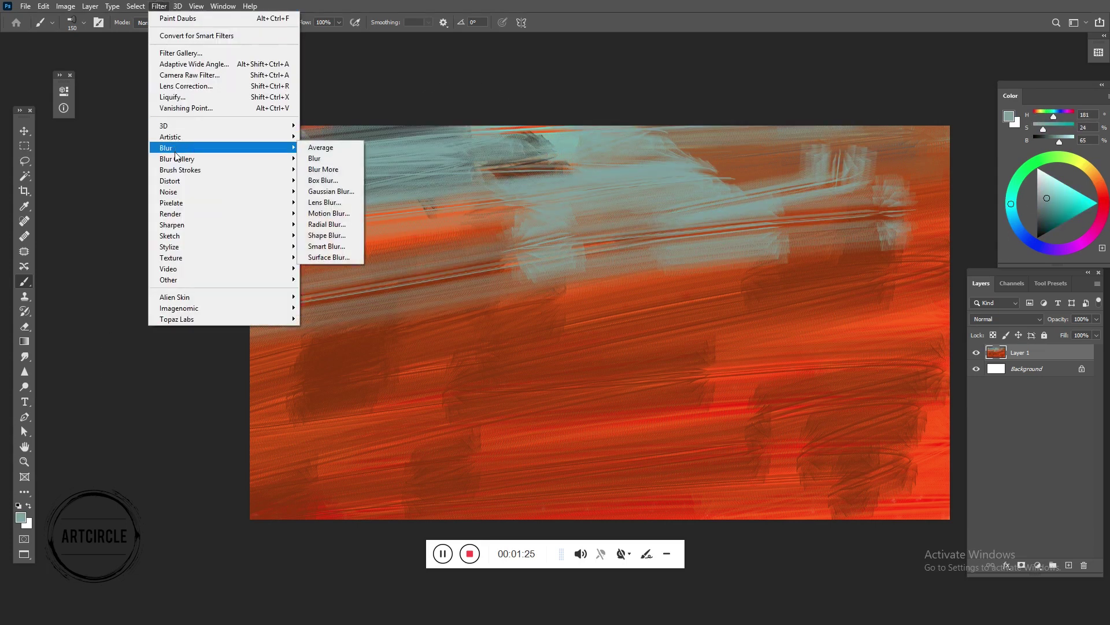
Apply a Gaussian Blur to the painting and switch to the blendy brush
{"action": "left_click", "coordinate": [332, 172]}
{"action": "left_click_drag", "start_coordinate": [709, 279], "coordinate": [726, 279]}
{"action": "left_click", "coordinate": [816, 126]}
{"action": "key", "text": "b"}
{"action": "left_click_drag", "start_coordinate": [822, 278], "coordinate": [823, 555]}
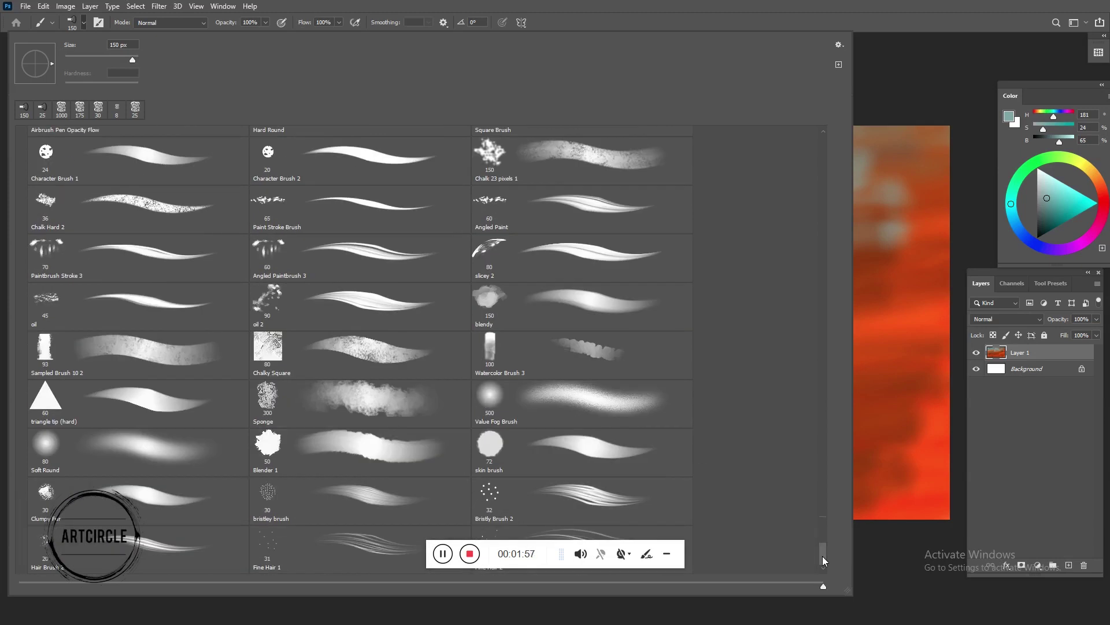
{"action": "left_click", "coordinate": [578, 300]}
{"action": "left_click", "coordinate": [922, 89]}
Paint blue and blue-grey strokes across the upper-right, middle and left of the sky
{"action": "mouse_move", "coordinate": [744, 169]}
{"action": "left_mouse_down"}
{"action": "mouse_move", "coordinate": [898, 149]}
{"action": "mouse_move", "coordinate": [615, 219]}
{"action": "left_mouse_up"}
{"action": "left_click_drag", "start_coordinate": [358, 266], "coordinate": [255, 278]}
{"action": "left_click", "coordinate": [704, 188], "text": "alt"}
{"action": "mouse_move", "coordinate": [260, 321]}
{"action": "left_mouse_down"}
{"action": "mouse_move", "coordinate": [590, 279]}
{"action": "mouse_move", "coordinate": [801, 164]}
{"action": "left_mouse_up"}
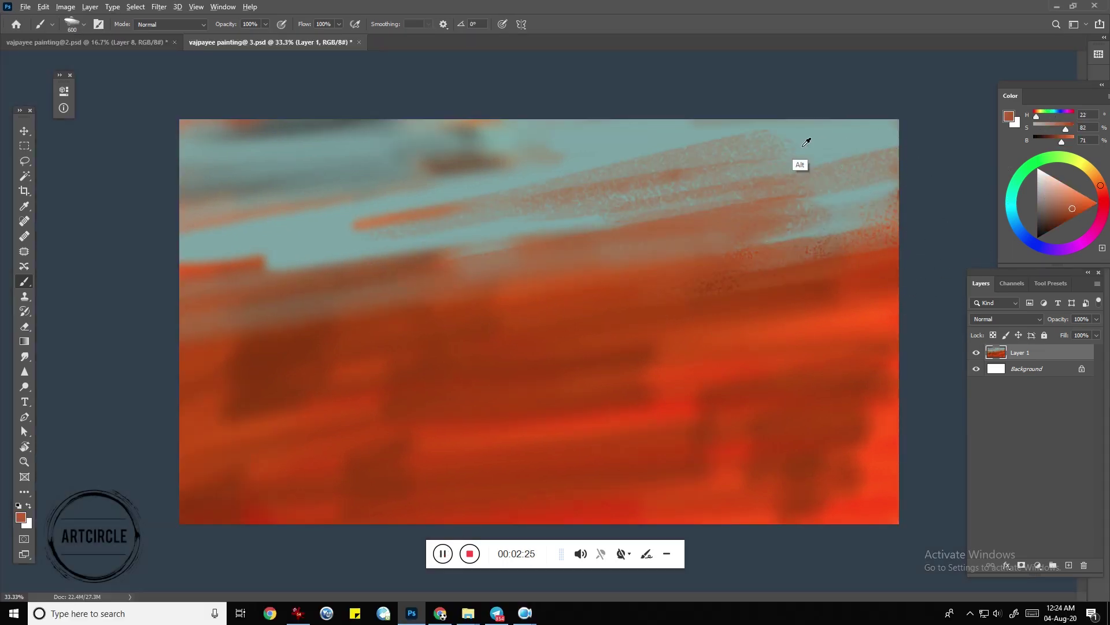
{"action": "left_click", "coordinate": [801, 164], "text": "alt"}
{"action": "mouse_move", "coordinate": [780, 236]}
{"action": "left_mouse_down"}
{"action": "mouse_move", "coordinate": [830, 236]}
{"action": "mouse_move", "coordinate": [533, 214]}
{"action": "mouse_move", "coordinate": [203, 272]}
{"action": "mouse_move", "coordinate": [879, 162]}
{"action": "mouse_move", "coordinate": [247, 186]}
{"action": "mouse_move", "coordinate": [469, 269]}
{"action": "mouse_move", "coordinate": [248, 211]}
{"action": "mouse_move", "coordinate": [532, 313]}
{"action": "left_mouse_up"}
Cover the central blue streaks with blended orange and beige to smooth the sky
{"action": "mouse_move", "coordinate": [404, 341]}
{"action": "left_mouse_down"}
{"action": "mouse_move", "coordinate": [636, 284]}
{"action": "mouse_move", "coordinate": [664, 258]}
{"action": "left_mouse_up"}
{"action": "mouse_move", "coordinate": [439, 300]}
{"action": "left_mouse_down"}
{"action": "mouse_move", "coordinate": [694, 223]}
{"action": "mouse_move", "coordinate": [497, 301]}
{"action": "left_mouse_up"}
{"action": "mouse_move", "coordinate": [231, 370]}
{"action": "left_mouse_down"}
{"action": "mouse_move", "coordinate": [963, 324]}
{"action": "mouse_move", "coordinate": [335, 372]}
{"action": "mouse_move", "coordinate": [310, 459]}
{"action": "mouse_move", "coordinate": [905, 409]}
{"action": "mouse_move", "coordinate": [1030, 514]}
{"action": "left_mouse_up"}
{"action": "left_click_drag", "start_coordinate": [715, 236], "coordinate": [545, 273]}
Lasso a small area, then paint a light orange dune stroke toward the upper right
{"action": "key", "text": "l"}
{"action": "mouse_move", "coordinate": [795, 218]}
{"action": "left_mouse_down"}
{"action": "mouse_move", "coordinate": [626, 233]}
{"action": "mouse_move", "coordinate": [607, 280]}
{"action": "left_mouse_up"}
{"action": "left_click_drag", "start_coordinate": [645, 322], "coordinate": [391, 318]}
{"action": "key", "text": "b"}
{"action": "key", "text": "ctrl+d"}
{"action": "left_click_drag", "start_coordinate": [573, 312], "coordinate": [896, 194]}
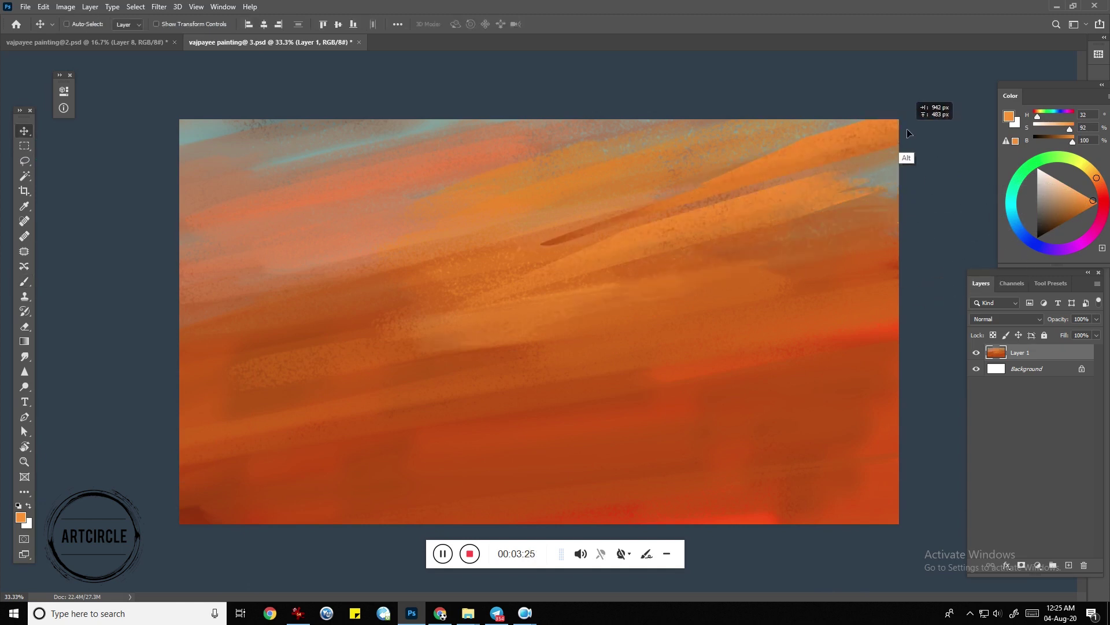
Free Transform the dune stroke to stretch it up and to the right
{"action": "key", "text": "v"}
{"action": "key", "text": "ctrl+t"}
{"action": "left_click_drag", "start_coordinate": [683, 100], "coordinate": [881, 55]}
{"action": "key", "text": "Return"}
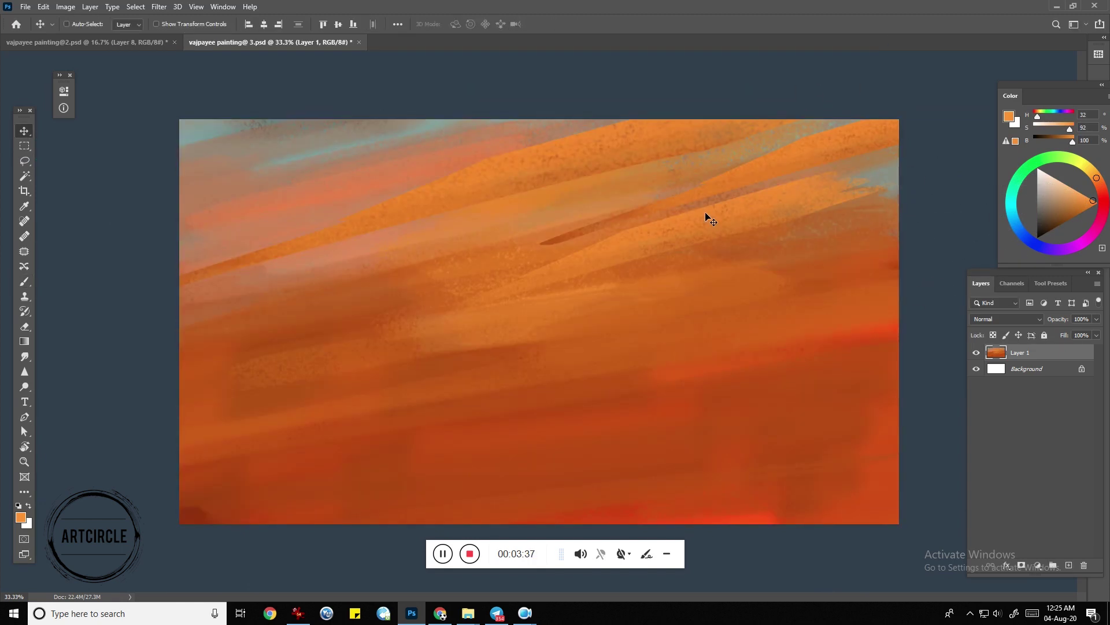
Reshape the right-side dune bands with sampled darker red-orange tones
{"action": "key", "text": "b"}
{"action": "left_click", "coordinate": [584, 248], "text": "alt"}
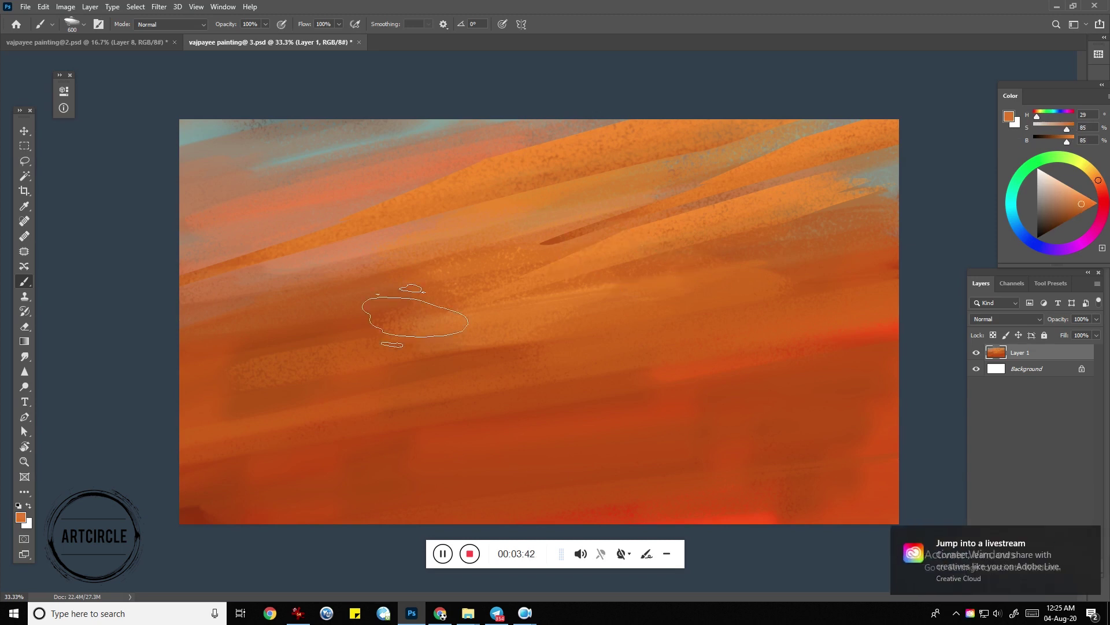
{"action": "left_click", "coordinate": [787, 317], "text": "alt"}
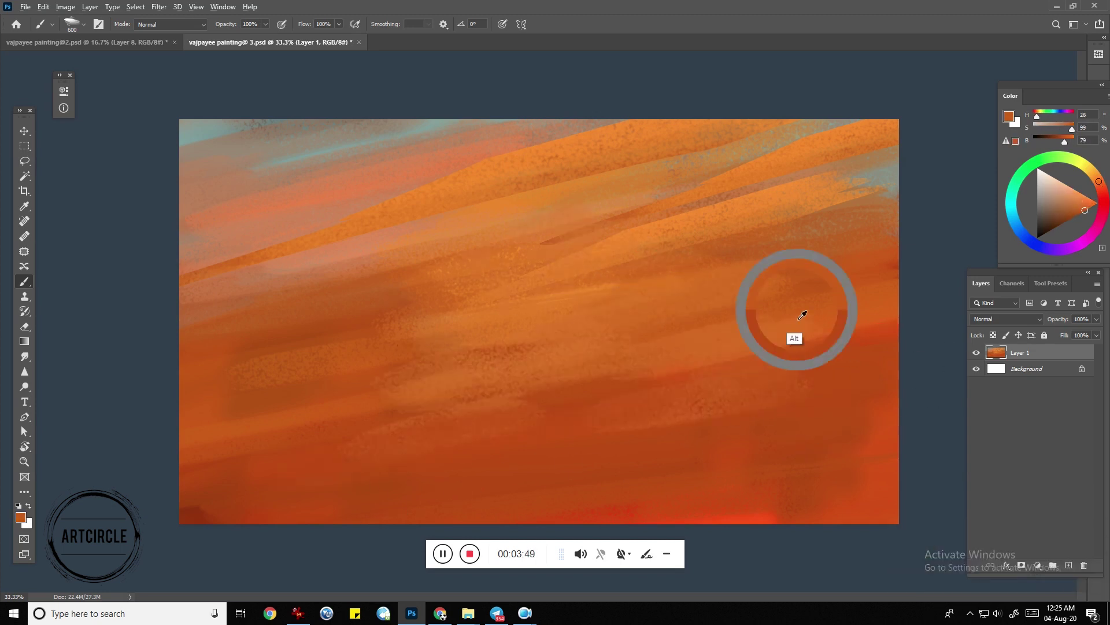
{"action": "left_click_drag", "start_coordinate": [891, 243], "coordinate": [544, 225]}
{"action": "left_click_drag", "start_coordinate": [579, 312], "coordinate": [896, 173]}
Set up a 125 px cloud-shaped brush loaded with saturated orange
{"action": "left_click", "coordinate": [276, 250], "text": "alt"}
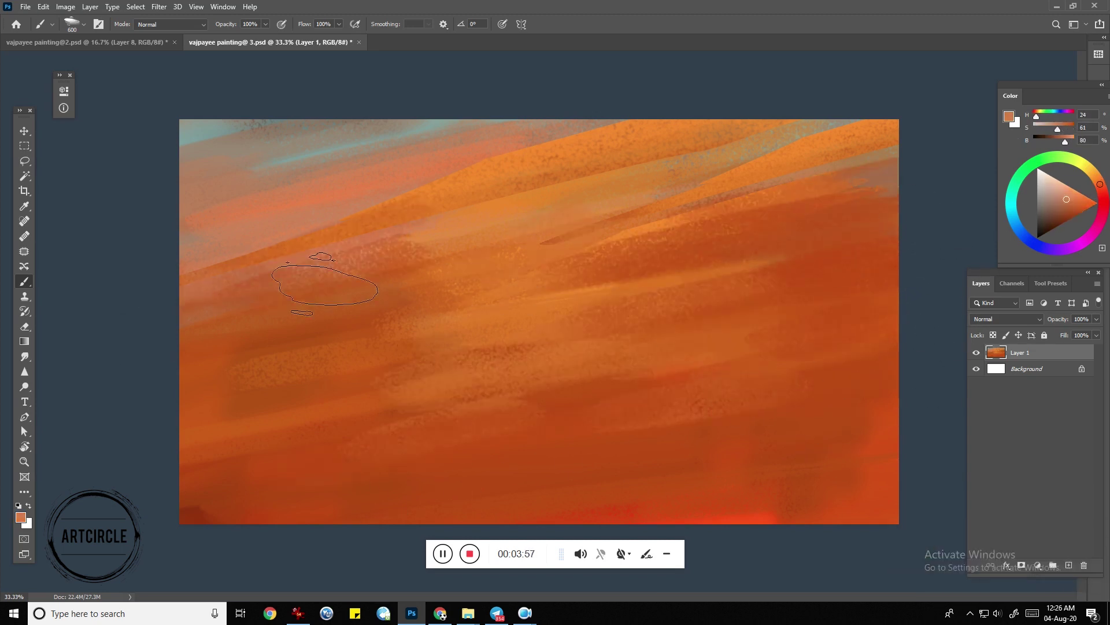
{"action": "key", "text": "bracketleft"}
{"action": "key", "text": "bracketleft"}
{"action": "key", "text": "bracketleft"}
{"action": "left_click", "coordinate": [681, 141], "text": "alt"}
{"action": "left_click", "coordinate": [84, 25]}
{"action": "left_click_drag", "start_coordinate": [824, 509], "coordinate": [824, 542]}
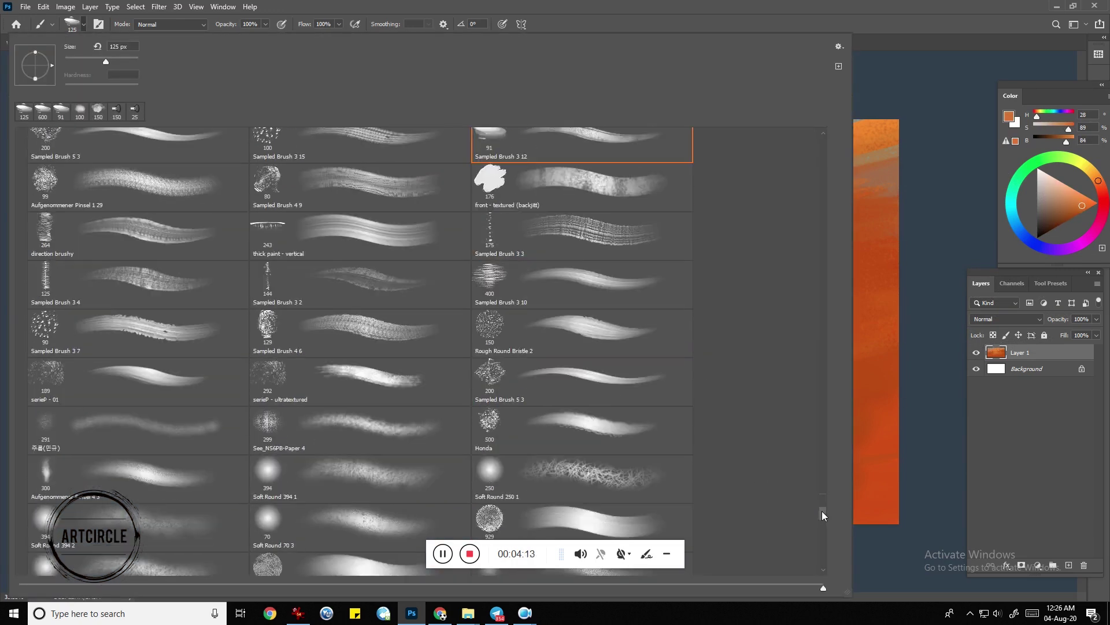
{"action": "double_click", "coordinate": [578, 341]}
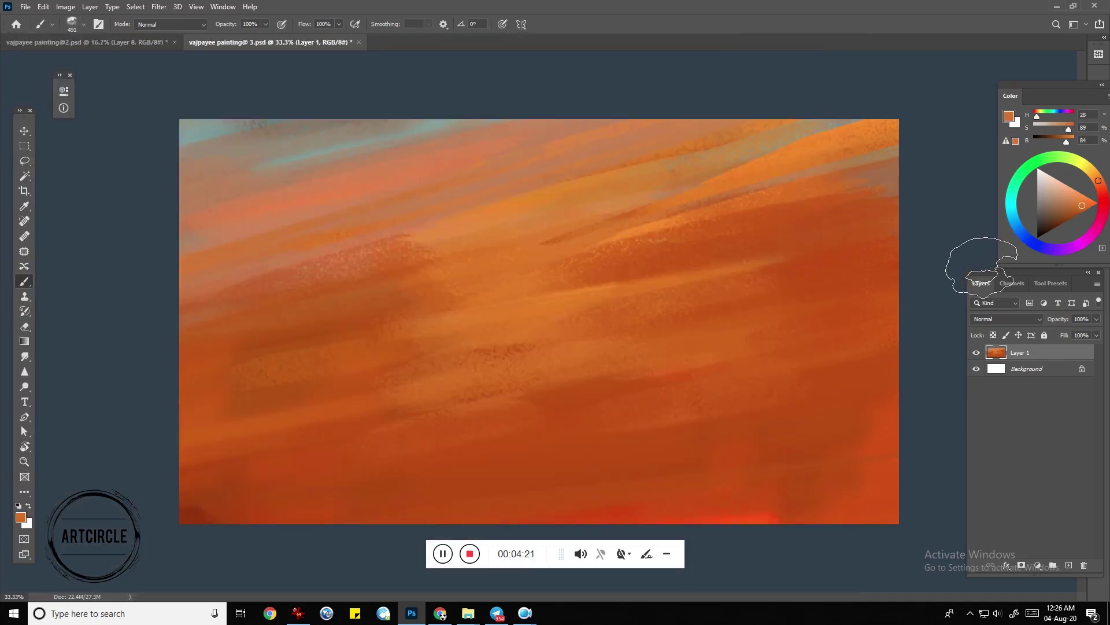
Paint a soft yellow-orange cloud glow across the upper sky and save the painting
{"action": "left_click_drag", "start_coordinate": [520, 211], "coordinate": [596, 151]}
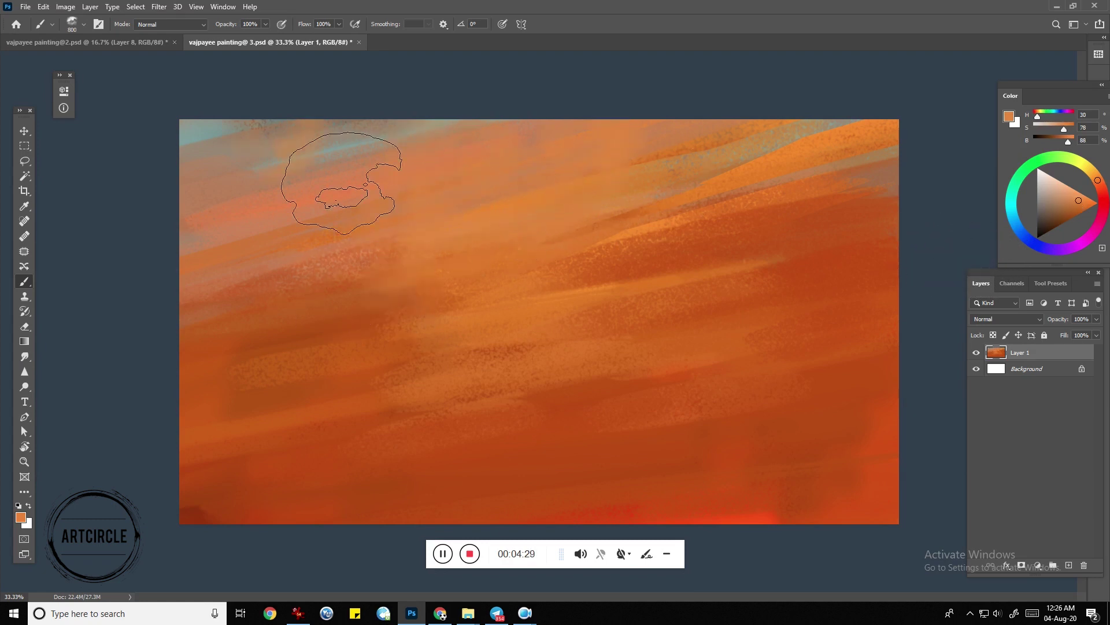
{"action": "left_click", "coordinate": [1073, 188]}
{"action": "mouse_move", "coordinate": [323, 199]}
{"action": "left_mouse_down"}
{"action": "mouse_move", "coordinate": [471, 297]}
{"action": "mouse_move", "coordinate": [525, 218]}
{"action": "mouse_move", "coordinate": [330, 297]}
{"action": "mouse_move", "coordinate": [268, 389]}
{"action": "left_mouse_up"}
{"action": "left_click", "coordinate": [330, 297], "text": "alt"}
{"action": "left_click", "coordinate": [538, 312], "text": "alt"}
{"action": "left_click_drag", "start_coordinate": [681, 198], "coordinate": [607, 297]}
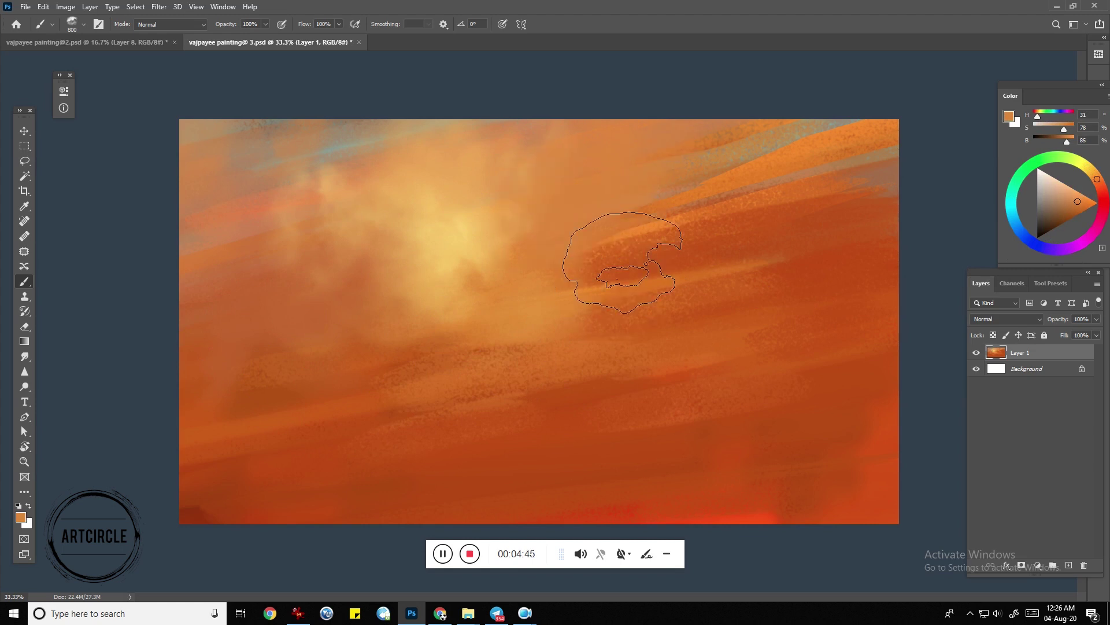
{"action": "key", "text": "ctrl+s"}
Drag the temple photo into the sky painting and enlarge it across the bottom
{"action": "left_click", "coordinate": [451, 43]}
{"action": "left_click_drag", "start_coordinate": [347, 144], "coordinate": [469, 338]}
{"action": "key", "text": "ctrl+t"}
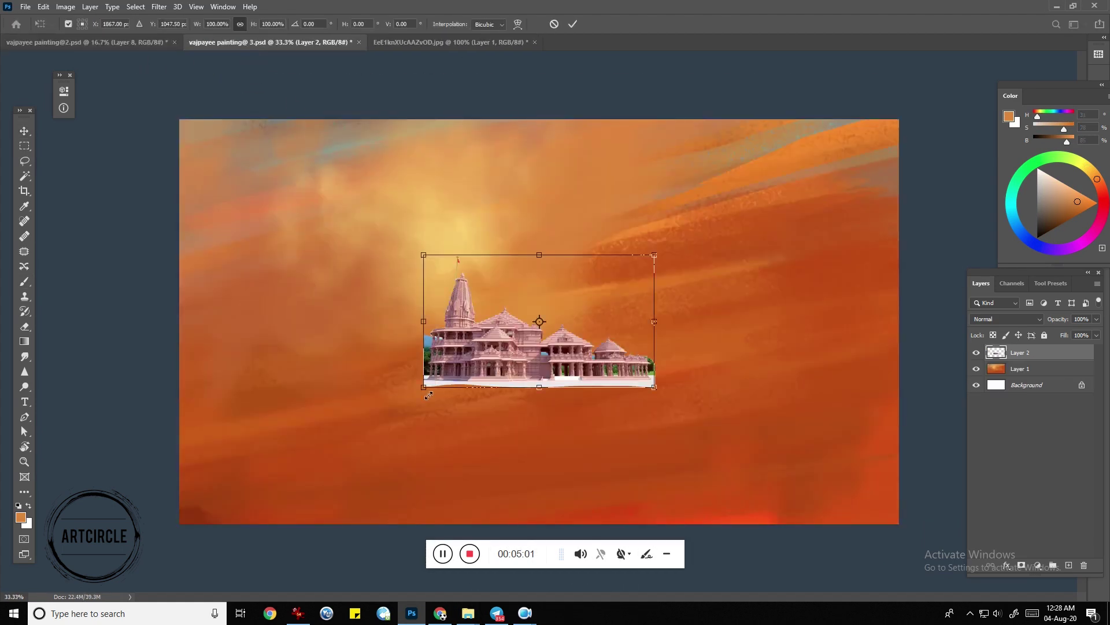
{"action": "left_click_drag", "start_coordinate": [424, 388], "coordinate": [166, 535]}
{"action": "left_click_drag", "start_coordinate": [656, 252], "coordinate": [746, 199]}
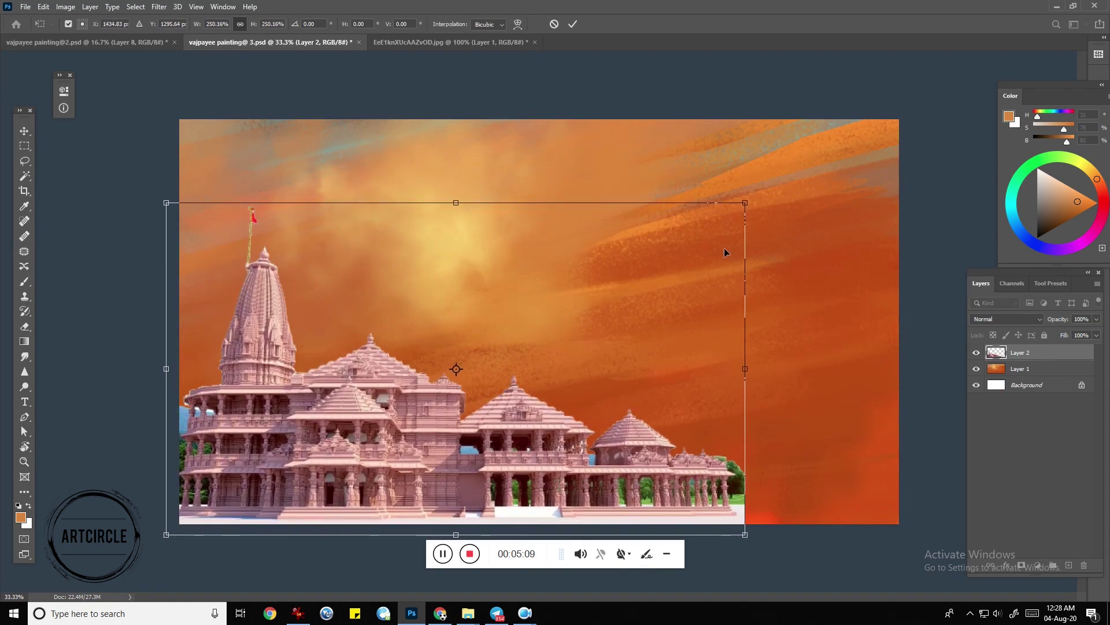
{"action": "key", "text": "Return"}
{"action": "scroll", "coordinate": [473, 435], "scroll_direction": "up", "scroll_amount": 5}
Magic Wand the blue sky gaps between the pillars and delete them
{"action": "key", "text": "w"}
{"action": "left_click", "coordinate": [473, 435]}
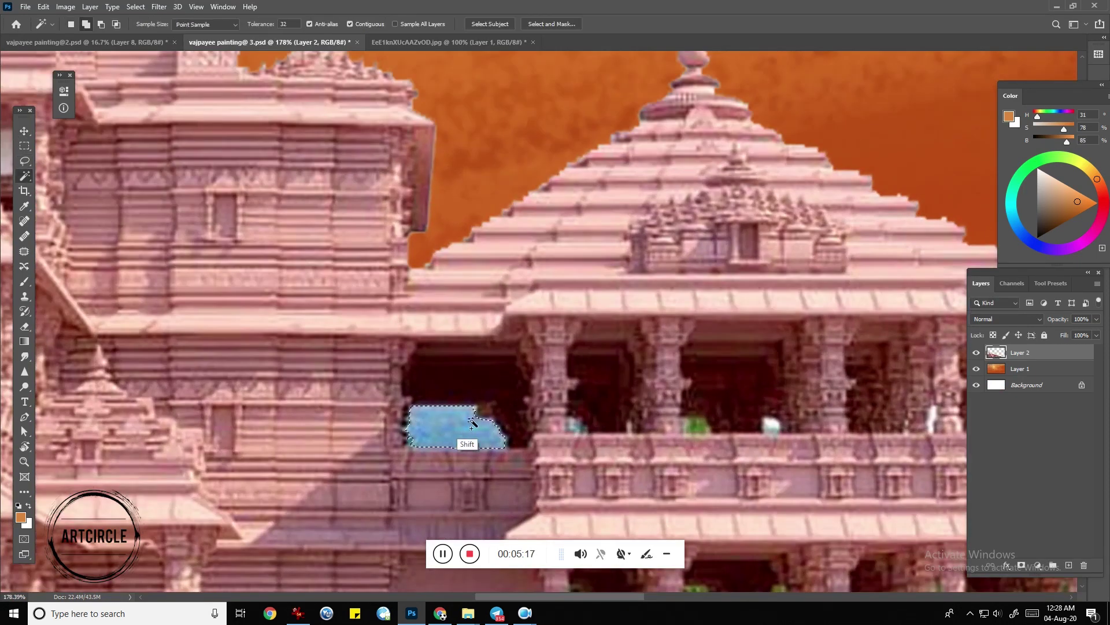
{"action": "key", "text": "Delete"}
{"action": "scroll", "coordinate": [485, 401], "scroll_direction": "down", "scroll_amount": 5}
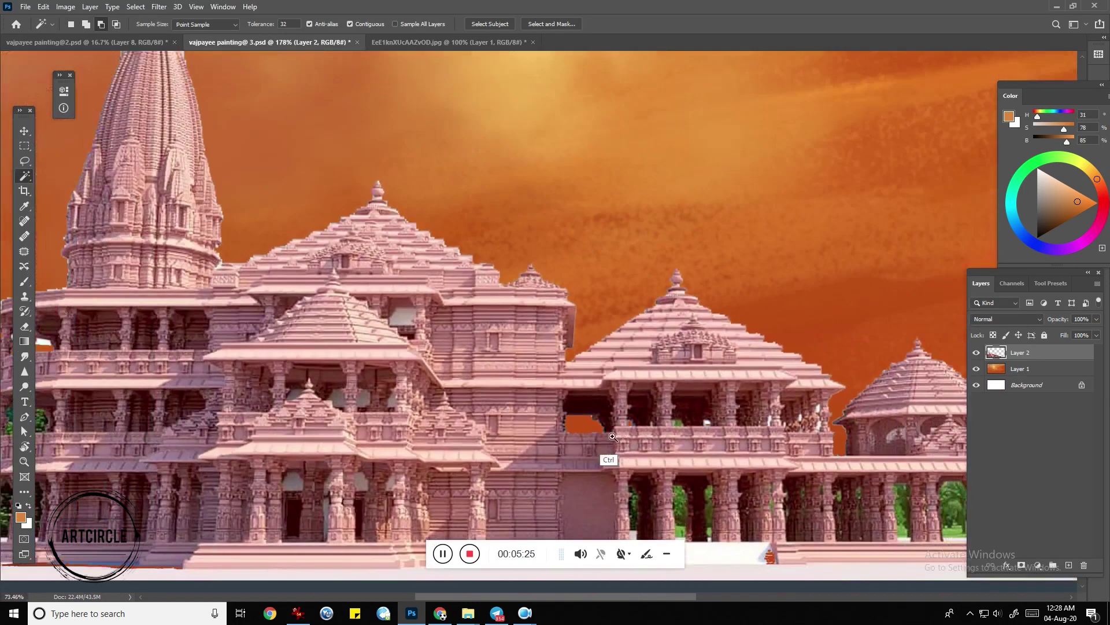
{"action": "left_click", "coordinate": [502, 224]}
{"action": "left_click", "coordinate": [474, 346]}
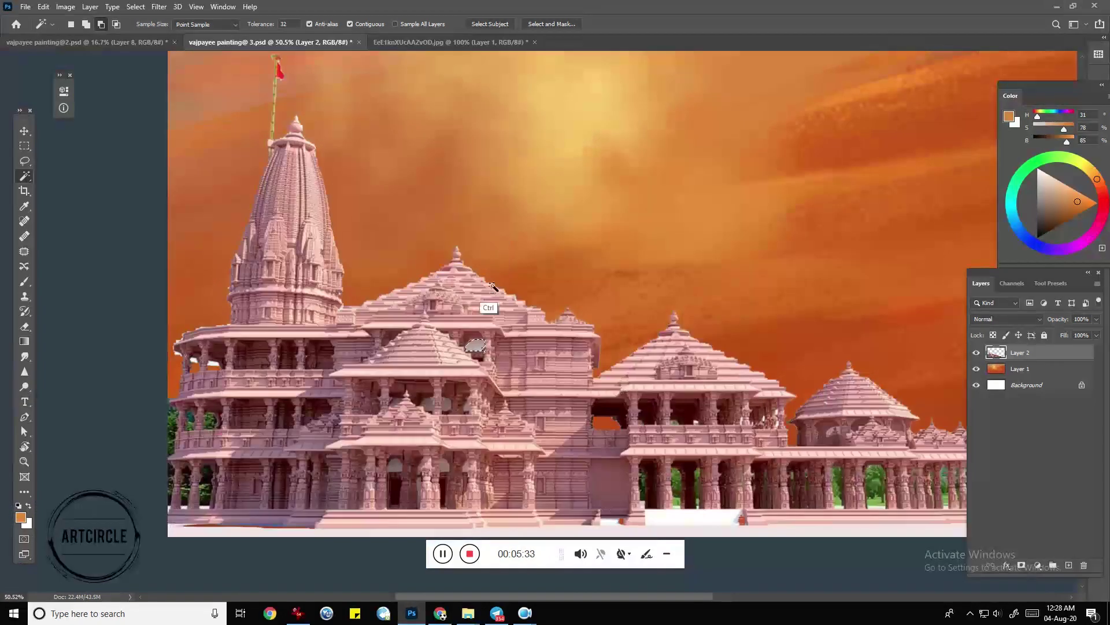
{"action": "key", "text": "e"}
{"action": "key", "text": "l"}
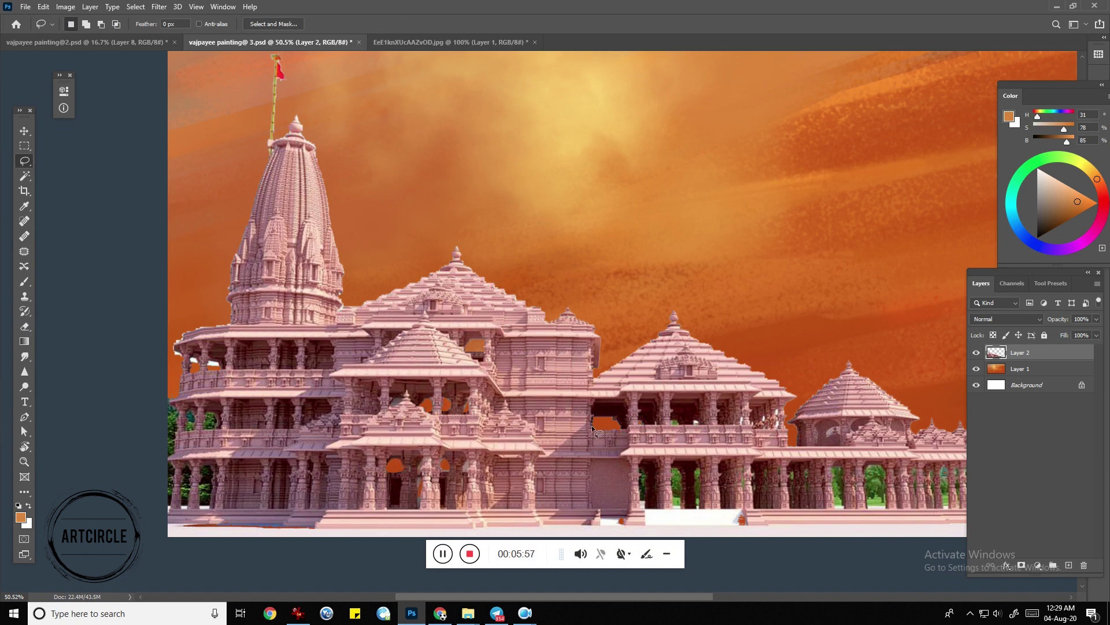
{"action": "key", "text": "w"}
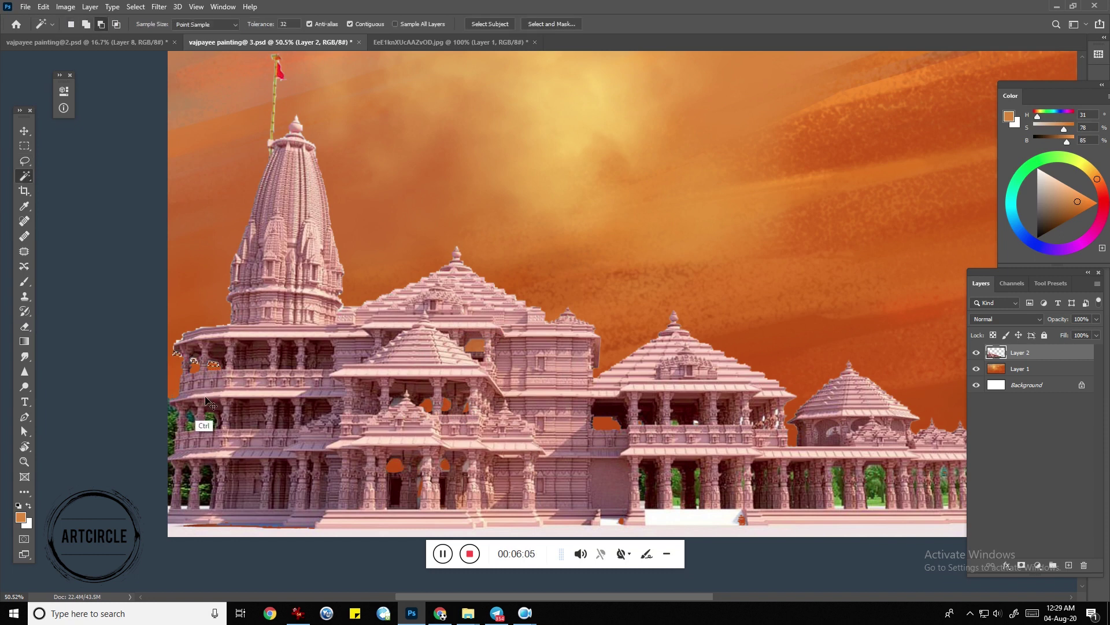
Lasso around the flag pole, invert the selection and erase the red smudges beside it
{"action": "left_click_drag", "start_coordinate": [308, 130], "coordinate": [378, 290]}
{"action": "key", "text": "l"}
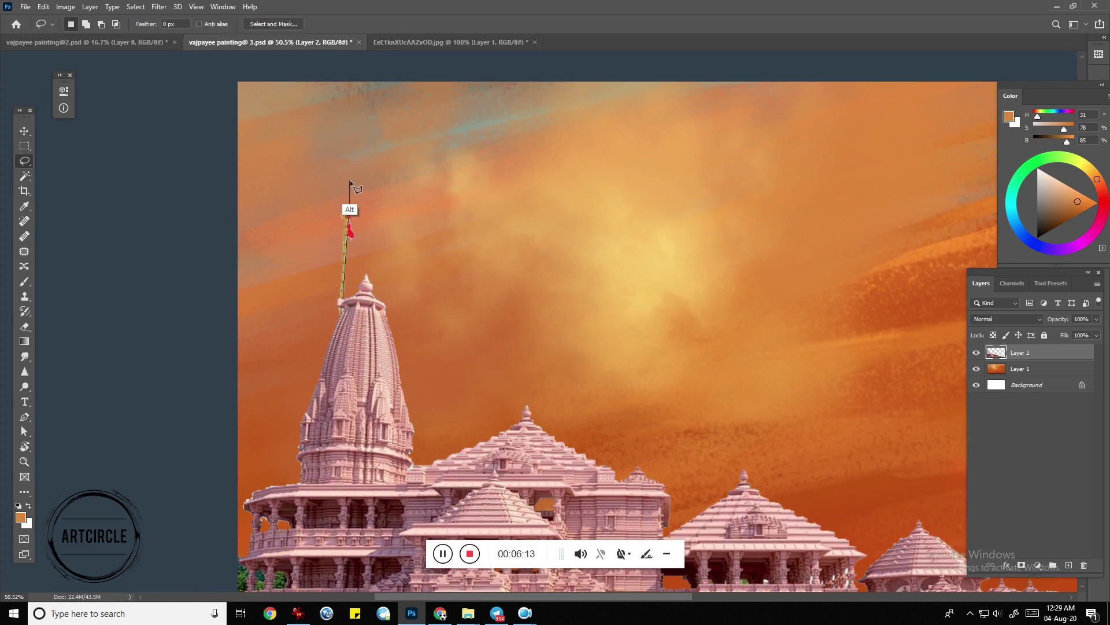
{"action": "left_click", "coordinate": [350, 178], "text": "alt"}
{"action": "left_click", "coordinate": [342, 299]}
{"action": "key", "text": "b"}
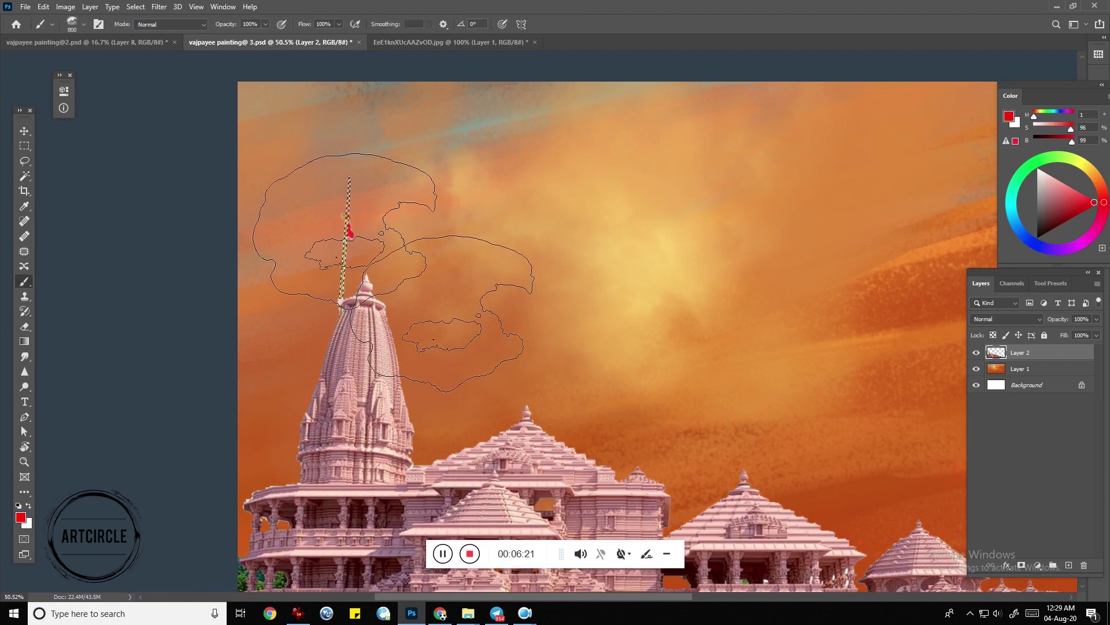
{"action": "key", "text": "ctrl+shift+i"}
{"action": "key", "text": "e"}
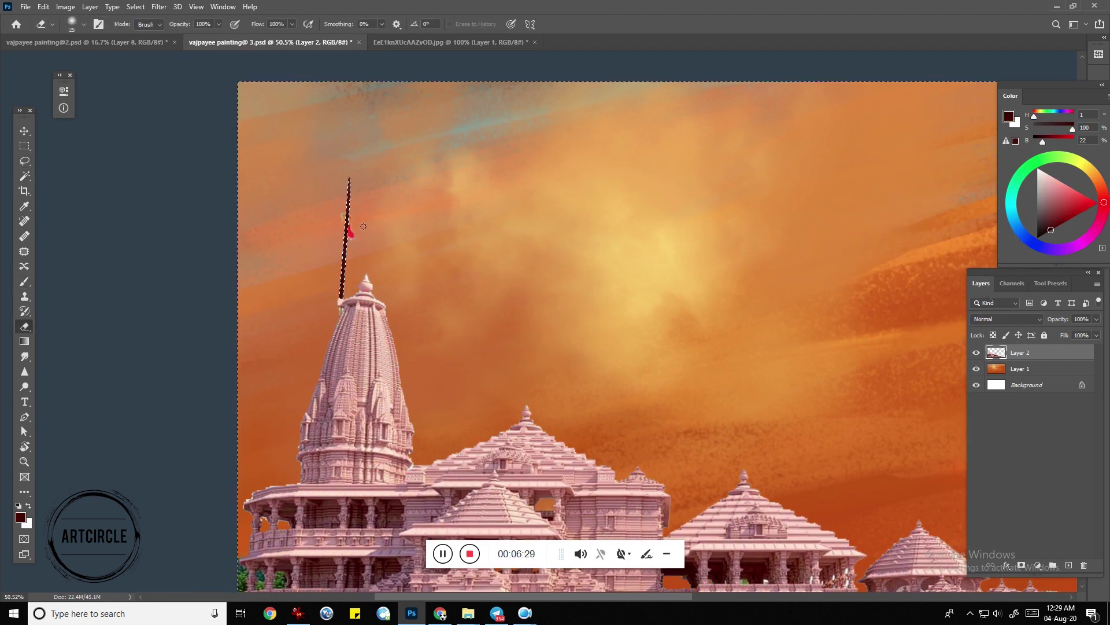
{"action": "left_click_drag", "start_coordinate": [352, 212], "coordinate": [342, 265]}
{"action": "key", "text": "ctrl+d"}
Lasso a waving flag shape at the pole top and fill it red
{"action": "key", "text": "l"}
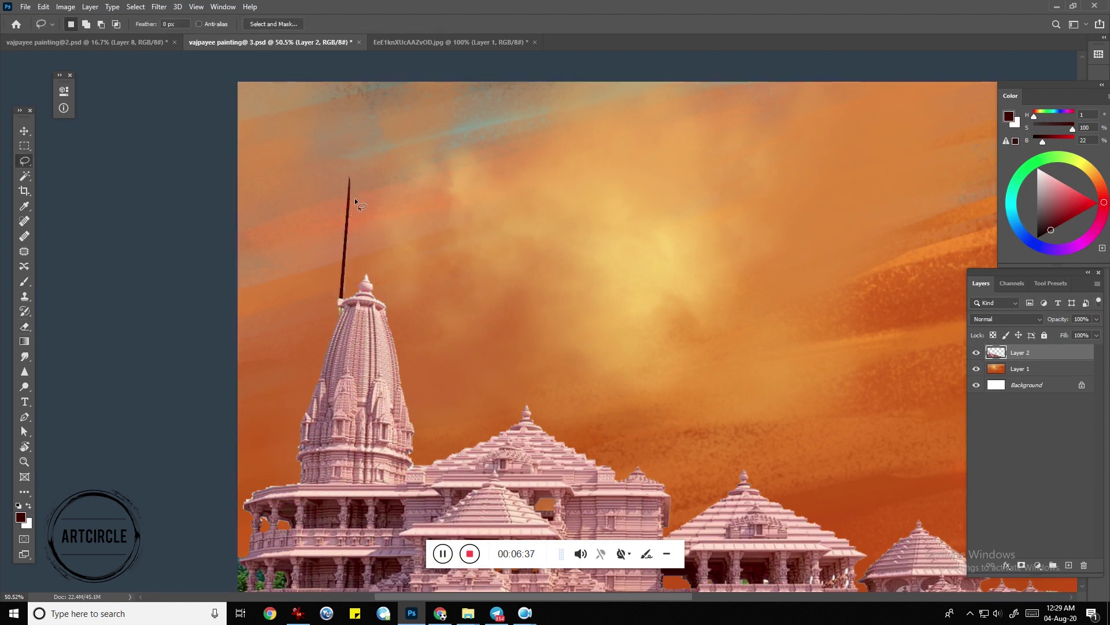
{"action": "key", "text": "g"}
{"action": "mouse_move", "coordinate": [345, 205]}
{"action": "left_mouse_down"}
{"action": "mouse_move", "coordinate": [349, 178]}
{"action": "mouse_move", "coordinate": [393, 210]}
{"action": "left_mouse_up"}
{"action": "left_click", "coordinate": [1086, 209]}
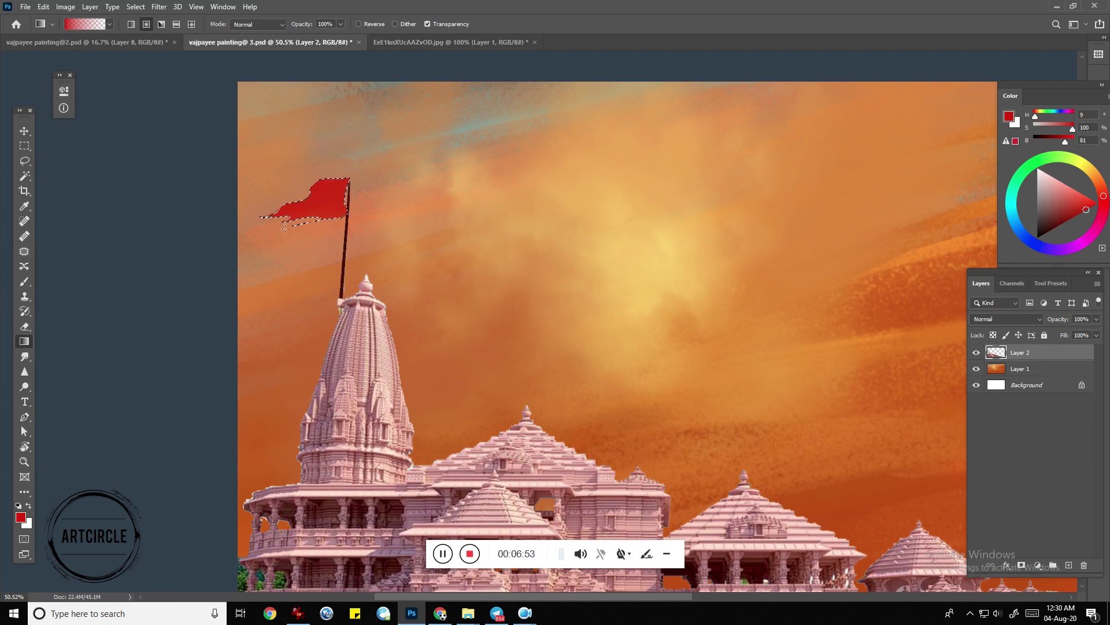
{"action": "key", "text": "b"}
{"action": "left_click", "coordinate": [1067, 221]}
{"action": "key", "text": "ctrl+d"}
{"action": "scroll", "coordinate": [265, 313], "scroll_direction": "down", "scroll_amount": 2}
Lasso the temple and copy it onto a new layer
{"action": "key", "text": "l"}
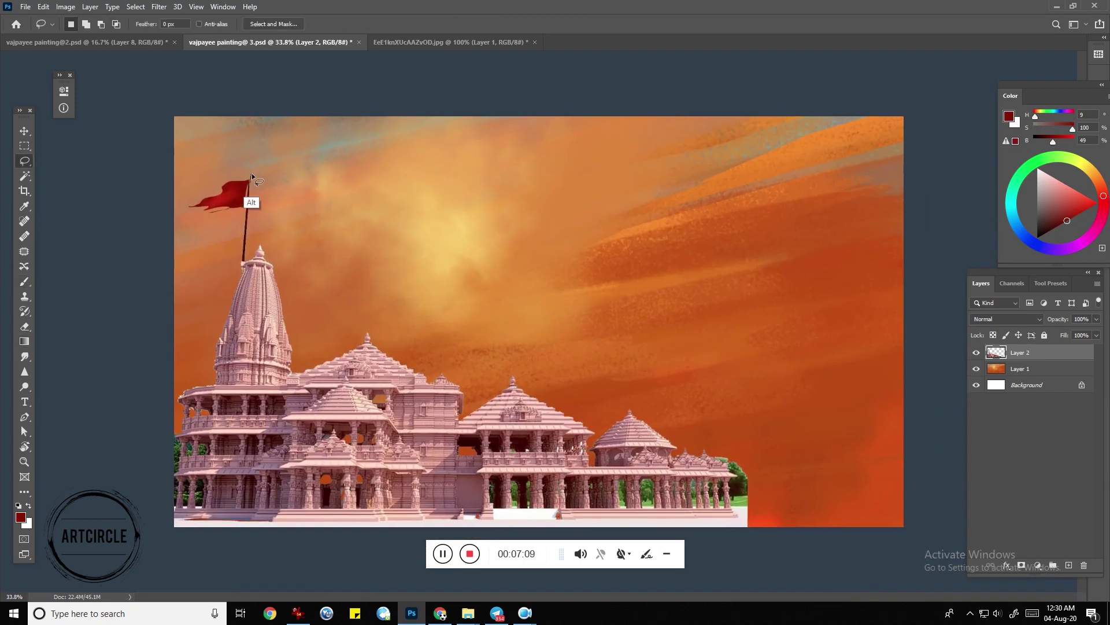
{"action": "key", "text": "b"}
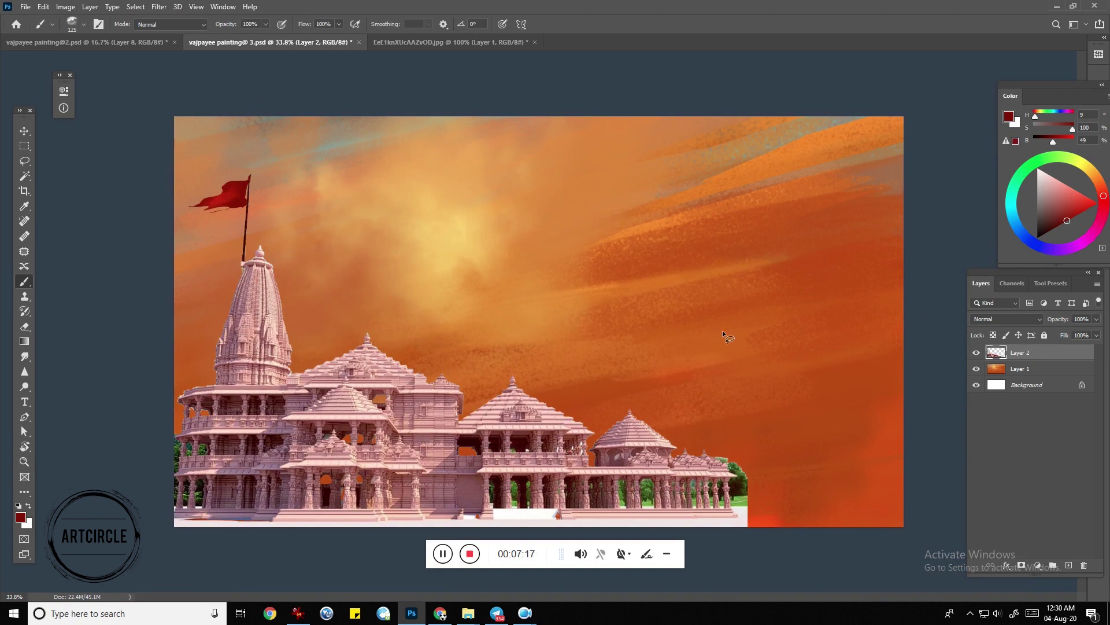
{"action": "key", "text": "l"}
{"action": "left_click_drag", "start_coordinate": [775, 437], "coordinate": [255, 251]}
{"action": "left_click_drag", "start_coordinate": [700, 550], "coordinate": [805, 463]}
{"action": "key", "text": "ctrl+j"}
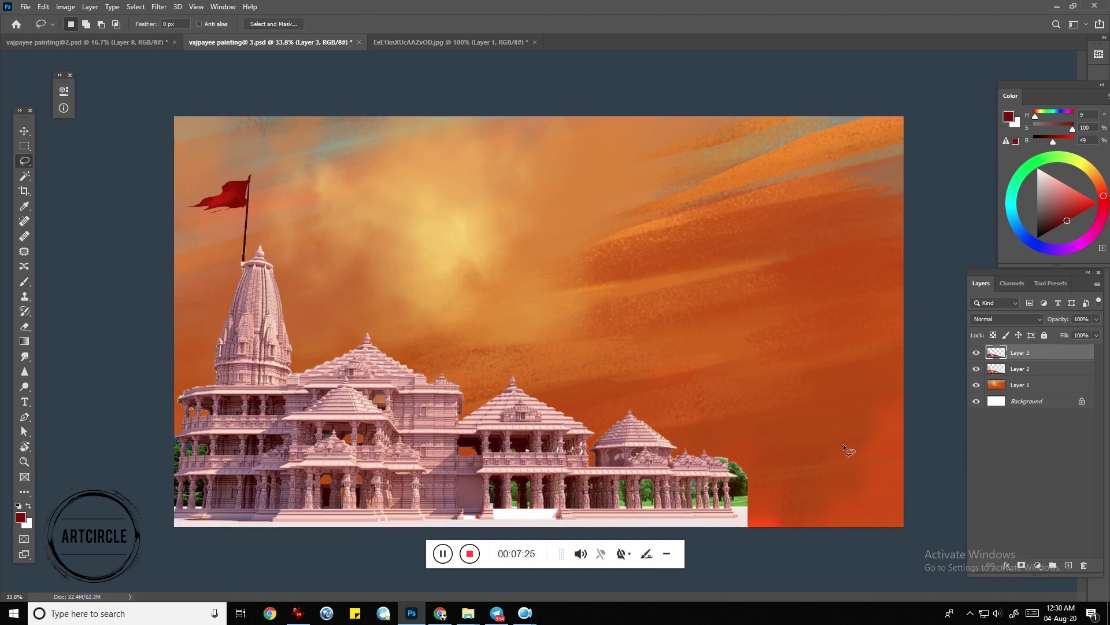
Shade the temple's lower part with a red gradient blended as Overlay at 75% opacity
{"action": "key", "text": "g"}
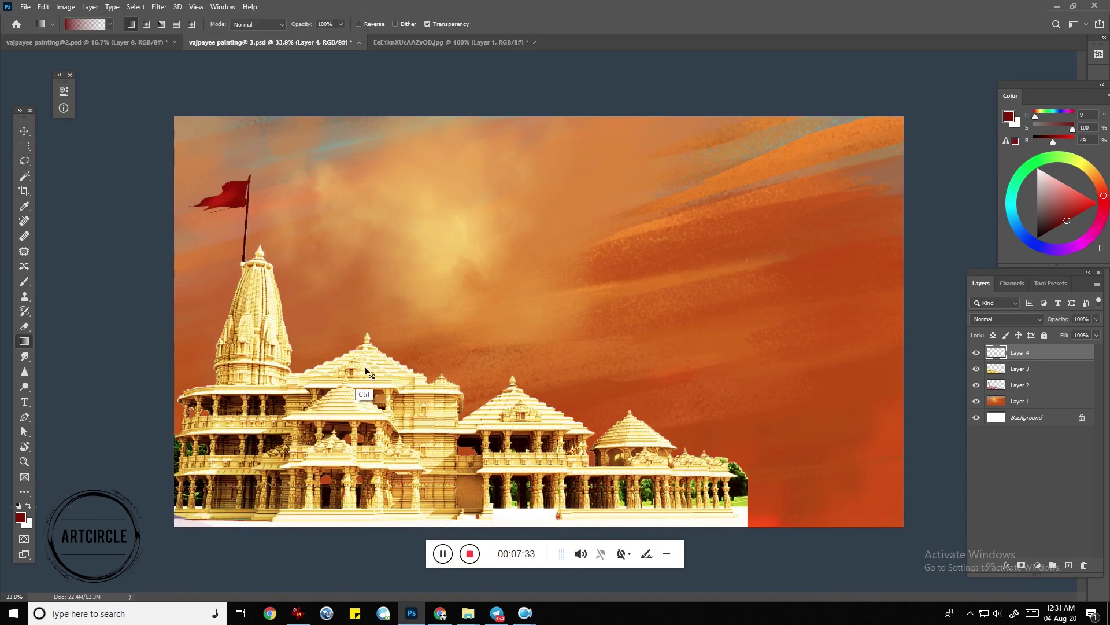
{"action": "left_click_drag", "start_coordinate": [340, 361], "coordinate": [281, 566]}
{"action": "key", "text": "ctrl+d"}
{"action": "left_click", "coordinate": [1006, 319]}
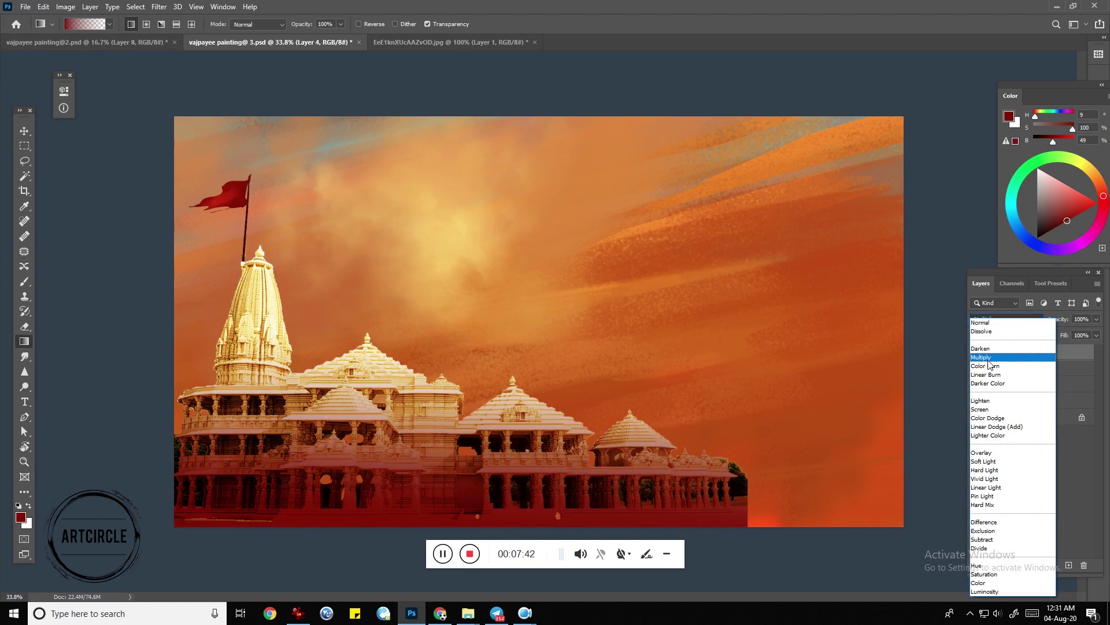
{"action": "left_click", "coordinate": [985, 461]}
{"action": "left_click", "coordinate": [1006, 319]}
{"action": "left_click", "coordinate": [985, 461]}
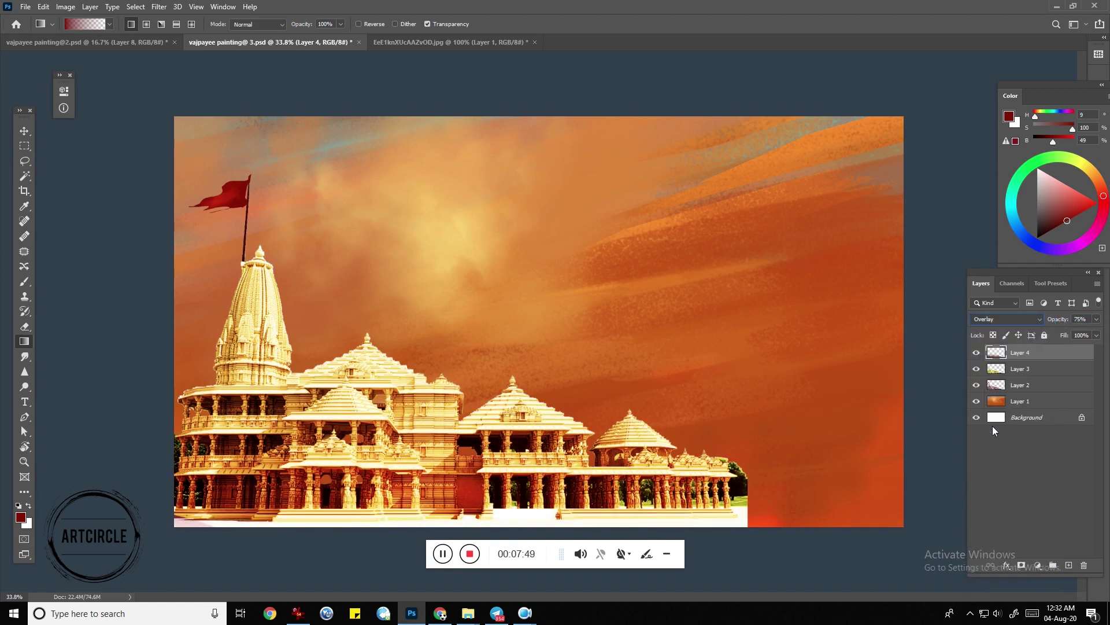
Add a new layer above the sky, darken the lower-right sky red, and save
{"action": "left_click", "coordinate": [1020, 401]}
{"action": "left_click", "coordinate": [1069, 565]}
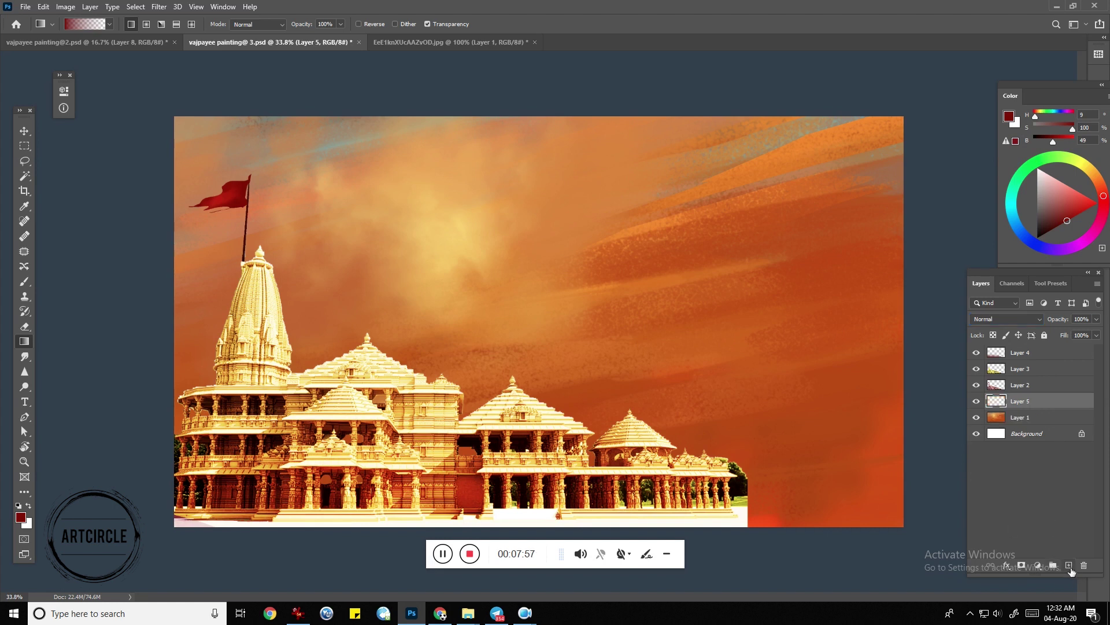
{"action": "left_click_drag", "start_coordinate": [768, 492], "coordinate": [758, 421]}
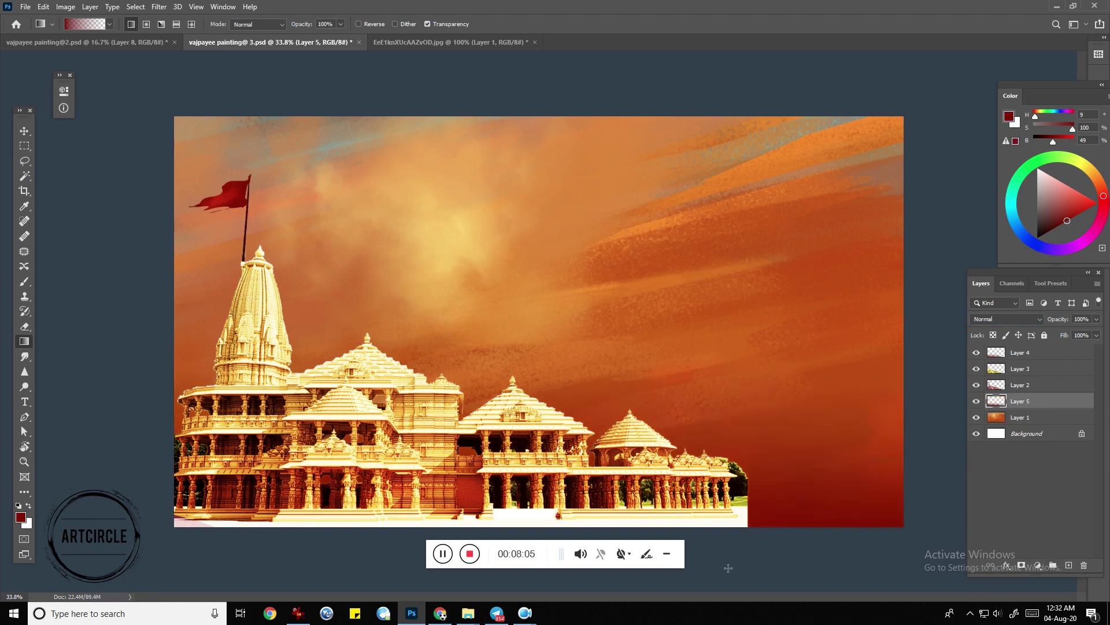
{"action": "key", "text": "ctrl+s"}
Drag the Rama archer figure from the other PSD into the temple poster
{"action": "left_click", "coordinate": [440, 42]}
{"action": "left_click", "coordinate": [266, 42]}
{"action": "left_click", "coordinate": [139, 42]}
{"action": "key", "text": "v"}
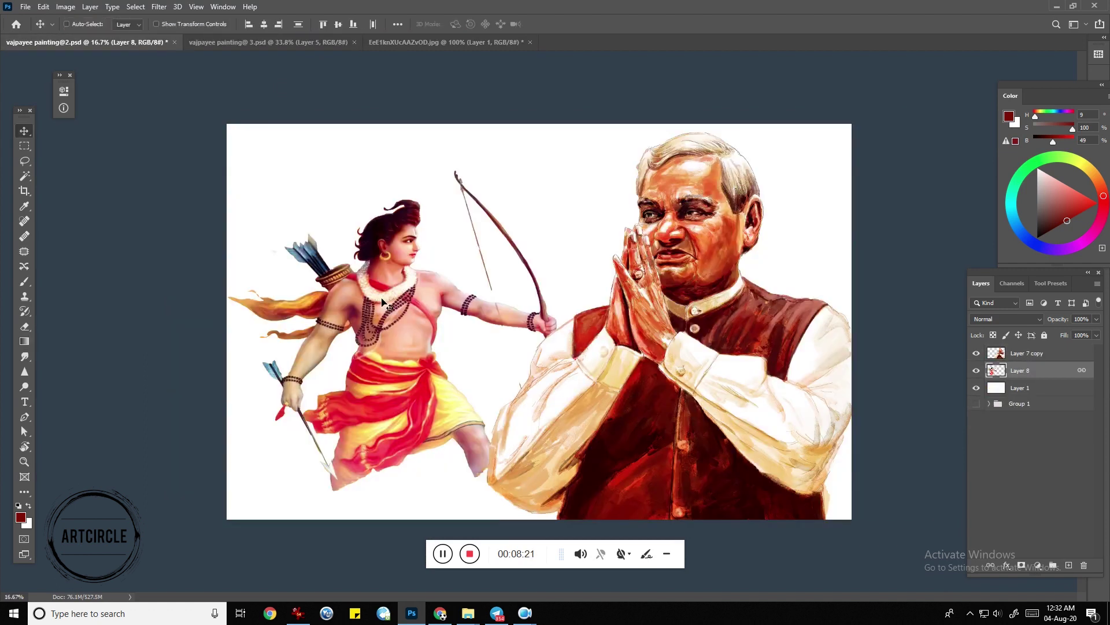
{"action": "left_click_drag", "start_coordinate": [376, 288], "coordinate": [657, 304]}
{"action": "key", "text": "ctrl+t"}
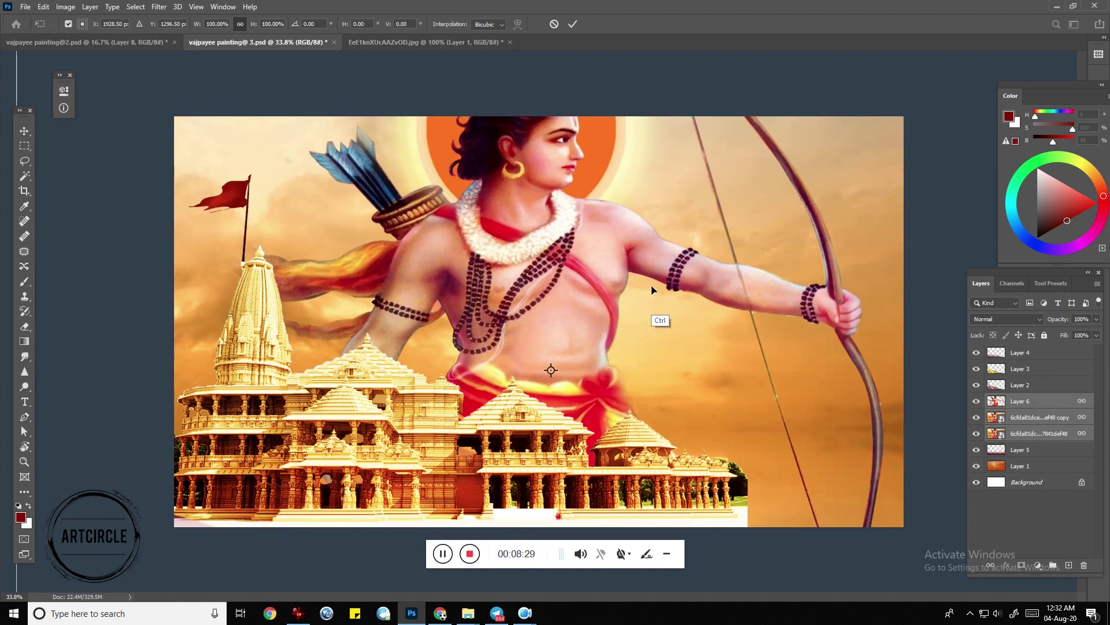
Scale the Rama figure down and move him to sit above the temple
{"action": "key", "text": "Return"}
{"action": "key", "text": "ctrl+t"}
{"action": "key", "text": "ctrl+0"}
{"action": "mouse_move", "coordinate": [855, 117]}
{"action": "left_mouse_down"}
{"action": "mouse_move", "coordinate": [623, 221]}
{"action": "mouse_move", "coordinate": [588, 196]}
{"action": "left_mouse_up"}
{"action": "mouse_move", "coordinate": [538, 247]}
{"action": "left_mouse_down"}
{"action": "mouse_move", "coordinate": [538, 272]}
{"action": "mouse_move", "coordinate": [526, 274]}
{"action": "left_mouse_up"}
{"action": "left_click_drag", "start_coordinate": [575, 196], "coordinate": [607, 211]}
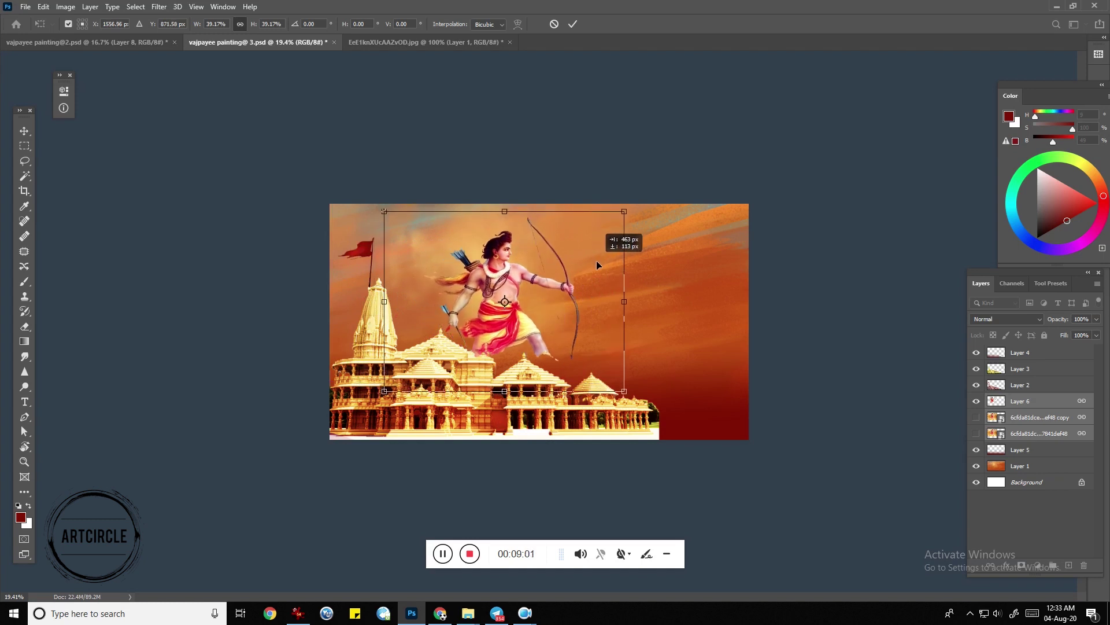
{"action": "left_click_drag", "start_coordinate": [595, 191], "coordinate": [565, 200]}
{"action": "left_click_drag", "start_coordinate": [610, 242], "coordinate": [648, 242]}
{"action": "key", "text": "Return"}
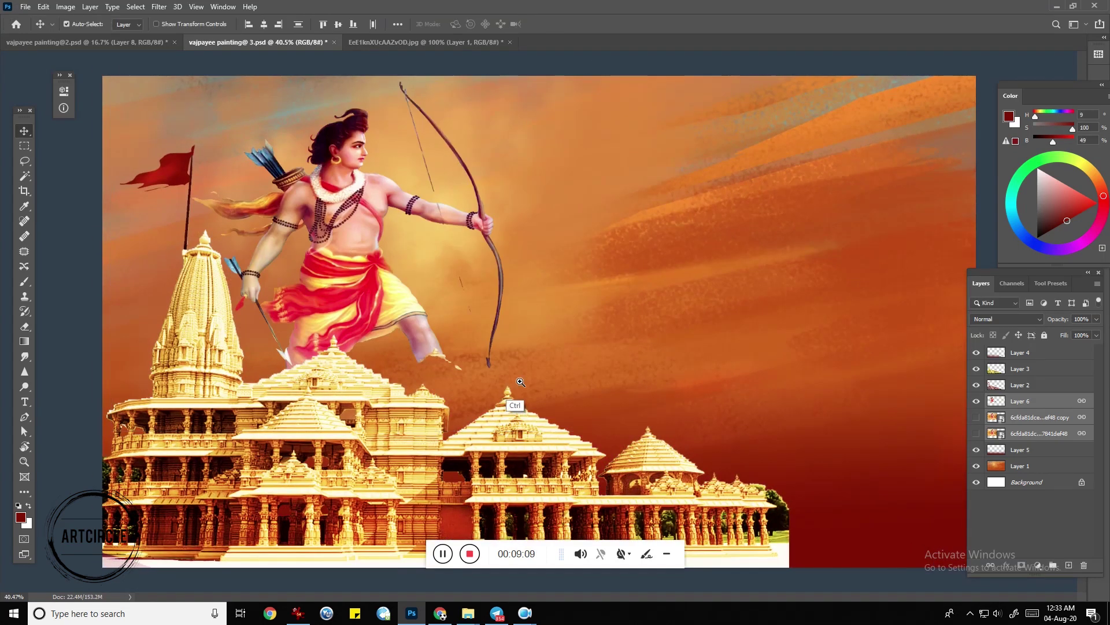
{"action": "left_click_drag", "start_coordinate": [520, 260], "coordinate": [486, 260]}
{"action": "mouse_move", "coordinate": [459, 340]}
{"action": "left_mouse_down"}
{"action": "mouse_move", "coordinate": [528, 339]}
{"action": "mouse_move", "coordinate": [480, 374]}
{"action": "mouse_move", "coordinate": [528, 338]}
{"action": "left_mouse_up"}
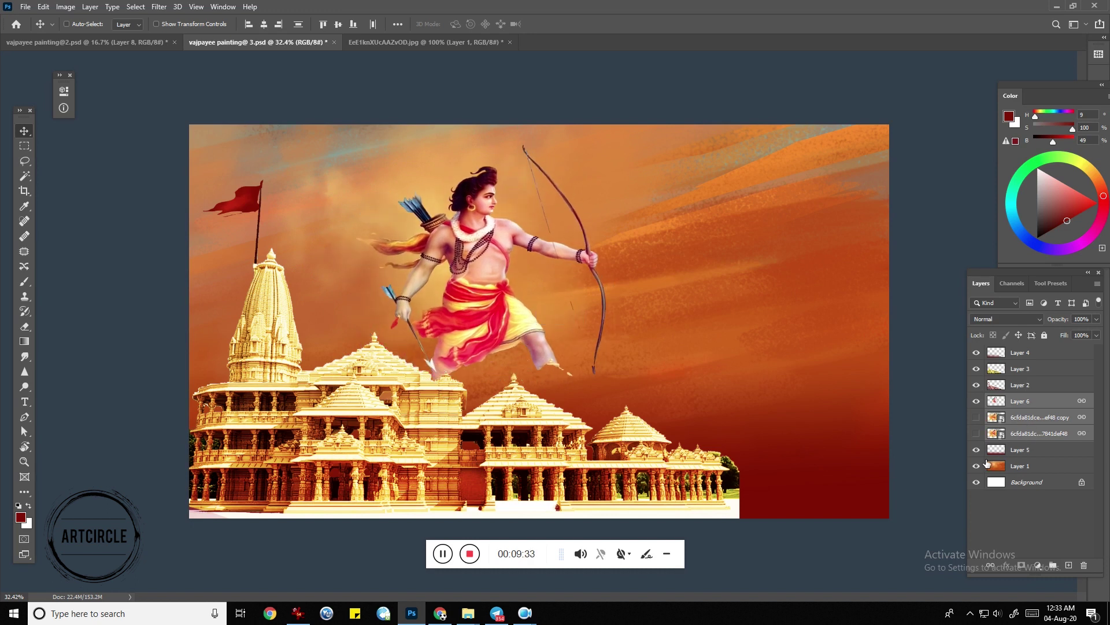
Stamp the visible temple and sky into a new layer with Rama and background hidden
{"action": "left_click_drag", "start_coordinate": [976, 465], "coordinate": [976, 450]}
{"action": "left_click", "coordinate": [976, 401]}
{"action": "left_click", "coordinate": [1020, 352]}
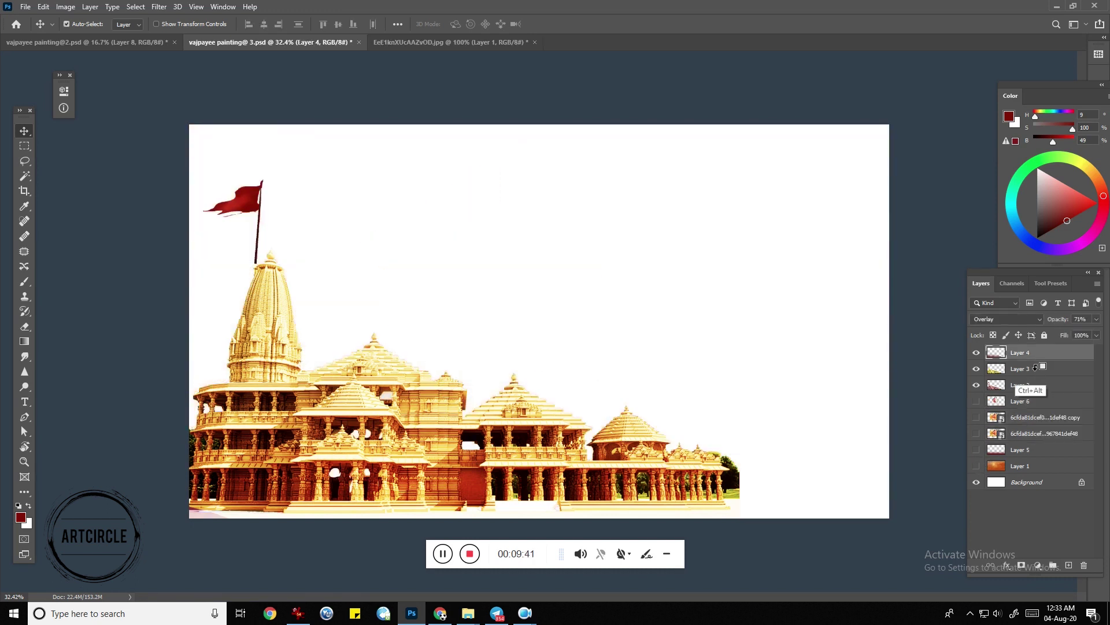
{"action": "left_click", "coordinate": [976, 482]}
{"action": "left_click_drag", "start_coordinate": [977, 449], "coordinate": [977, 466]}
{"action": "key", "text": "ctrl+shift+alt+e"}
{"action": "left_click", "coordinate": [977, 417]}
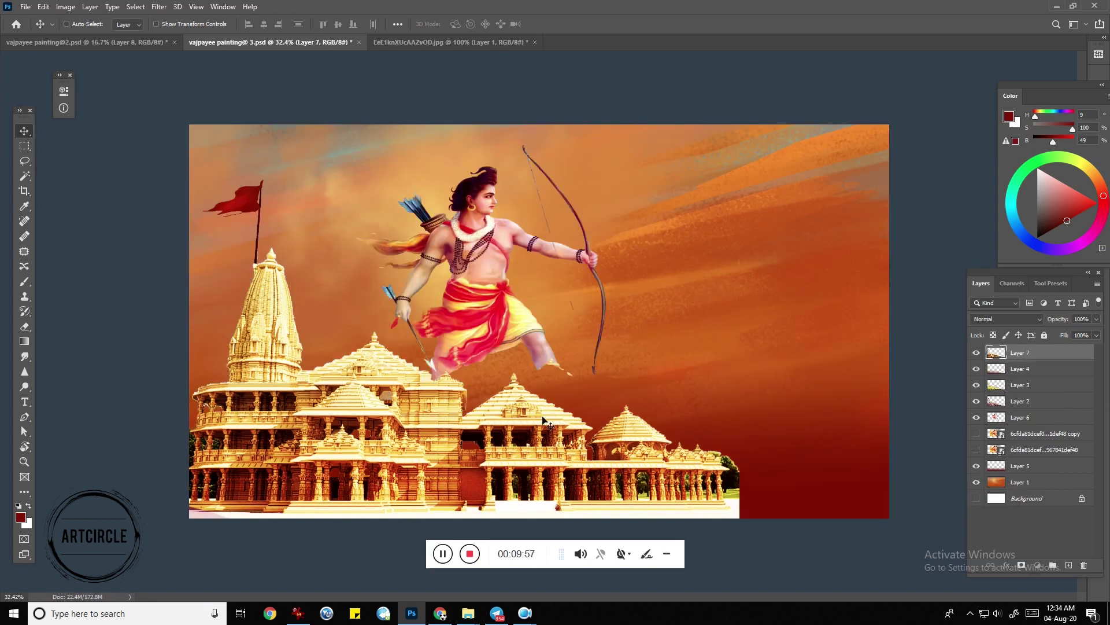
Shift the temple copy up-right beneath Rama and erase its duplicate flag and spire
{"action": "left_click_drag", "start_coordinate": [559, 390], "coordinate": [595, 372]}
{"action": "key", "text": "ctrl+bracketleft"}
{"action": "key", "text": "ctrl+bracketleft"}
{"action": "key", "text": "ctrl+bracketleft"}
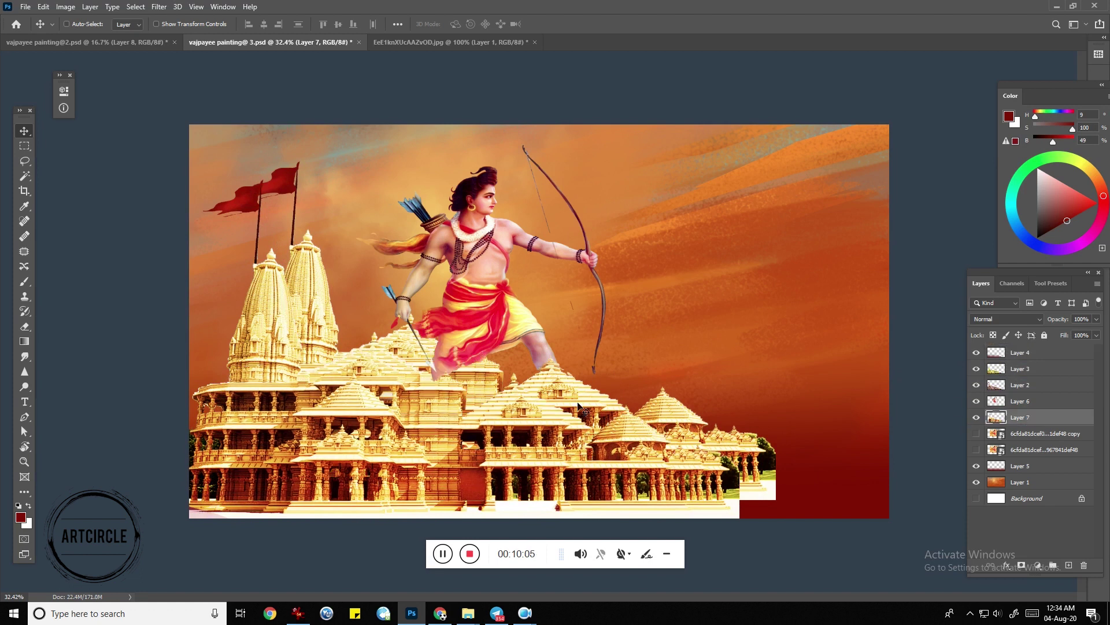
{"action": "key", "text": "e"}
{"action": "left_click_drag", "start_coordinate": [397, 336], "coordinate": [324, 272]}
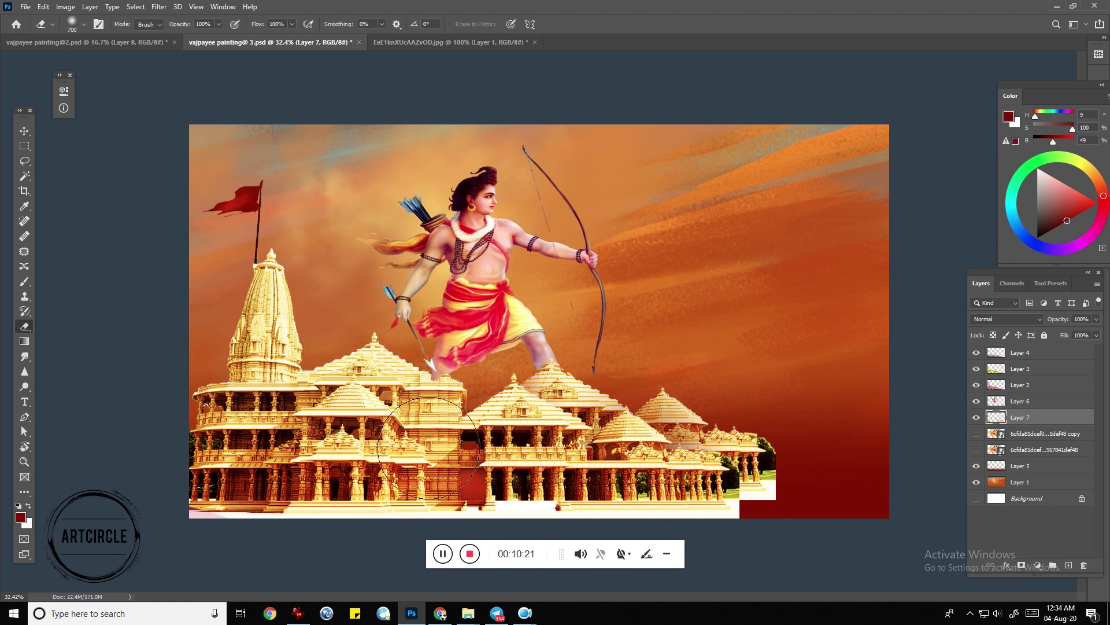
Add a new empty layer above Rama for painting the extended scarf
{"action": "left_click", "coordinate": [1032, 407]}
{"action": "key", "text": "ctrl+shift+alt+n"}
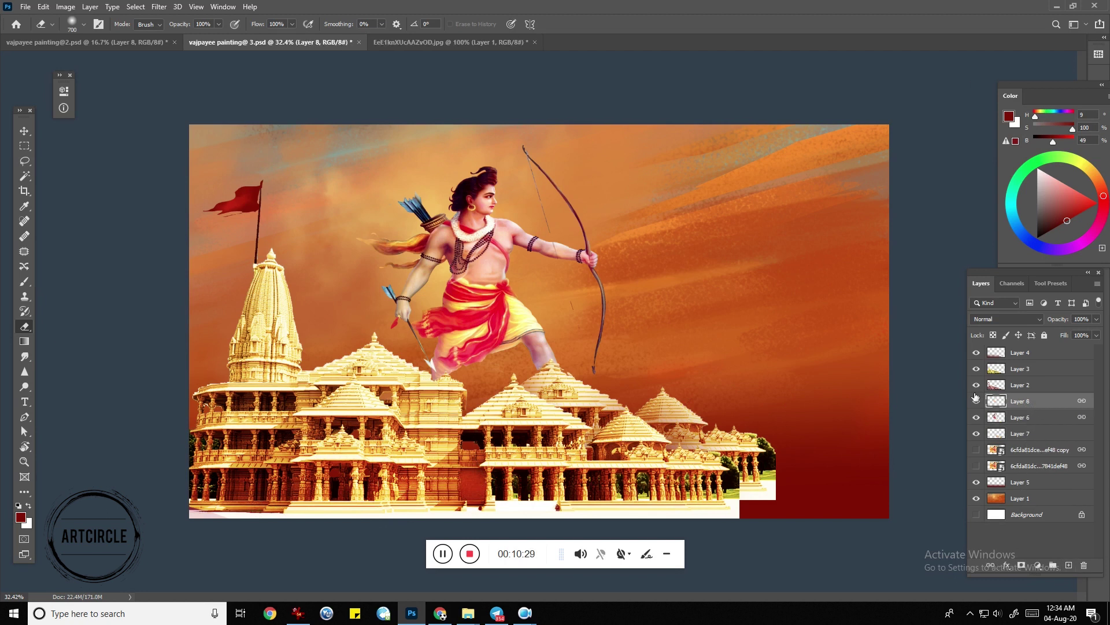
{"action": "key", "text": "b"}
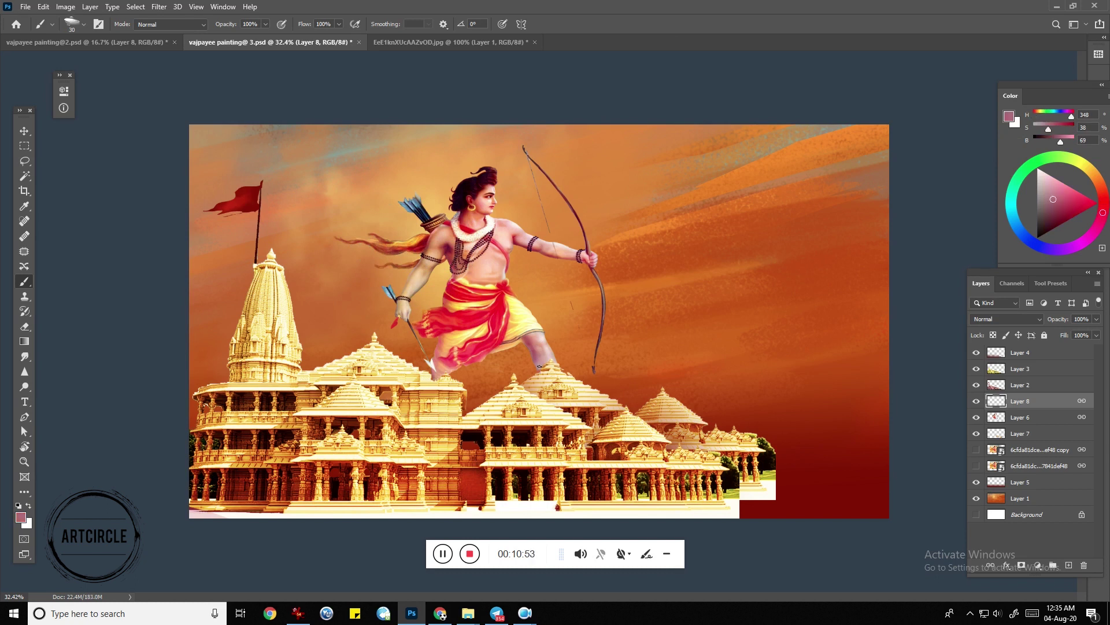
{"action": "key", "text": "l"}
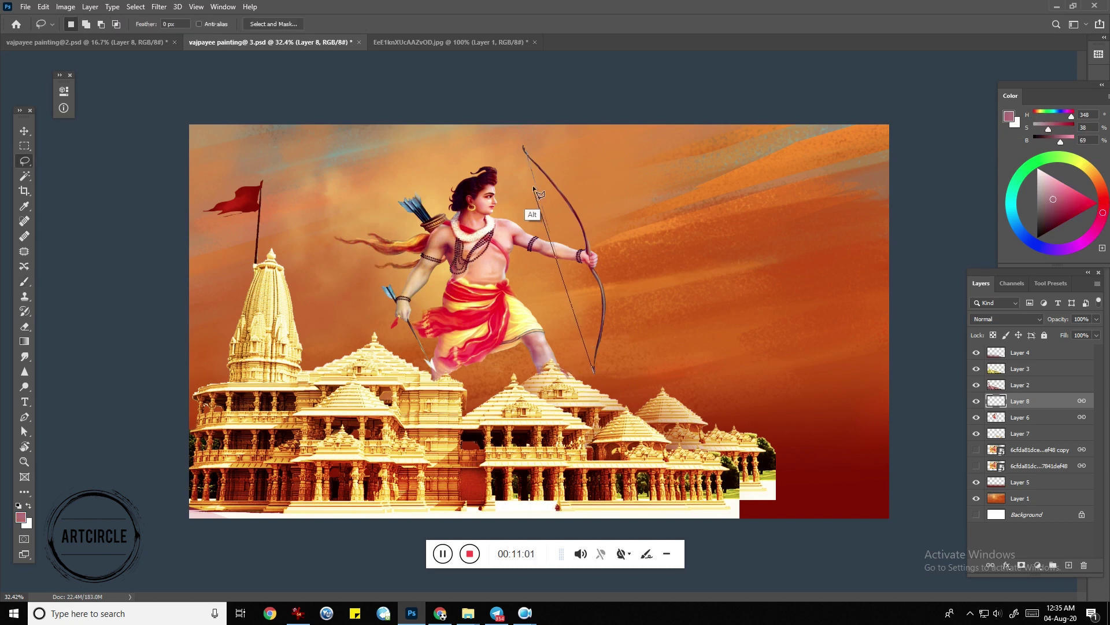
{"action": "key", "text": "g"}
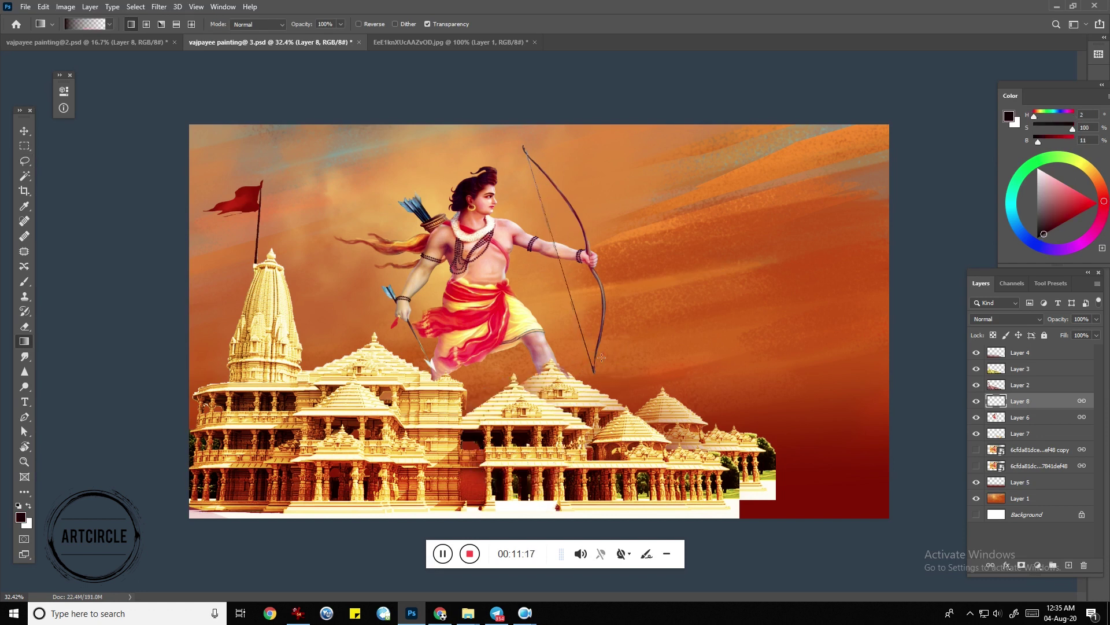
Erase the extra right section of the temple copy layer, then add a new layer above
{"action": "left_click", "coordinate": [997, 433]}
{"action": "key", "text": "e"}
{"action": "left_click_drag", "start_coordinate": [757, 456], "coordinate": [781, 578]}
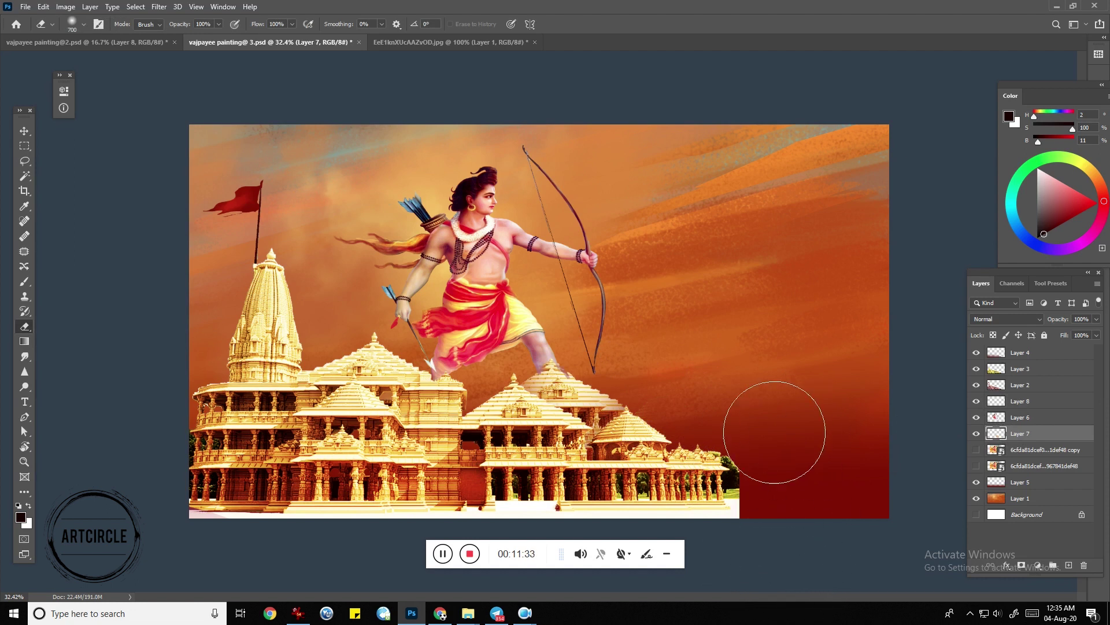
{"action": "left_click", "coordinate": [1069, 565]}
{"action": "left_click", "coordinate": [24, 146]}
Fill a red circle behind Rama's head, then duplicate it, enlarge it, and place the copy beneath
{"action": "mouse_move", "coordinate": [473, 216]}
{"action": "left_mouse_down"}
{"action": "mouse_move", "coordinate": [531, 275]}
{"action": "mouse_move", "coordinate": [519, 240]}
{"action": "left_mouse_up"}
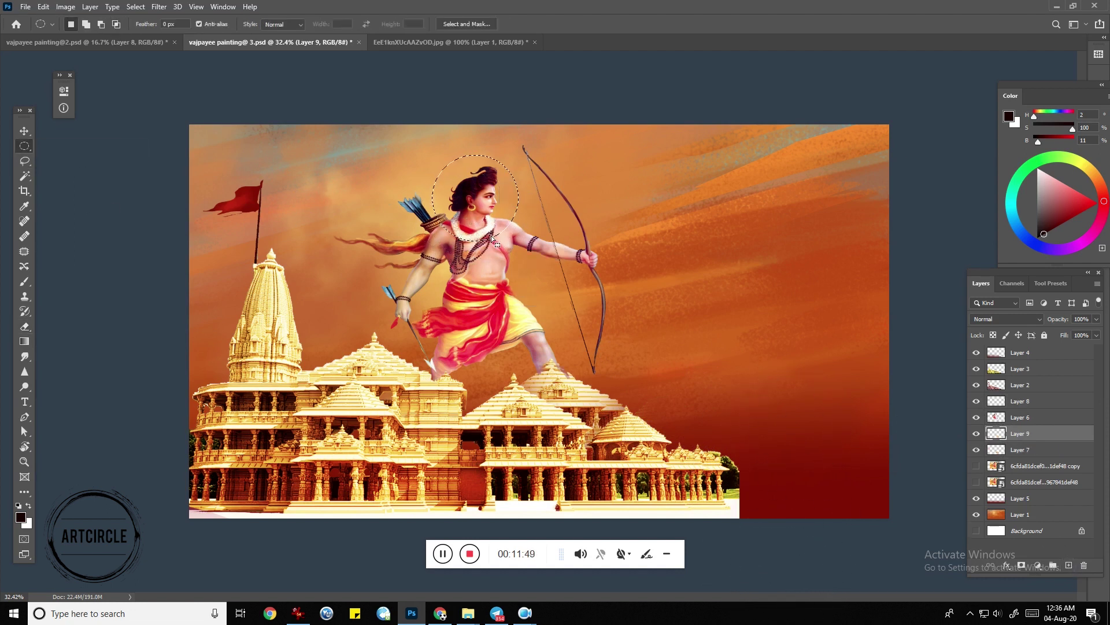
{"action": "key", "text": "g"}
{"action": "left_click", "coordinate": [1092, 199]}
{"action": "key", "text": "x"}
{"action": "key", "text": "ctrl+BackSpace"}
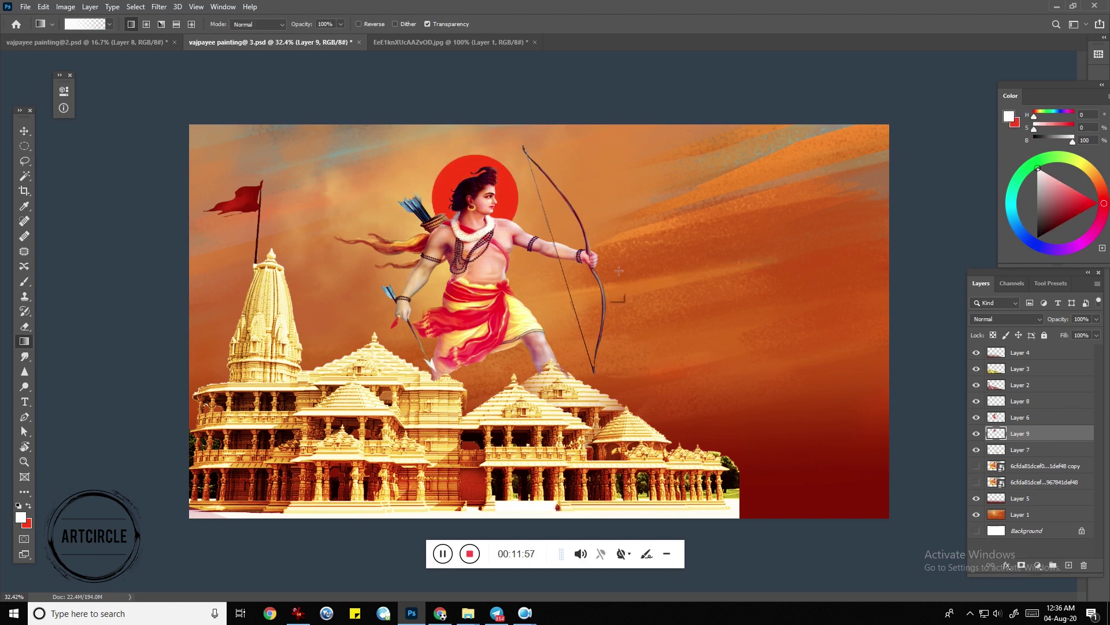
{"action": "key", "text": "ctrl+j"}
{"action": "key", "text": "ctrl+t"}
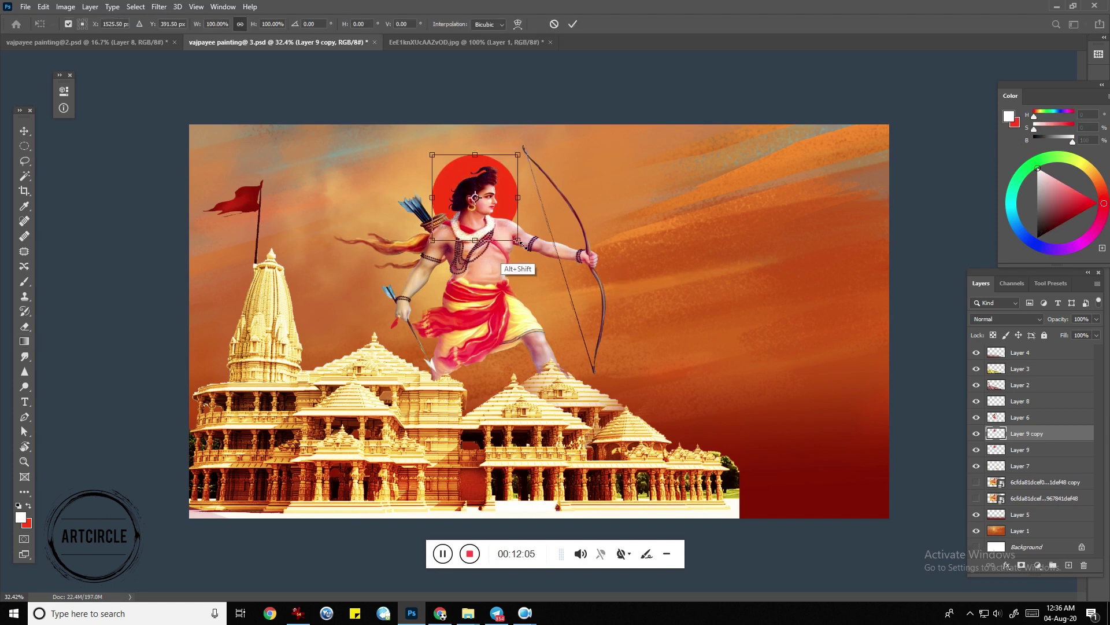
{"action": "left_click_drag", "start_coordinate": [519, 240], "coordinate": [525, 248]}
{"action": "key", "text": "Return"}
{"action": "key", "text": "ctrl+bracketleft"}
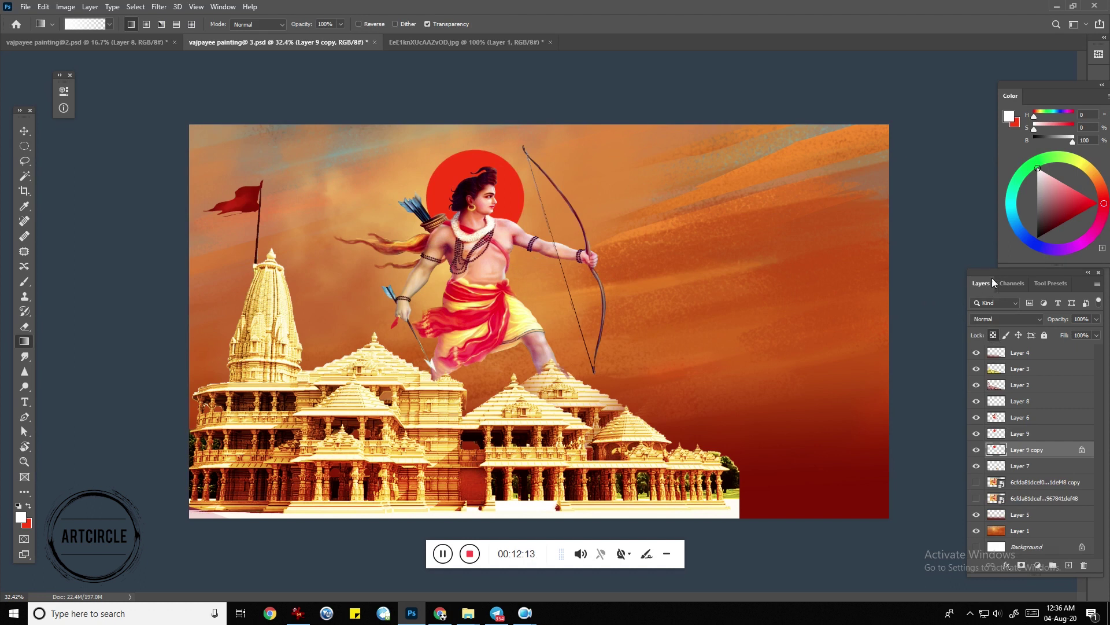
Fill a pale yellow ring around the sun and soften it with Gaussian Blur
{"action": "left_click", "coordinate": [523, 319], "text": "alt"}
{"action": "key", "text": "x"}
{"action": "key", "text": "ctrl+BackSpace"}
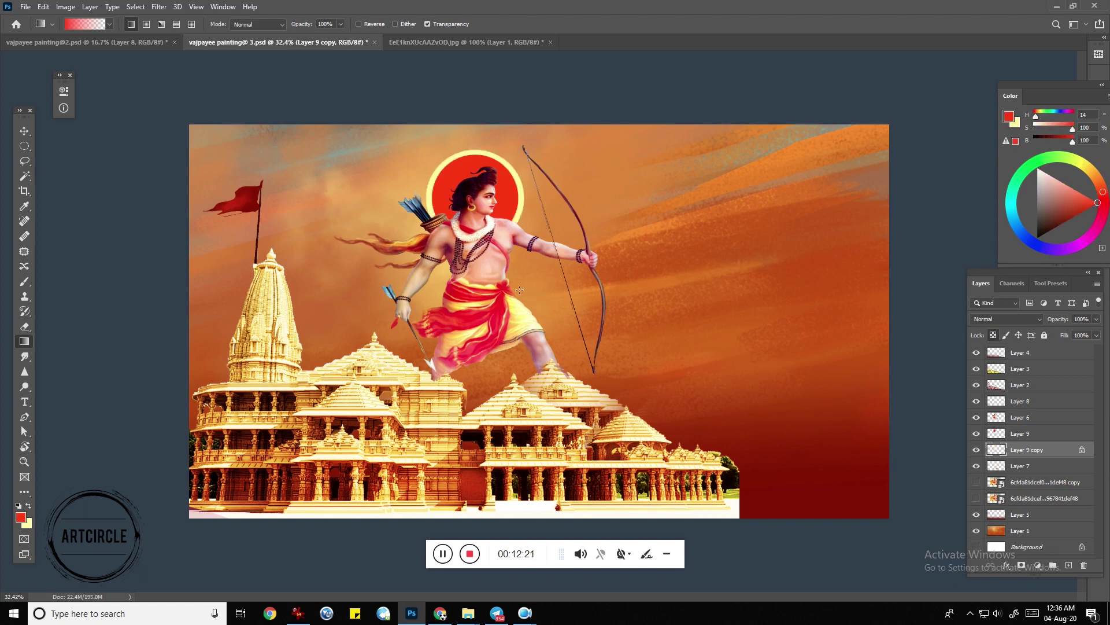
{"action": "left_click", "coordinate": [159, 6]}
{"action": "left_click", "coordinate": [324, 200]}
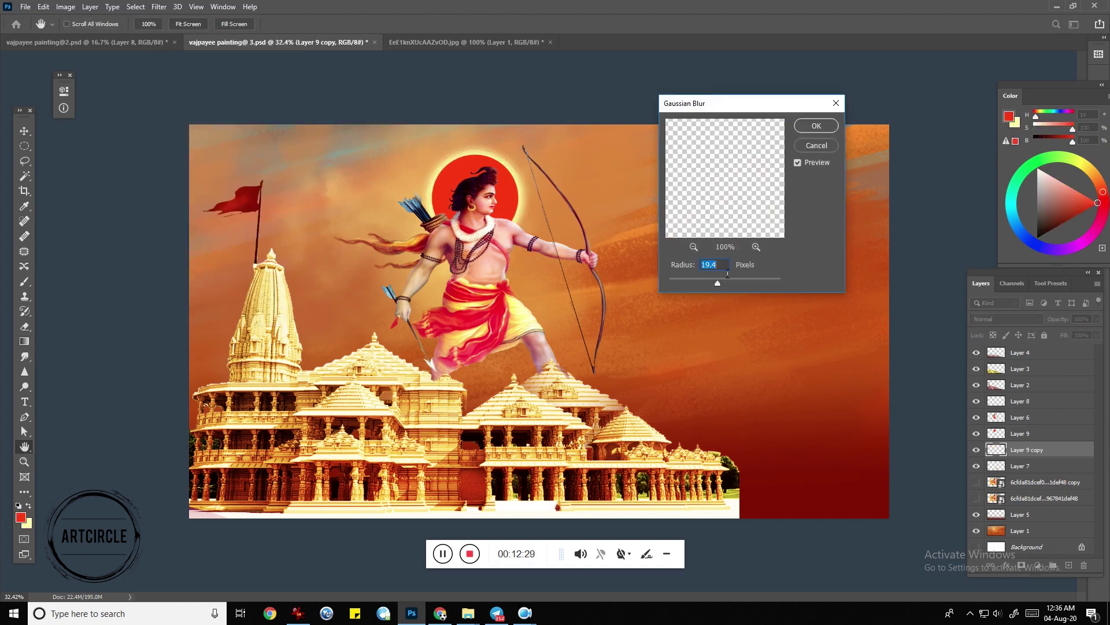
{"action": "left_click", "coordinate": [813, 126]}
Enlarge the brush and sample orange, peach and darker orange tones from the sky
{"action": "key", "text": "b"}
{"action": "key", "text": "bracketright"}
{"action": "key", "text": "bracketright"}
{"action": "left_click", "coordinate": [641, 233], "text": "alt"}
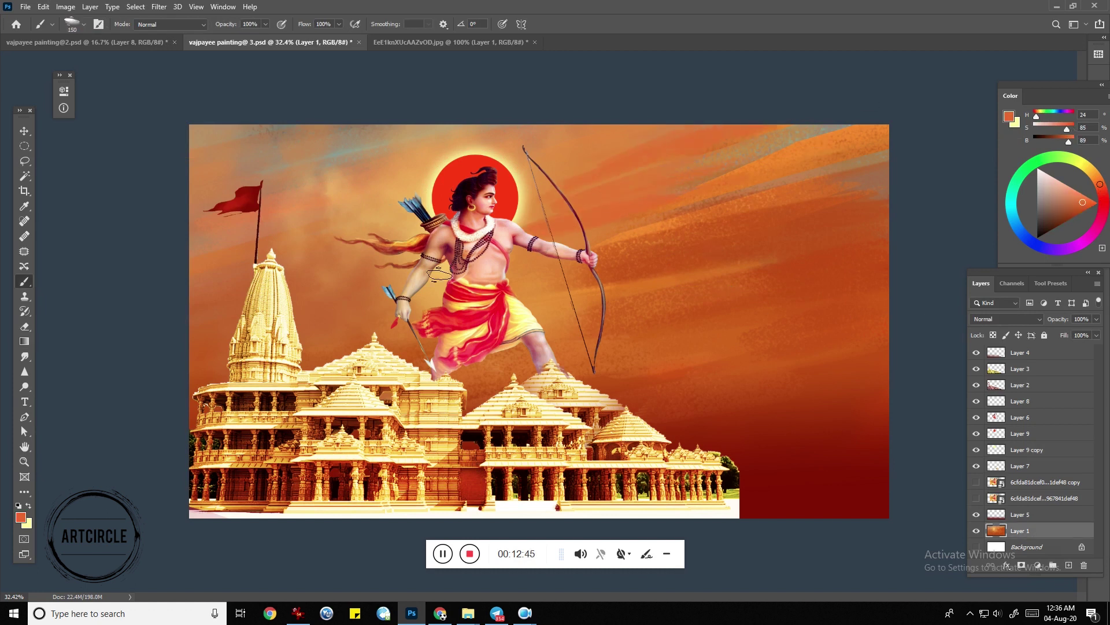
{"action": "left_click", "coordinate": [421, 296], "text": "alt"}
{"action": "left_click", "coordinate": [432, 185], "text": "alt"}
{"action": "left_click", "coordinate": [580, 140], "text": "alt"}
Draw a light cyan gradient across the top of the sky on a new layer
{"action": "key", "text": "g"}
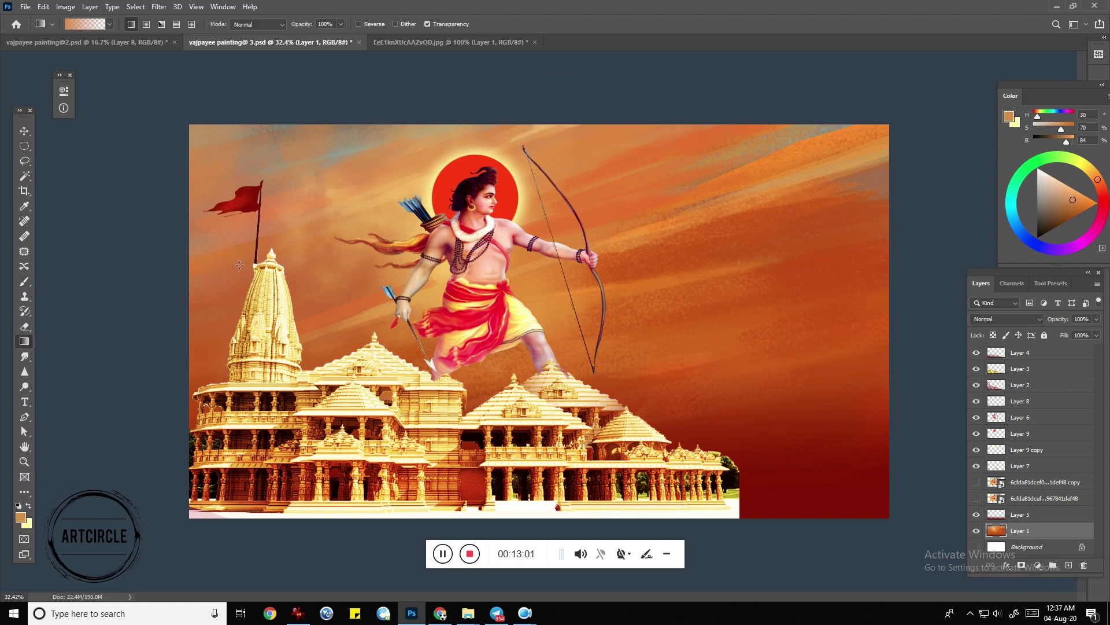
{"action": "left_click", "coordinate": [419, 232], "text": "alt"}
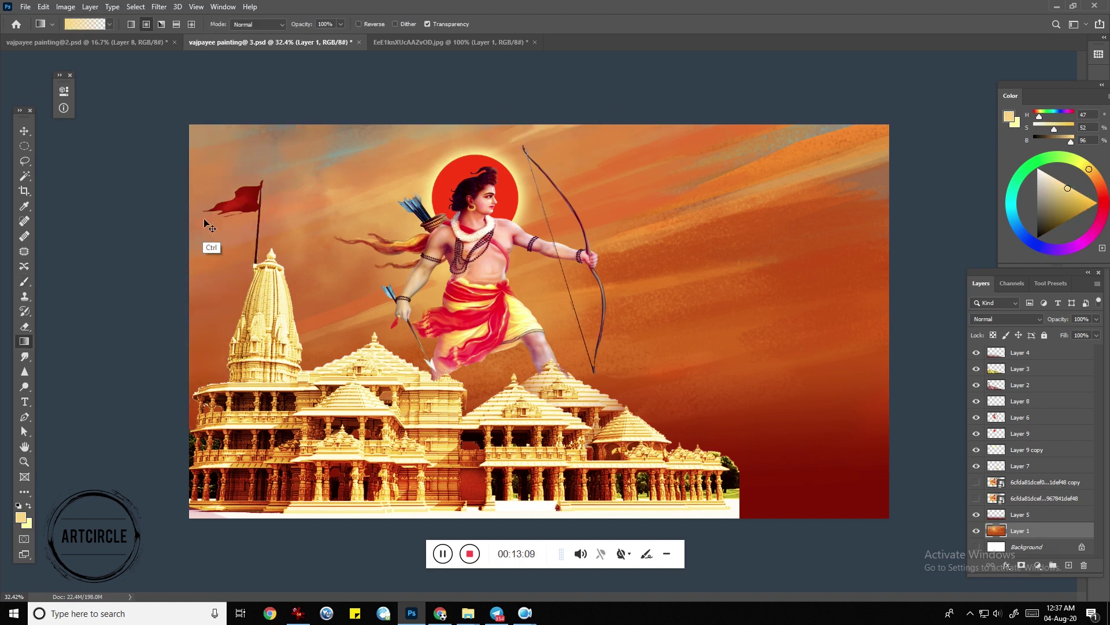
{"action": "left_click", "coordinate": [334, 181], "text": "alt"}
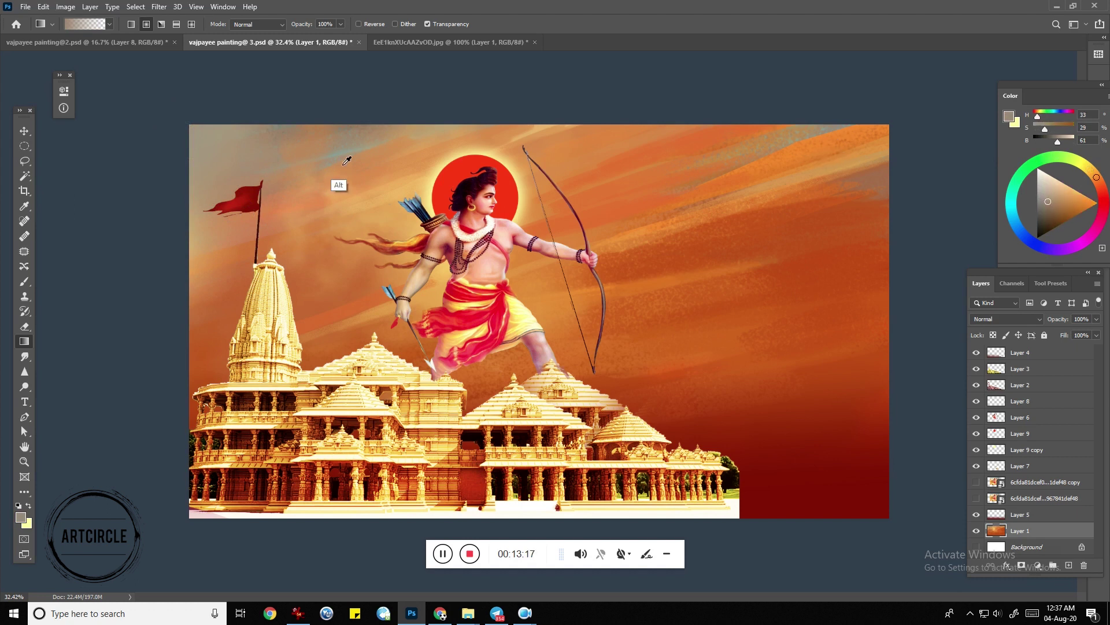
{"action": "left_click", "coordinate": [414, 134], "text": "alt"}
{"action": "left_click_drag", "start_coordinate": [635, 83], "coordinate": [665, 139]}
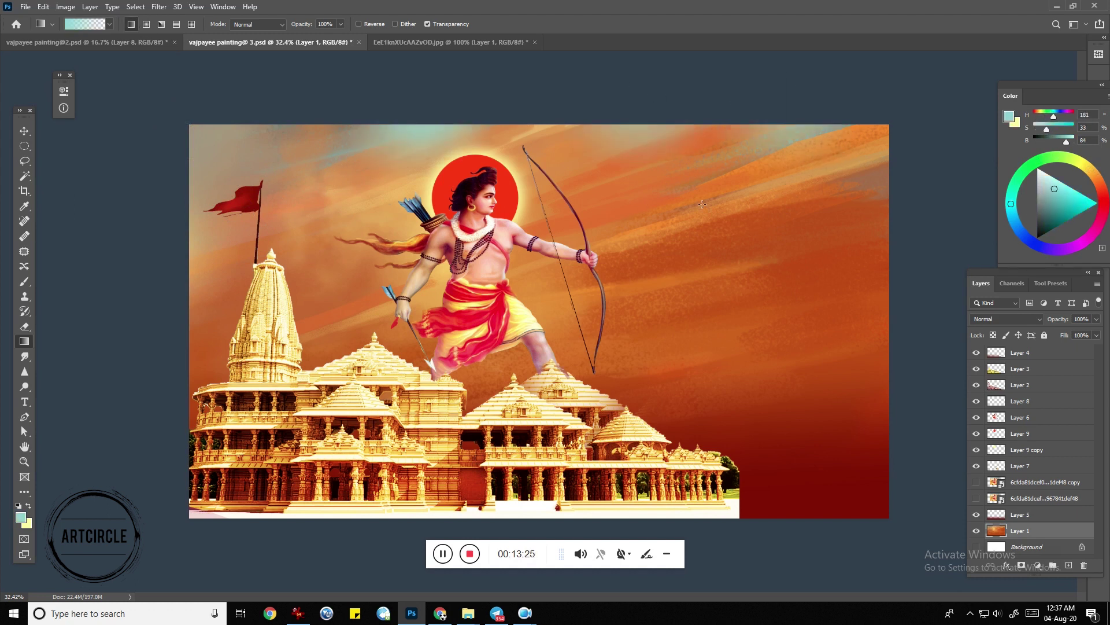
{"action": "left_click", "coordinate": [1069, 565]}
{"action": "left_click_drag", "start_coordinate": [578, 121], "coordinate": [579, 279]}
Save the poster and close the downloaded image without saving
{"action": "key", "text": "ctrl+s"}
{"action": "key", "text": "ctrl+Tab"}
{"action": "key", "text": "ctrl+w"}
Bring the portrait into the poster, shrink it to about half size and move it right
{"action": "key", "text": "n"}
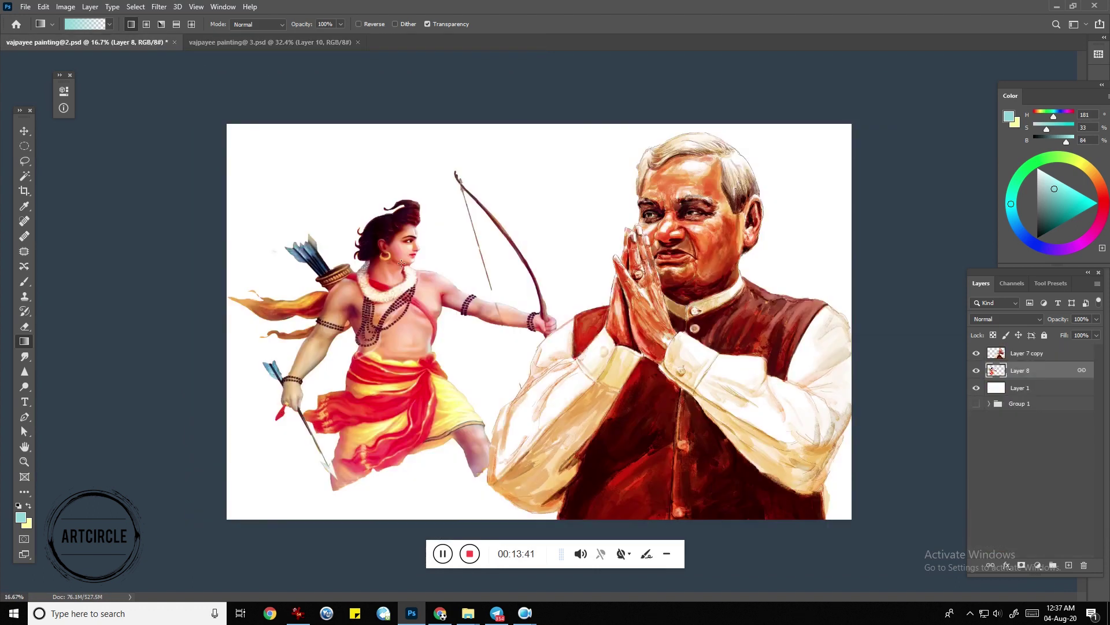
{"action": "key", "text": "v"}
{"action": "right_click", "coordinate": [1041, 354]}
{"action": "left_click_drag", "start_coordinate": [682, 347], "coordinate": [699, 323]}
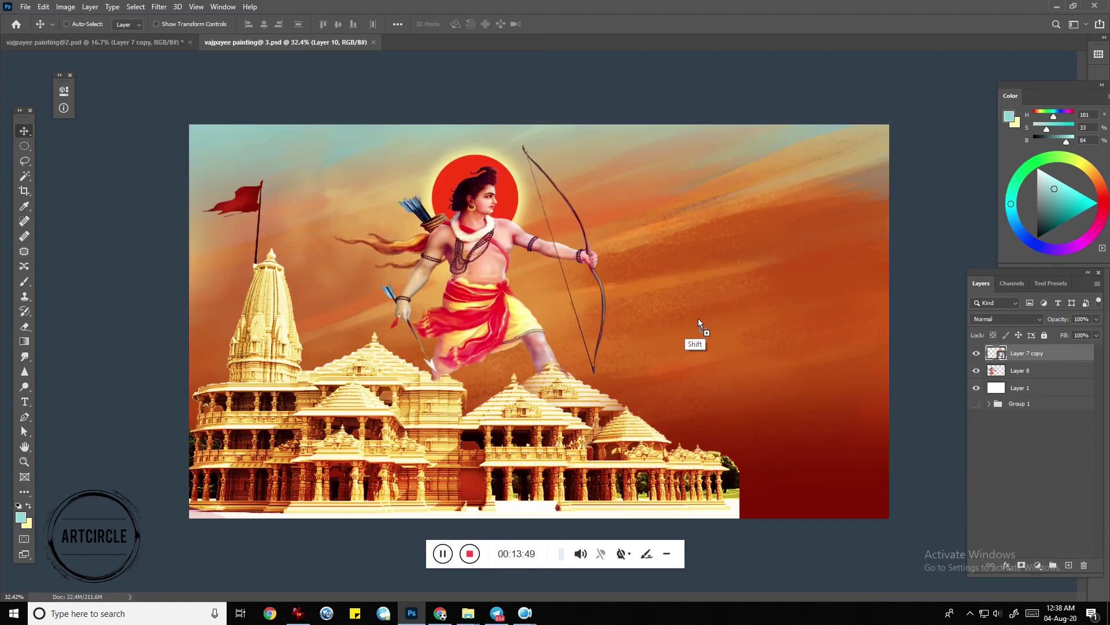
{"action": "key", "text": "ctrl+t"}
{"action": "key", "text": "ctrl+0"}
{"action": "mouse_move", "coordinate": [865, 126]}
{"action": "left_mouse_down"}
{"action": "mouse_move", "coordinate": [757, 248]}
{"action": "mouse_move", "coordinate": [781, 217]}
{"action": "left_mouse_up"}
{"action": "key", "text": "Return"}
{"action": "left_click_drag", "start_coordinate": [687, 333], "coordinate": [729, 337]}
Shift all temple and archer layers down-left and shrink them slightly
{"action": "left_click", "coordinate": [1036, 369]}
{"action": "left_click", "coordinate": [1035, 514], "text": "shift"}
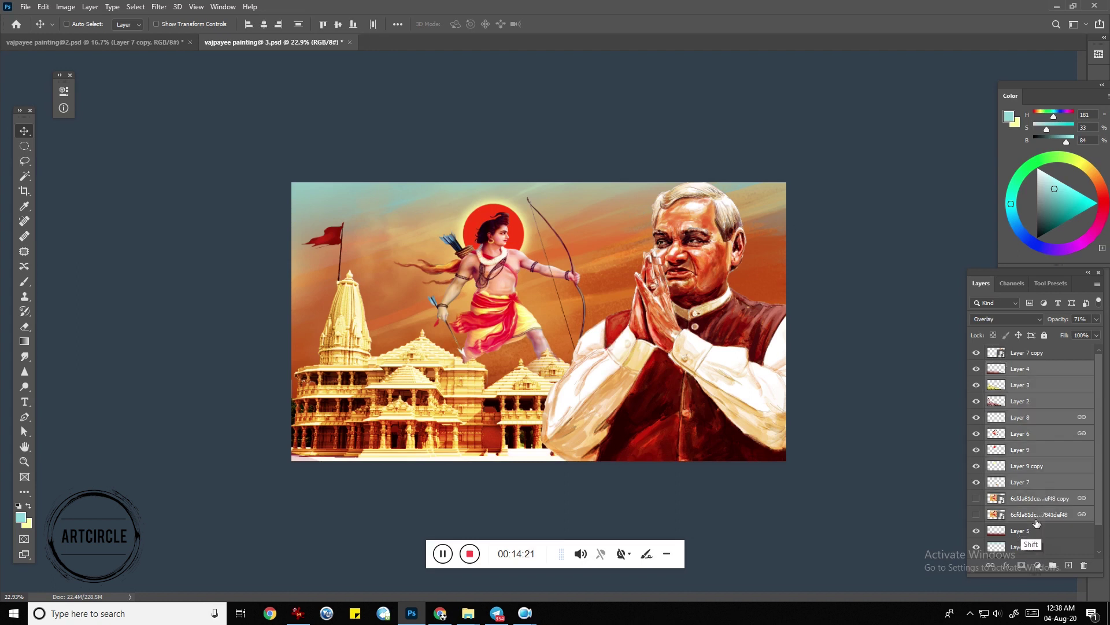
{"action": "left_click_drag", "start_coordinate": [517, 405], "coordinate": [506, 416]}
{"action": "key", "text": "ctrl+t"}
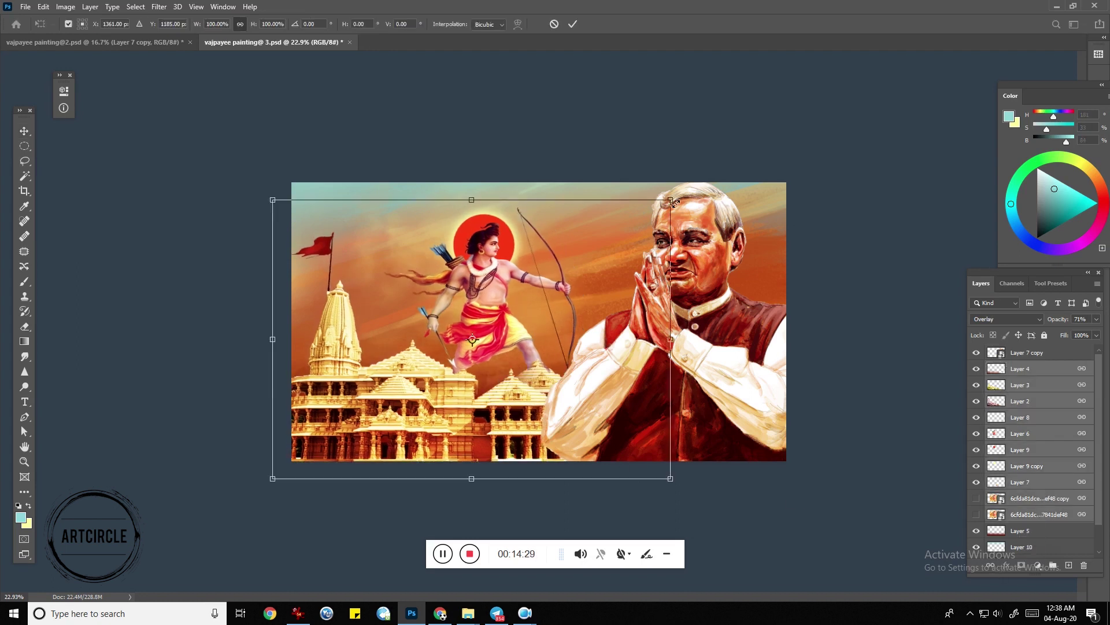
{"action": "left_click_drag", "start_coordinate": [673, 194], "coordinate": [622, 233]}
{"action": "left_click_drag", "start_coordinate": [533, 313], "coordinate": [540, 306]}
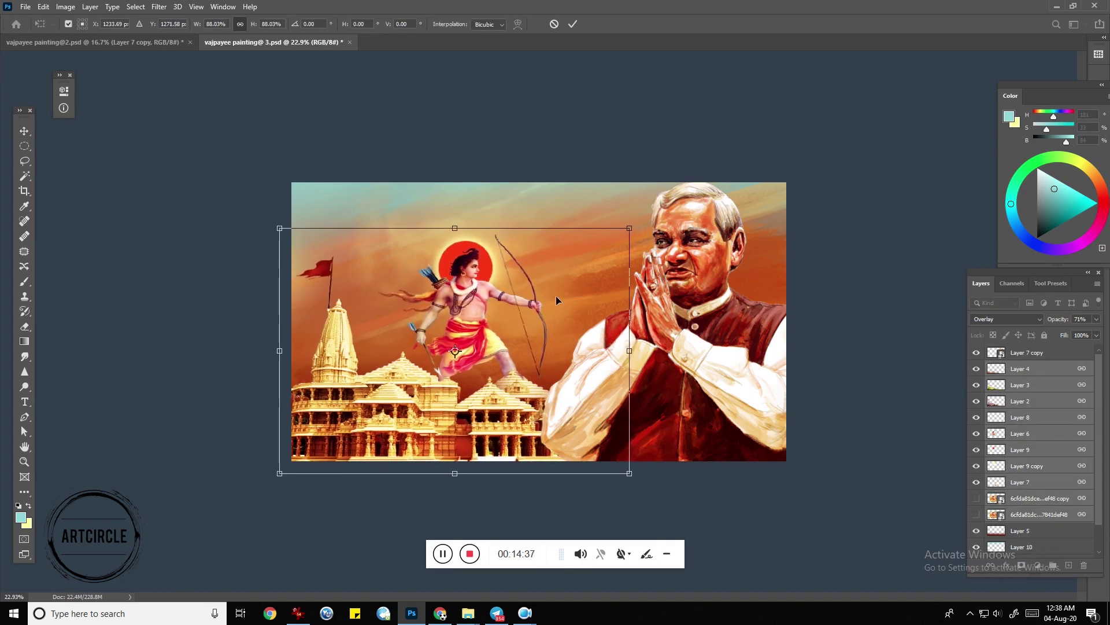
{"action": "key", "text": "Return"}
Duplicate the portrait layer and slightly boost its saturation with Hue/Saturation
{"action": "left_click", "coordinate": [1019, 354]}
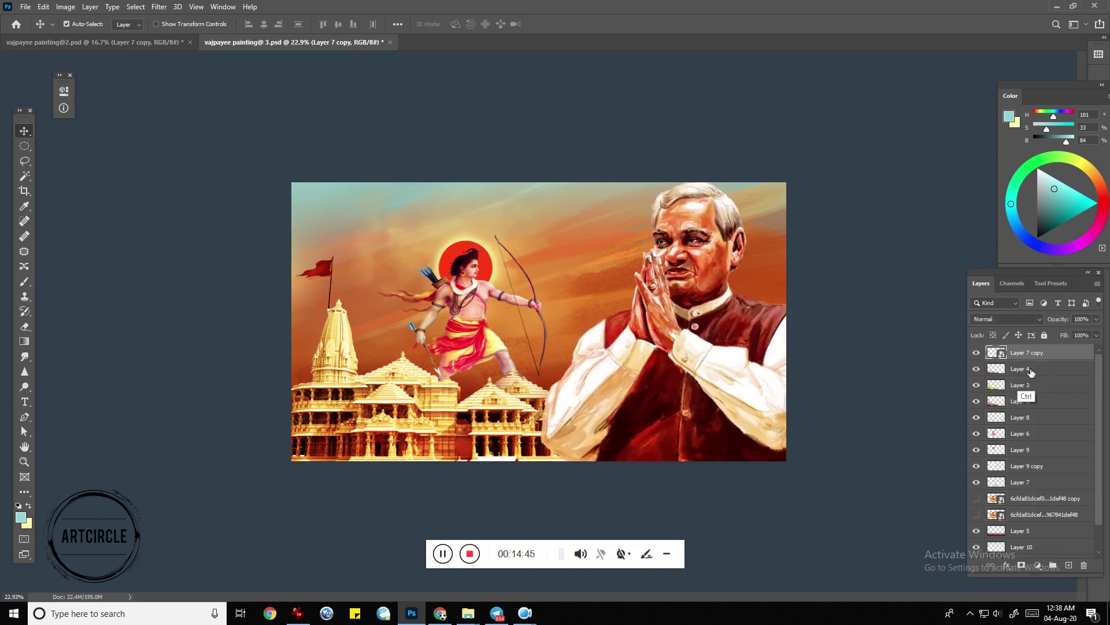
{"action": "key", "text": "ctrl+j"}
{"action": "key", "text": "ctrl+u"}
{"action": "left_click_drag", "start_coordinate": [137, 233], "coordinate": [132, 233]}
{"action": "left_click_drag", "start_coordinate": [131, 260], "coordinate": [129, 260]}
{"action": "left_click", "coordinate": [263, 192]}
{"action": "key", "text": "ctrl+u"}
{"action": "left_click_drag", "start_coordinate": [131, 260], "coordinate": [137, 261]}
{"action": "key", "text": "Return"}
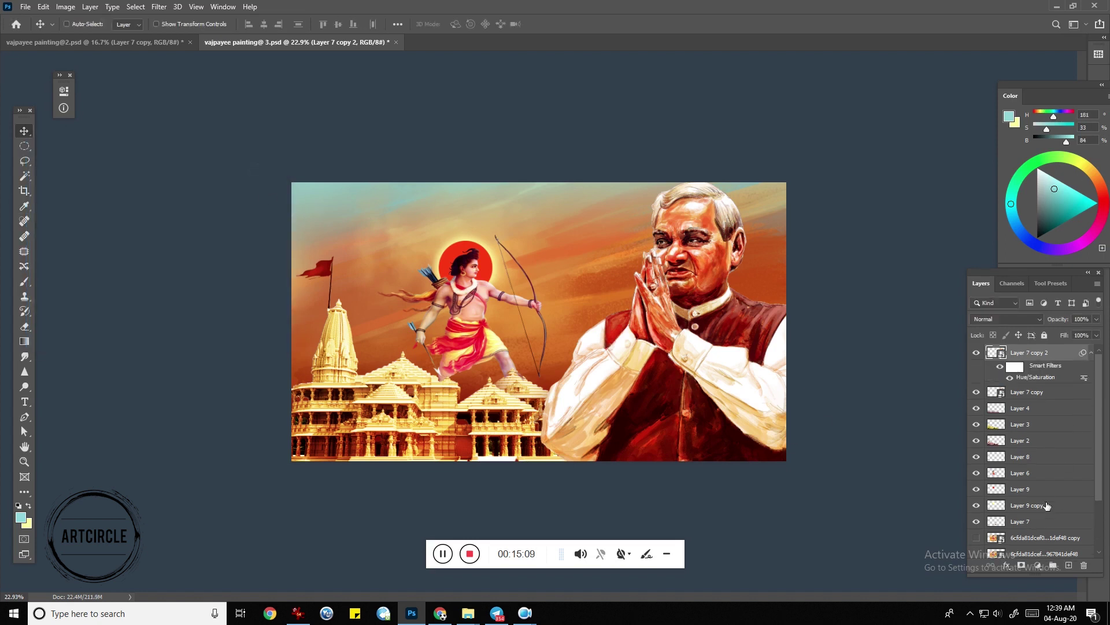
Add a black bottom gradient layer at Multiply, 50% opacity, and save the poster
{"action": "left_click", "coordinate": [1070, 565]}
{"action": "key", "text": "g"}
{"action": "key", "text": "d"}
{"action": "left_click_drag", "start_coordinate": [550, 483], "coordinate": [549, 347]}
{"action": "key", "text": "ctrl+t"}
{"action": "key", "text": "Return"}
{"action": "key", "text": "v"}
{"action": "key", "text": "5"}
{"action": "key", "text": "shift+alt+m"}
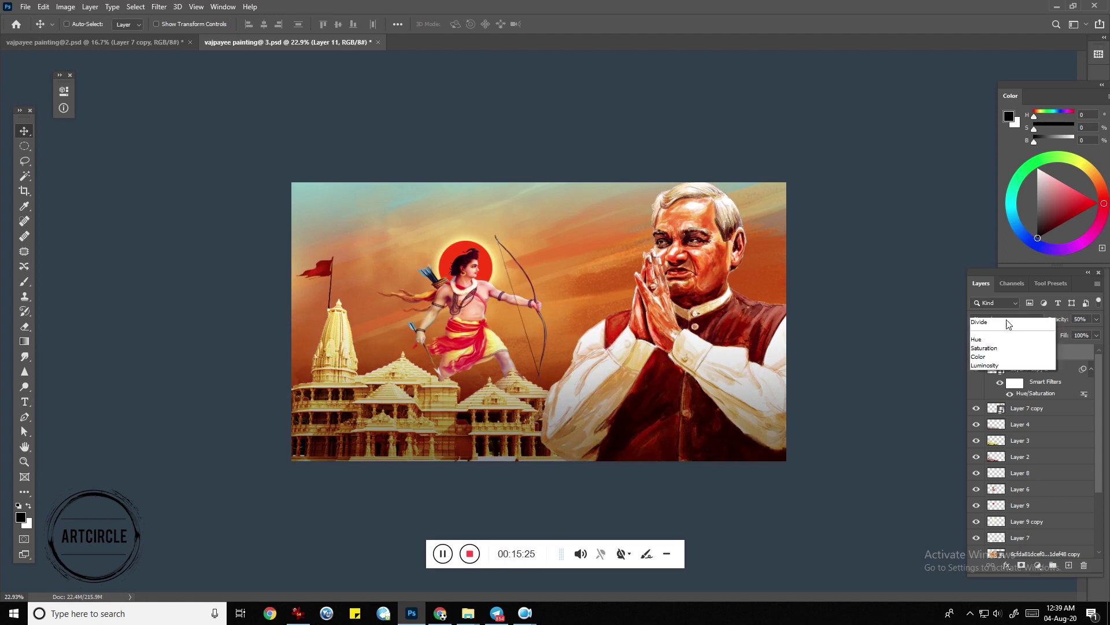
{"action": "key", "text": "ctrl+s"}
Add the title text 'JAI SRIRAM' above the archer
{"action": "left_click_drag", "start_coordinate": [752, 389], "coordinate": [776, 349]}
{"action": "key", "text": "t"}
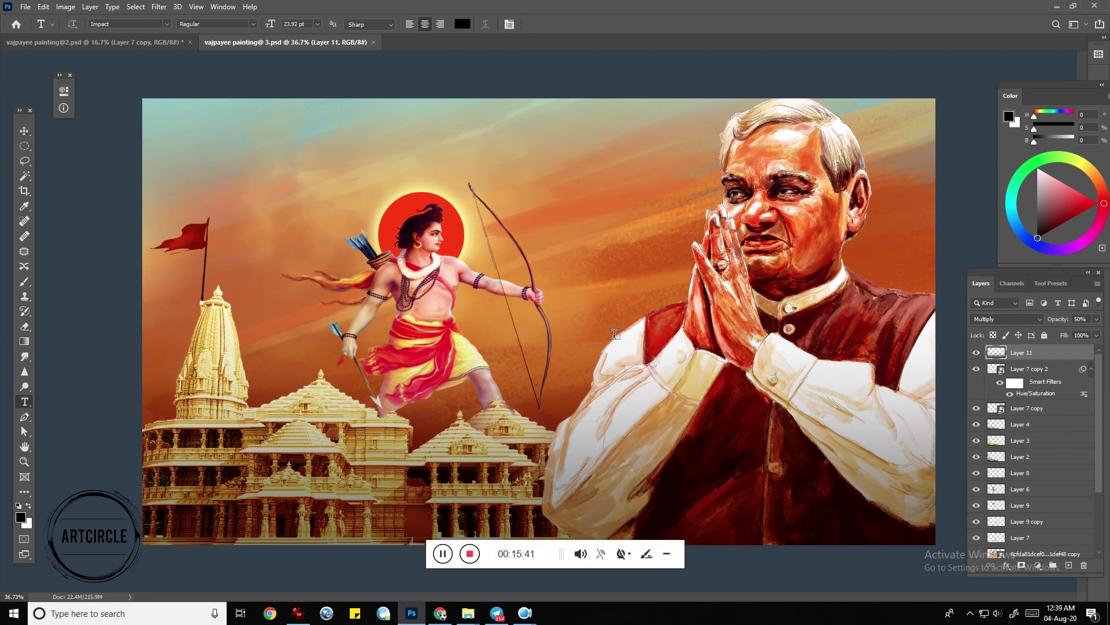
{"action": "left_click", "coordinate": [346, 158]}
{"action": "key", "text": "BackSpace"}
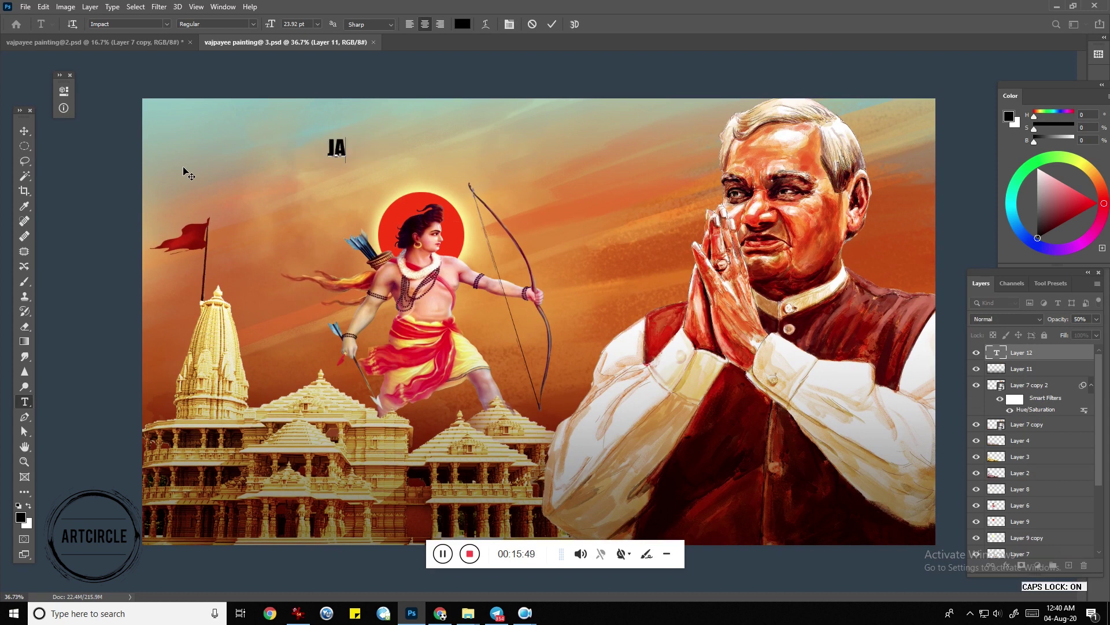
{"action": "type", "text": "JAI SRIRAM"}
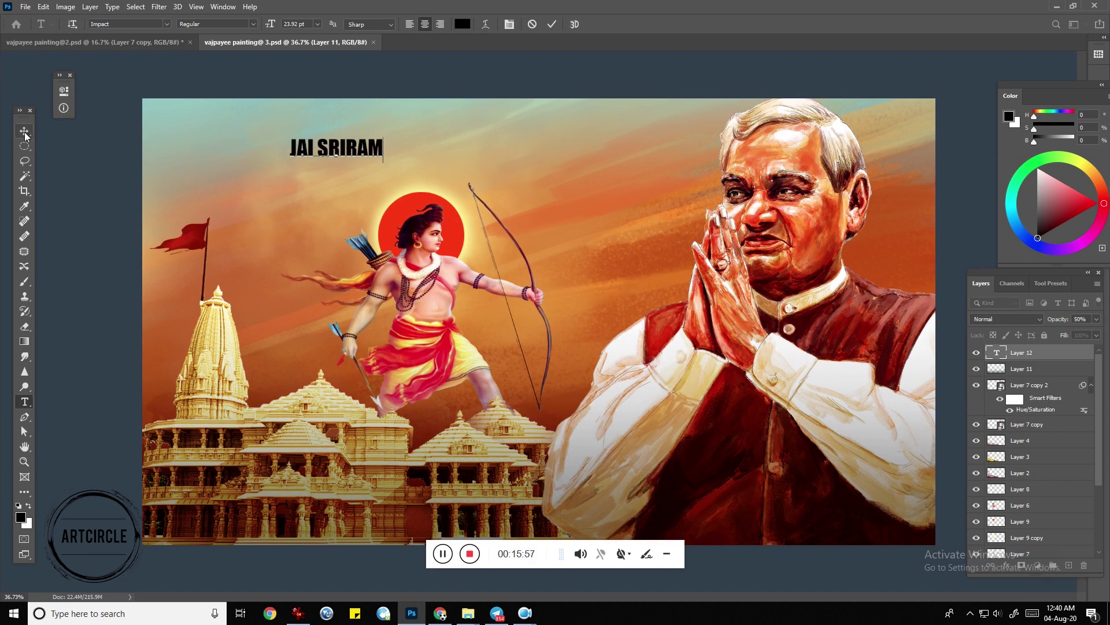
{"action": "key", "text": "ctrl+Return"}
Set the title to font size 45, enlarge it to over double size, and colour it red
{"action": "double_click", "coordinate": [295, 24]}
{"action": "type", "text": "45"}
{"action": "key", "text": "Return"}
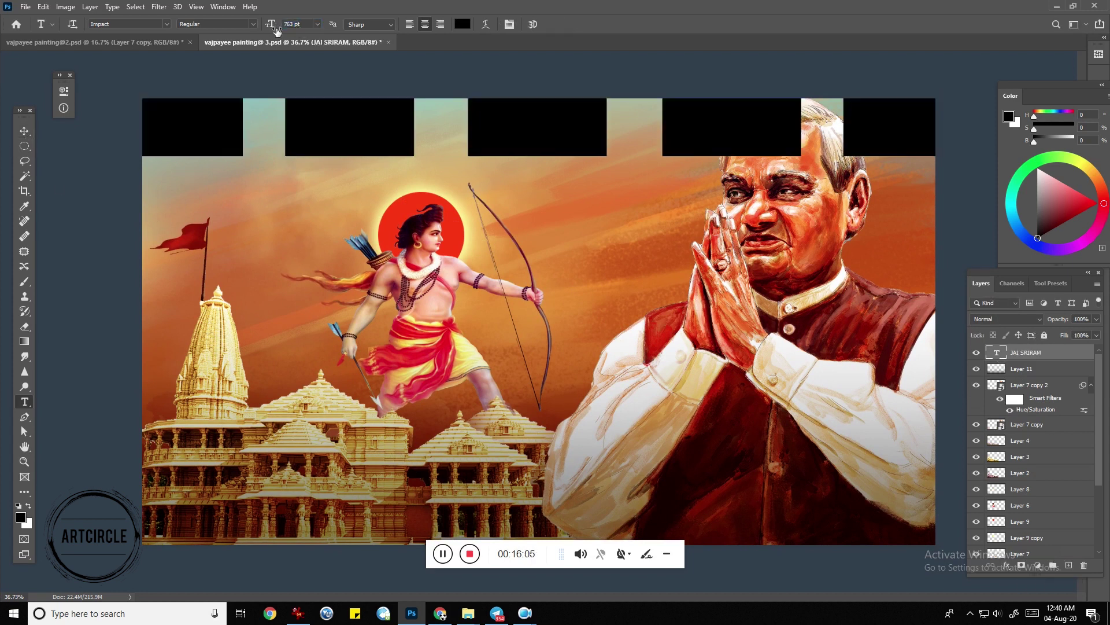
{"action": "key", "text": "ctrl+t"}
{"action": "left_click_drag", "start_coordinate": [385, 137], "coordinate": [546, 123]}
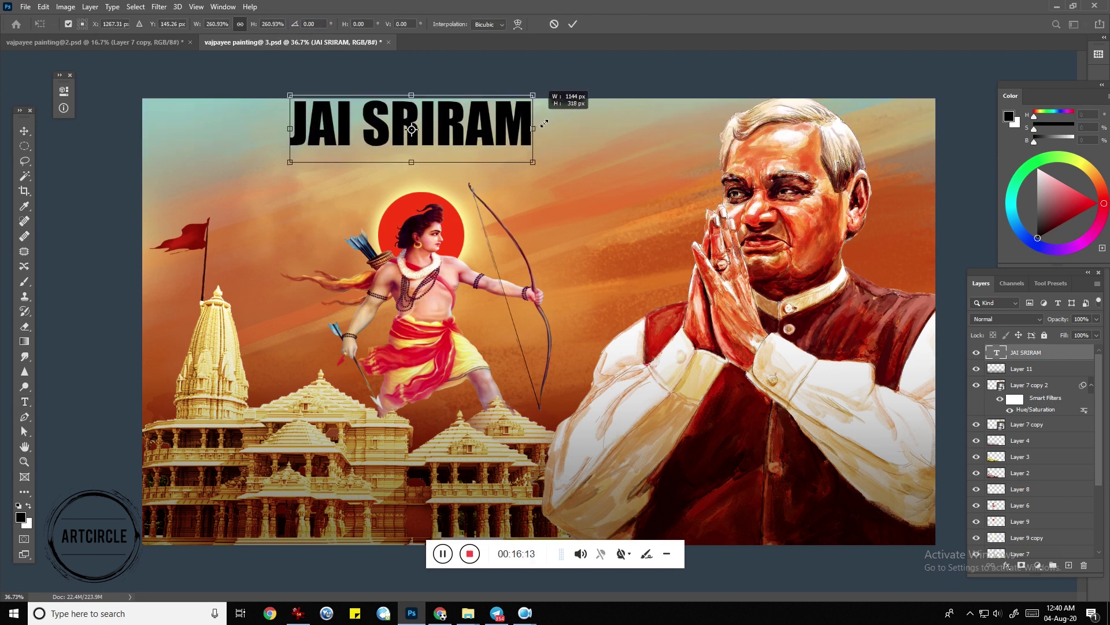
{"action": "key", "text": "Return"}
{"action": "left_click", "coordinate": [421, 232]}
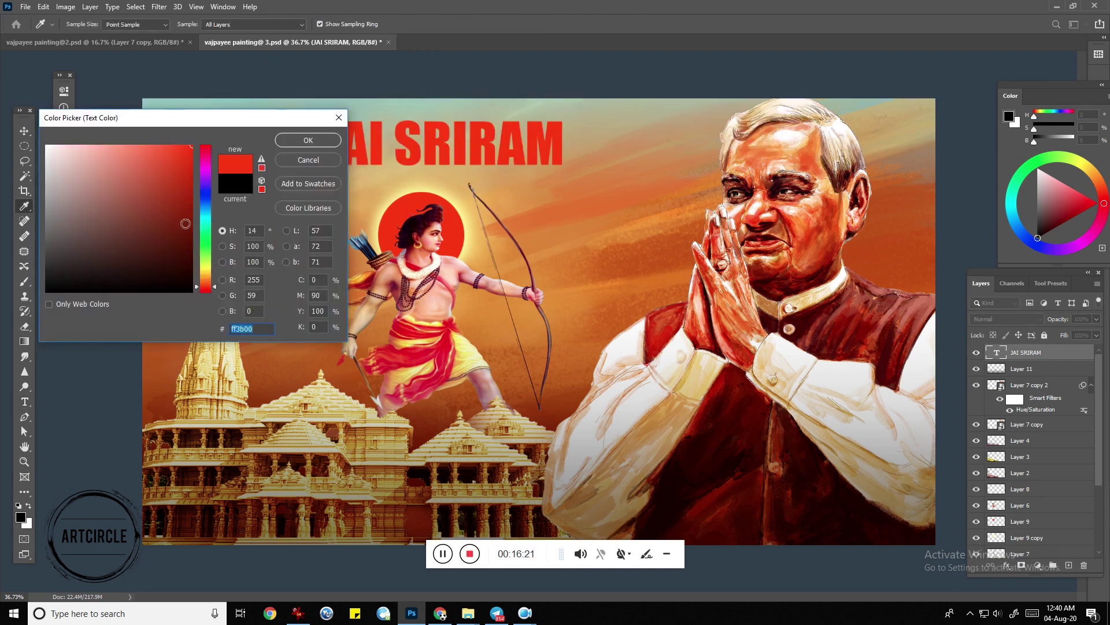
{"action": "left_click", "coordinate": [309, 140]}
Paint darker red over the top of the title on a new layer
{"action": "left_click", "coordinate": [1069, 565]}
{"action": "key", "text": "b"}
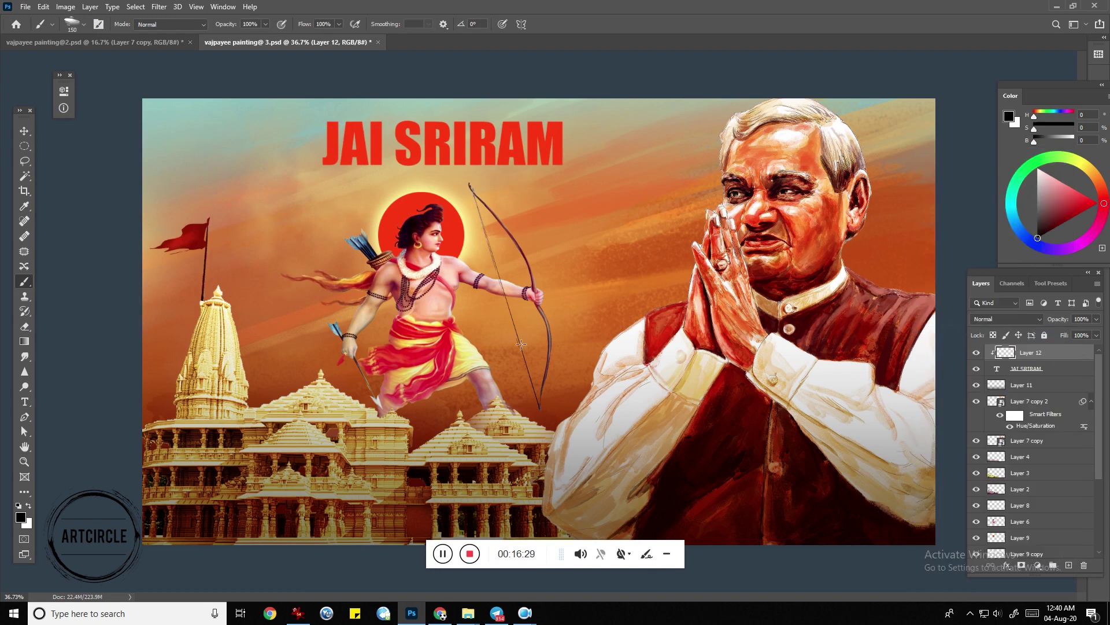
{"action": "left_click", "coordinate": [1072, 218]}
{"action": "left_click_drag", "start_coordinate": [341, 144], "coordinate": [538, 142]}
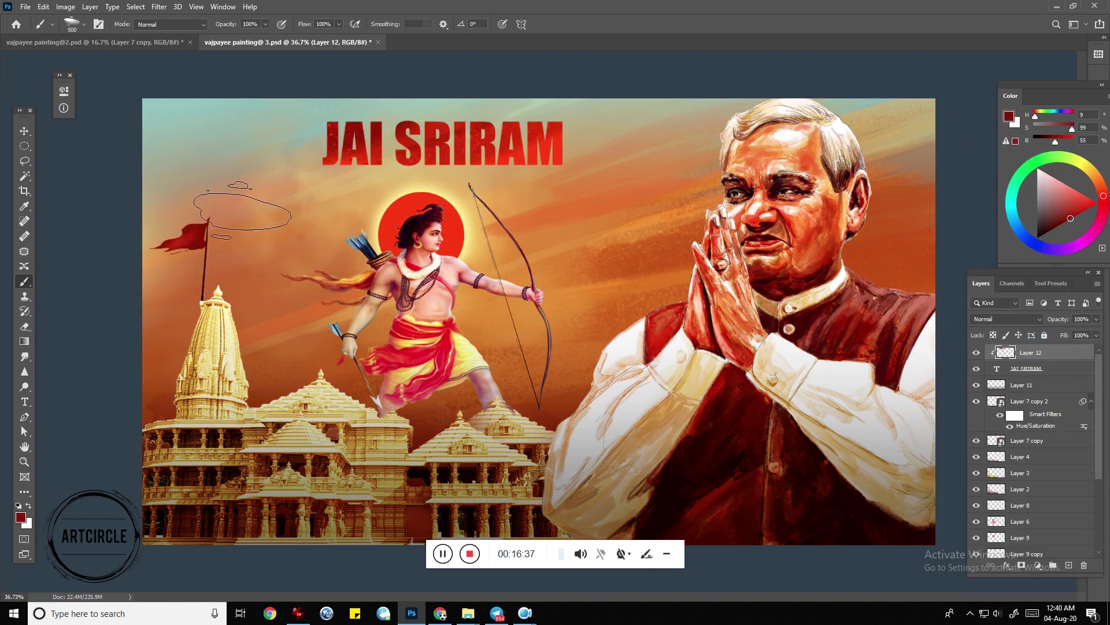
{"action": "left_click", "coordinate": [339, 233], "text": "alt"}
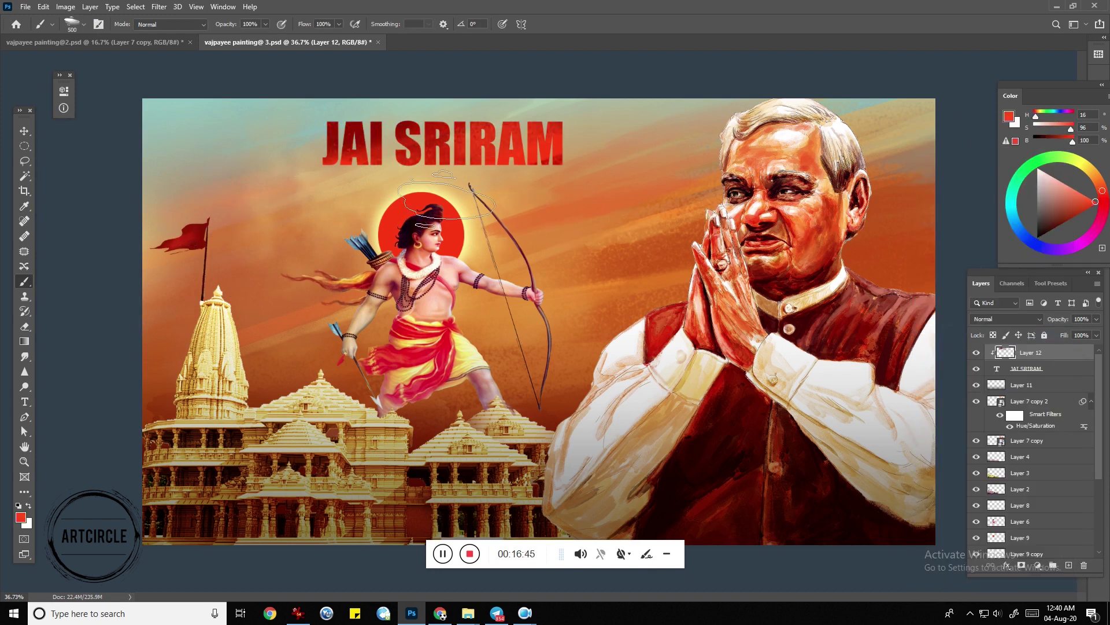
{"action": "key", "text": "ctrl+minus"}
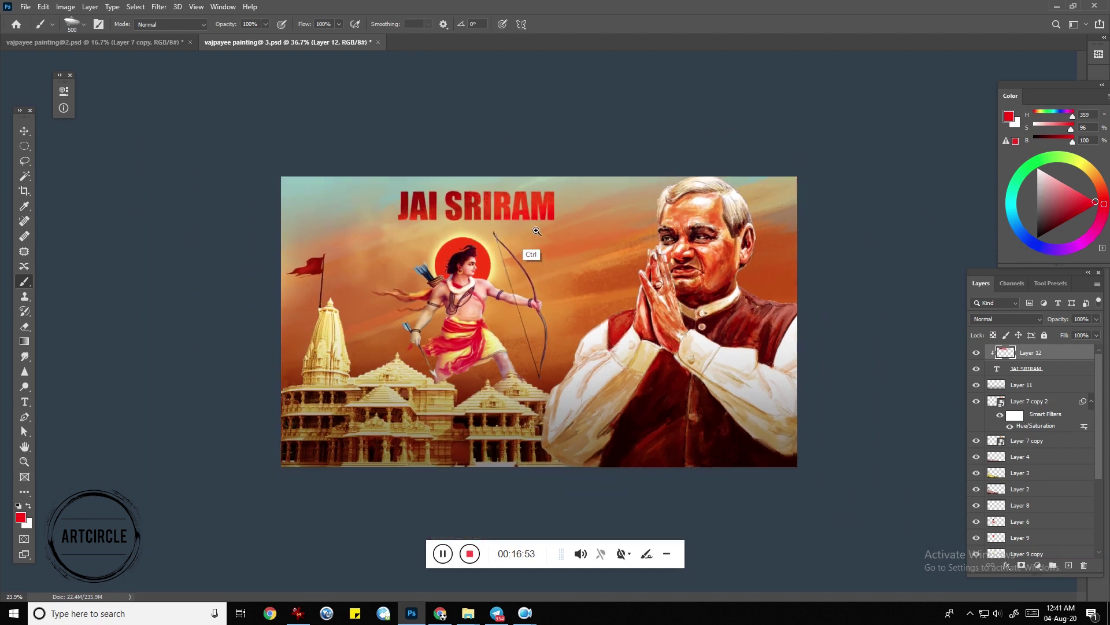
Show the finished poster in full-screen mode and zoom it to fill the screen
{"action": "key", "text": "f"}
{"action": "key", "text": "f"}
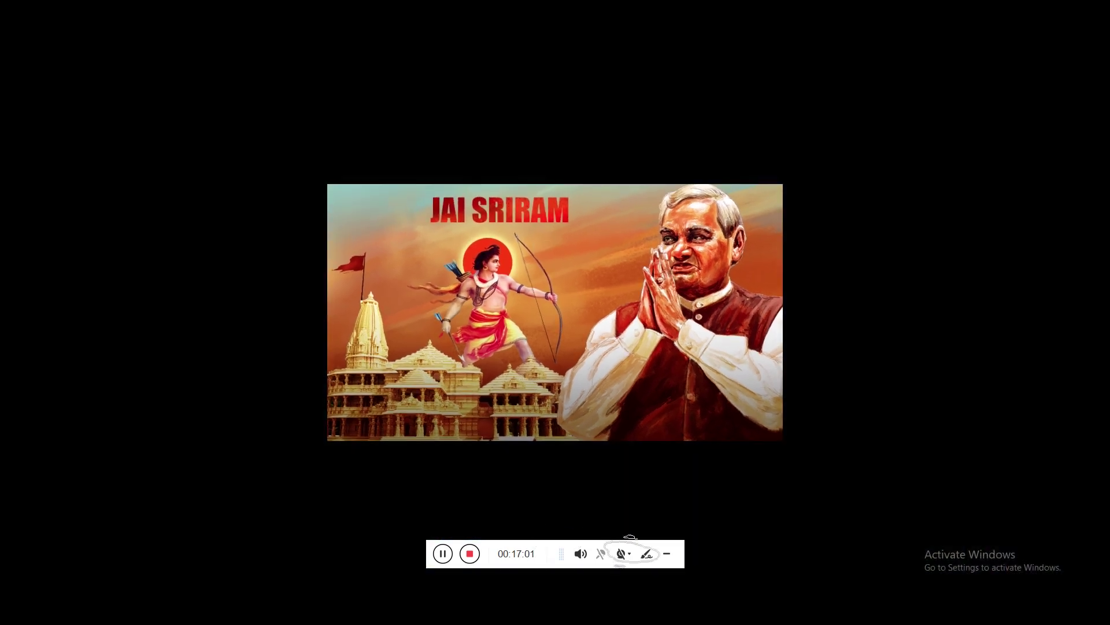
{"action": "key", "text": "ctrl+plus"}
{"action": "key", "text": "ctrl+plus"}
{"action": "key", "text": "ctrl+plus"}
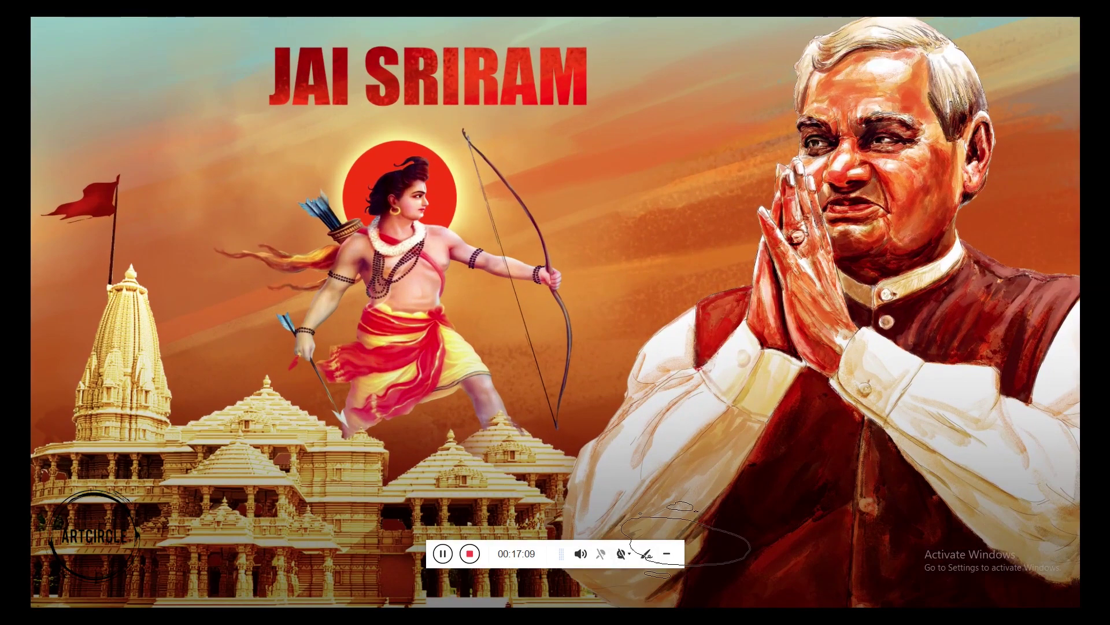